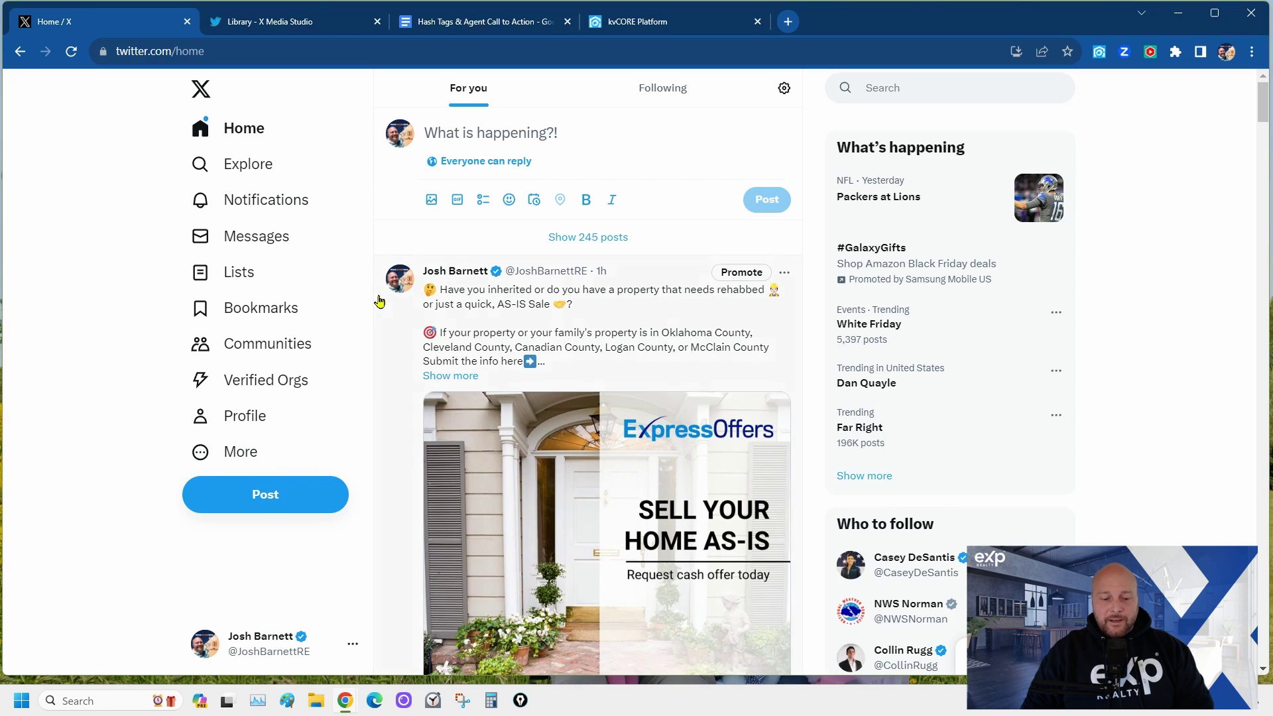
Step: Open the Media Studio library from the X home page's Creator Studio options, keeping only one library tab open
left_click(240, 459)
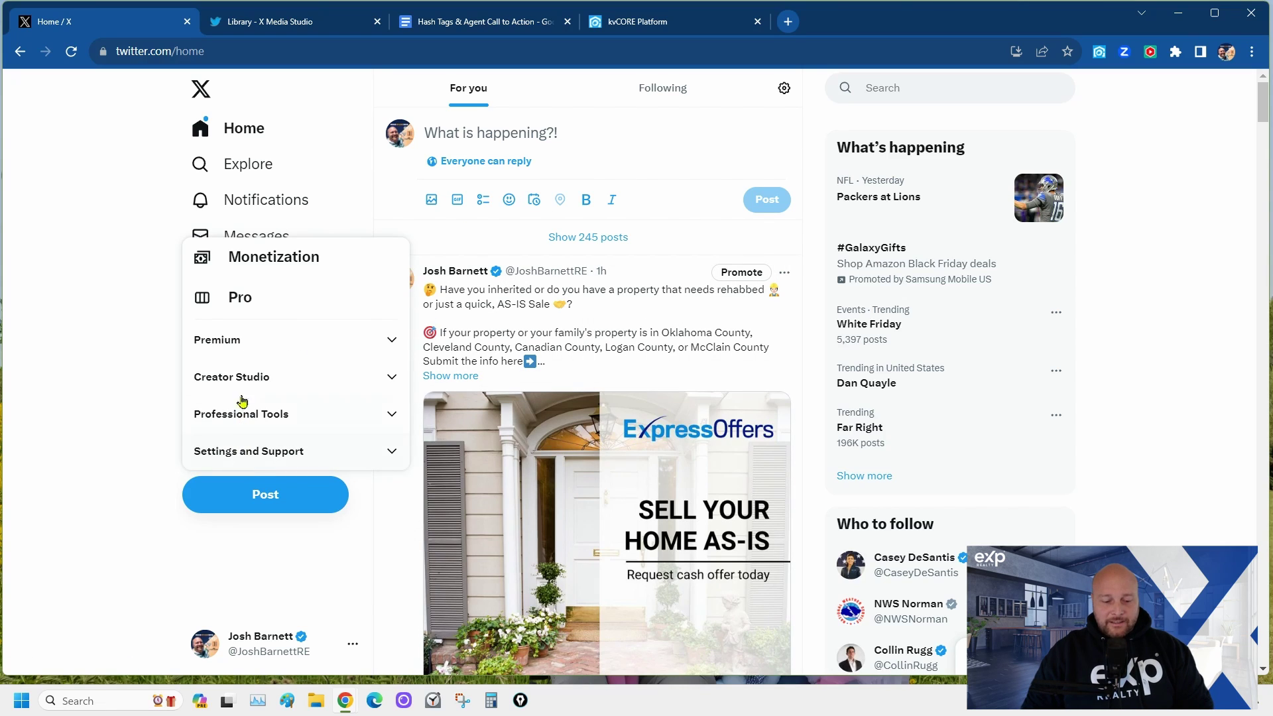
left_click(290, 383)
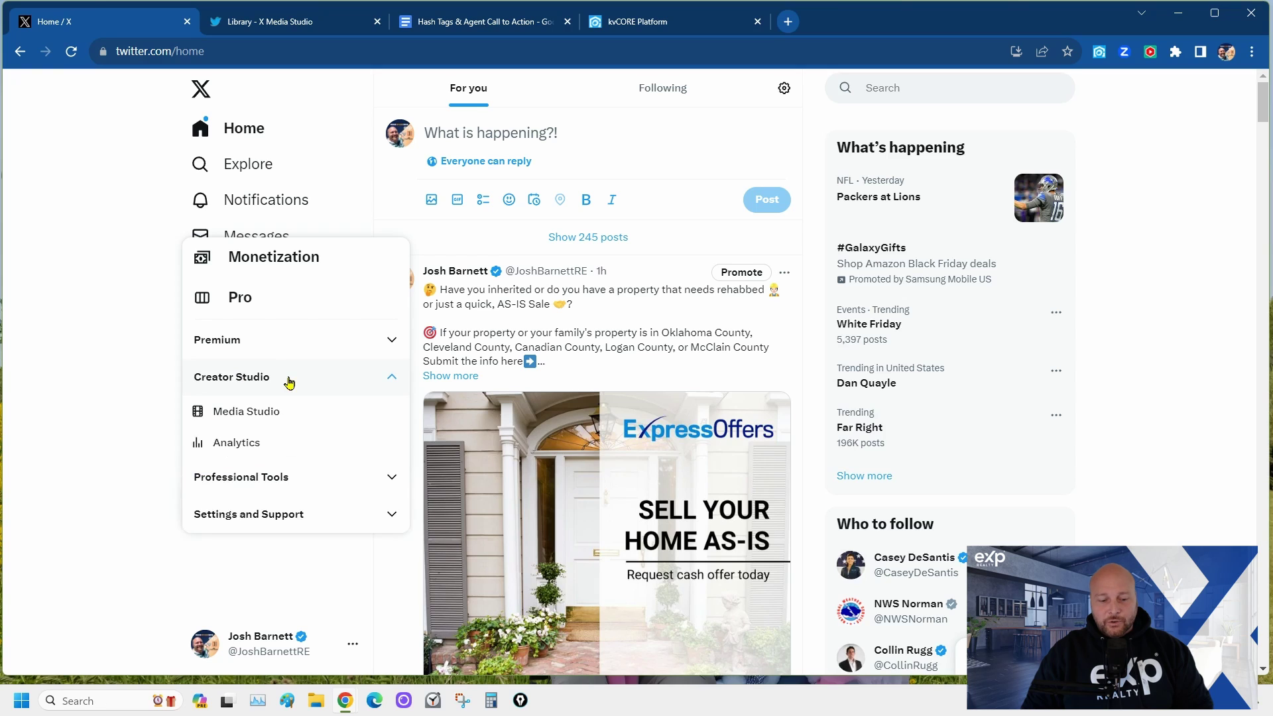
left_click(270, 419)
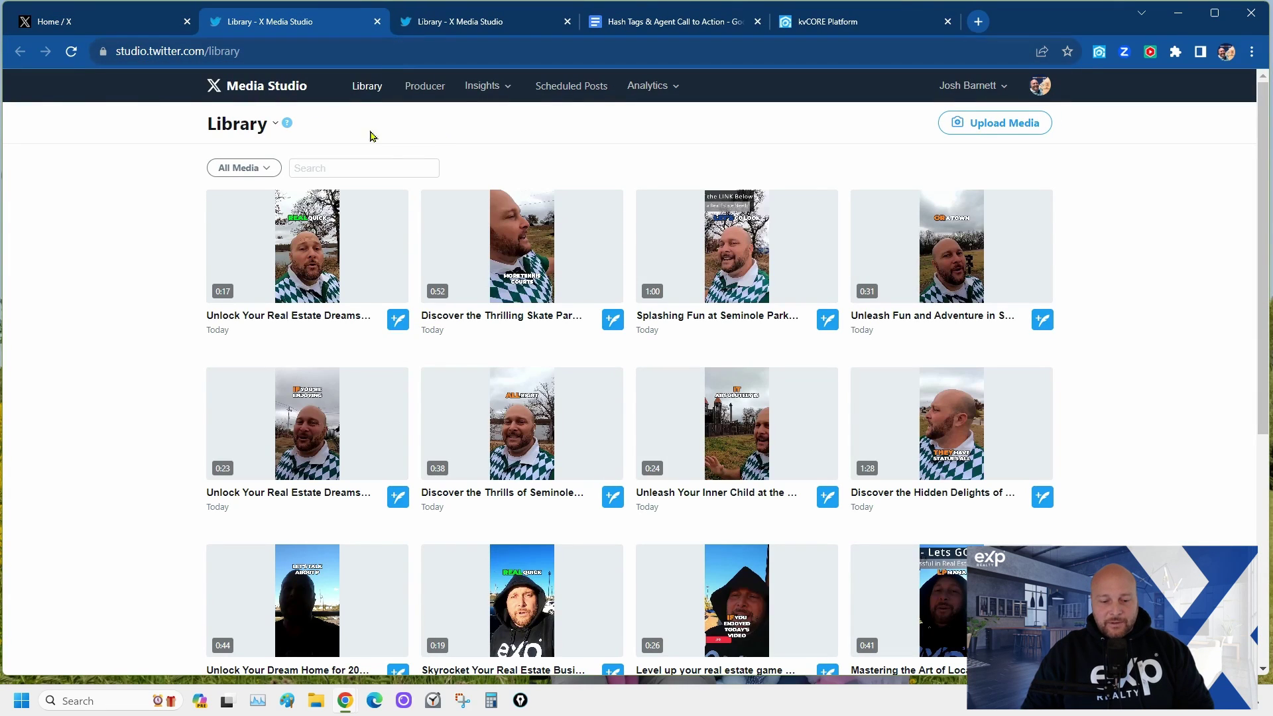
left_click(377, 21)
left_click(285, 21)
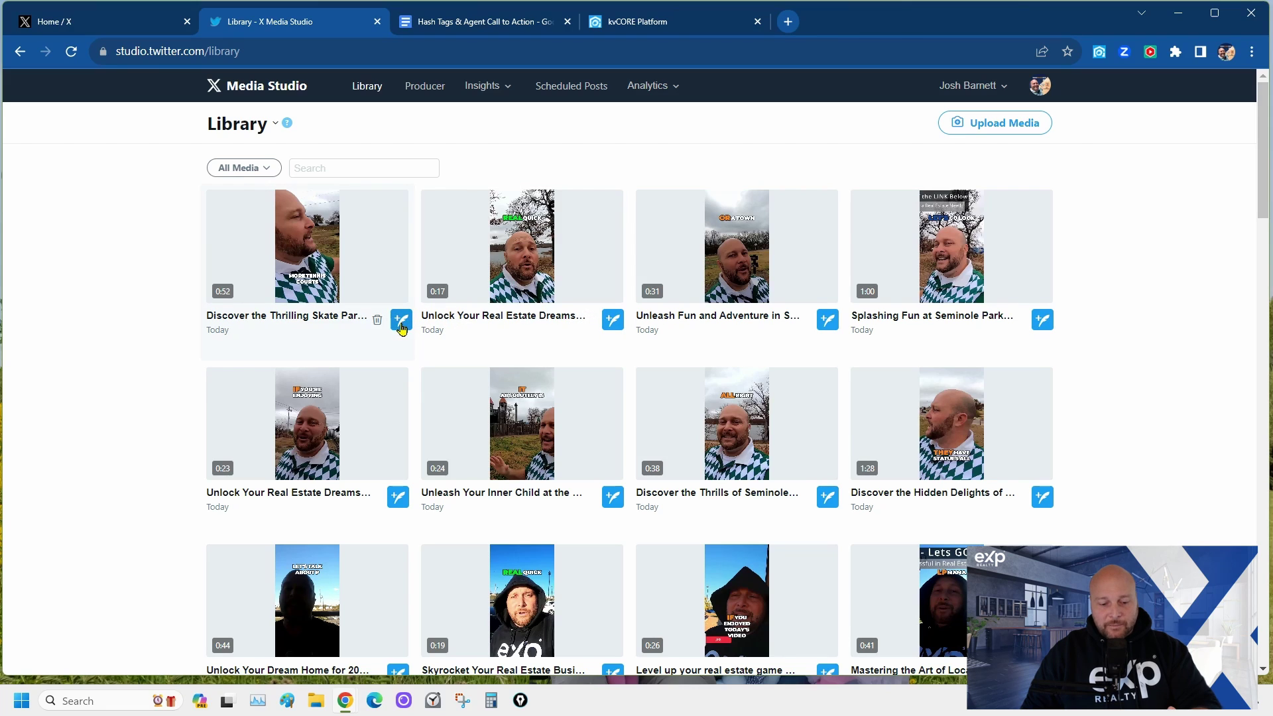
Step: Start a new post with the 1:28 library video "Discover the Hidden Delights of ..."
left_click(1045, 497)
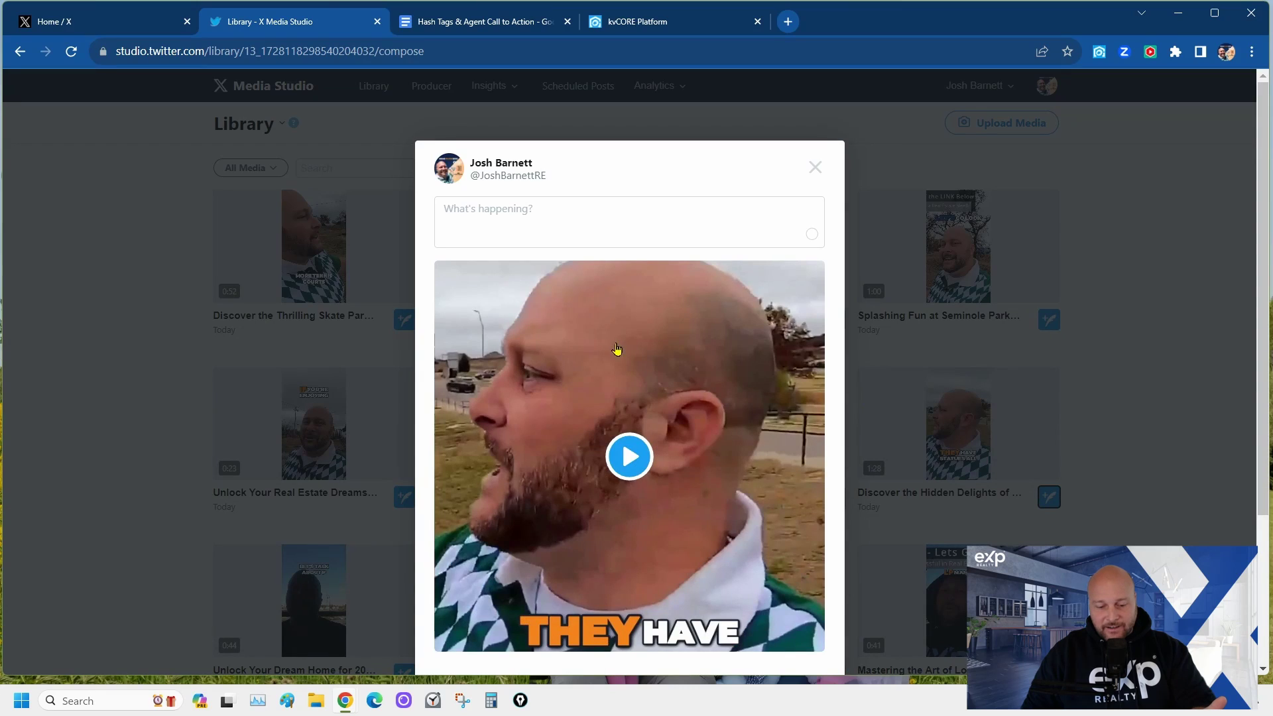
scroll(642, 389, "down", 3)
scroll(636, 419, "up", 3)
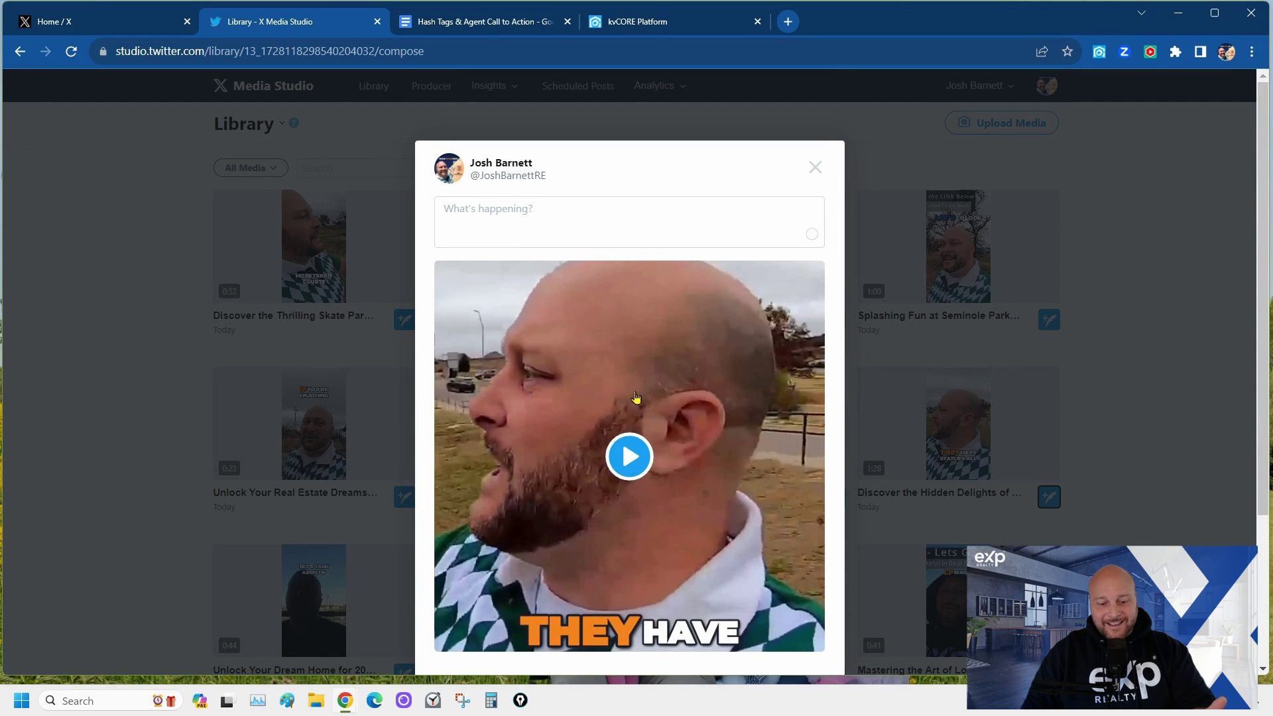
Step: Copy the Seminole hashtag block with its house emoji and signature line from the Hash Tags & Agent Call to Action document
left_click(511, 22)
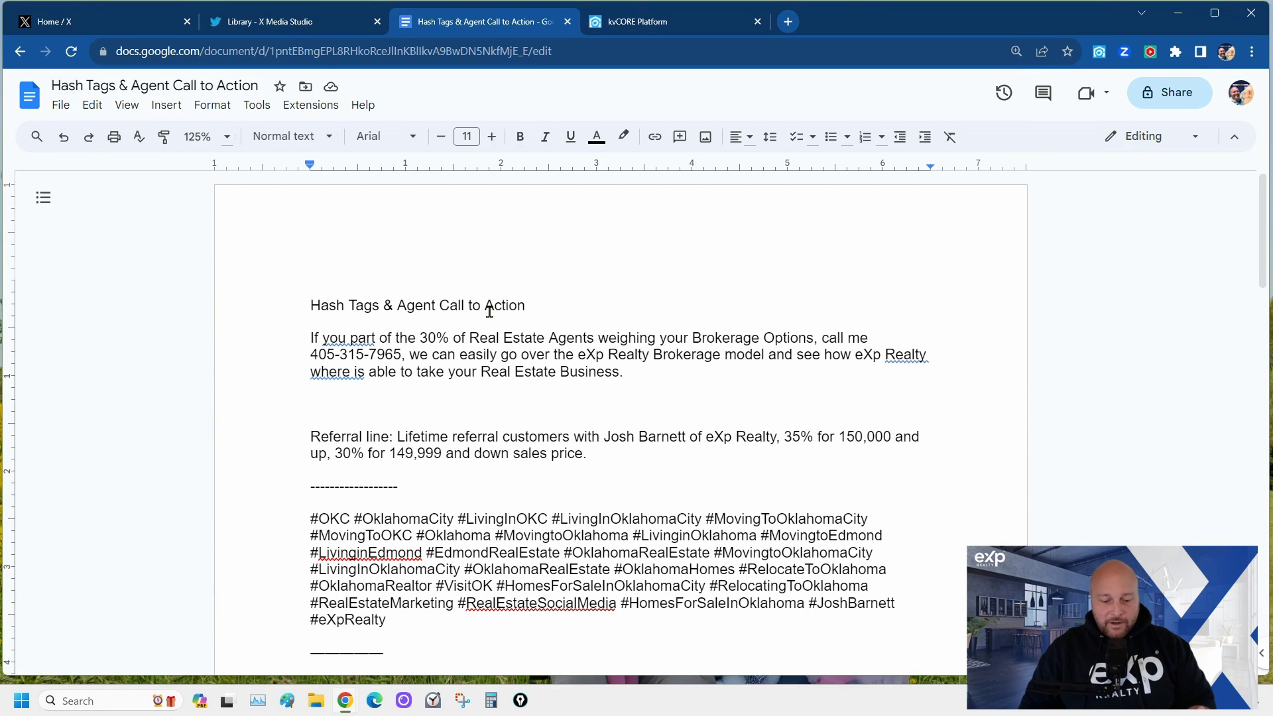
scroll(540, 377, "down", 9)
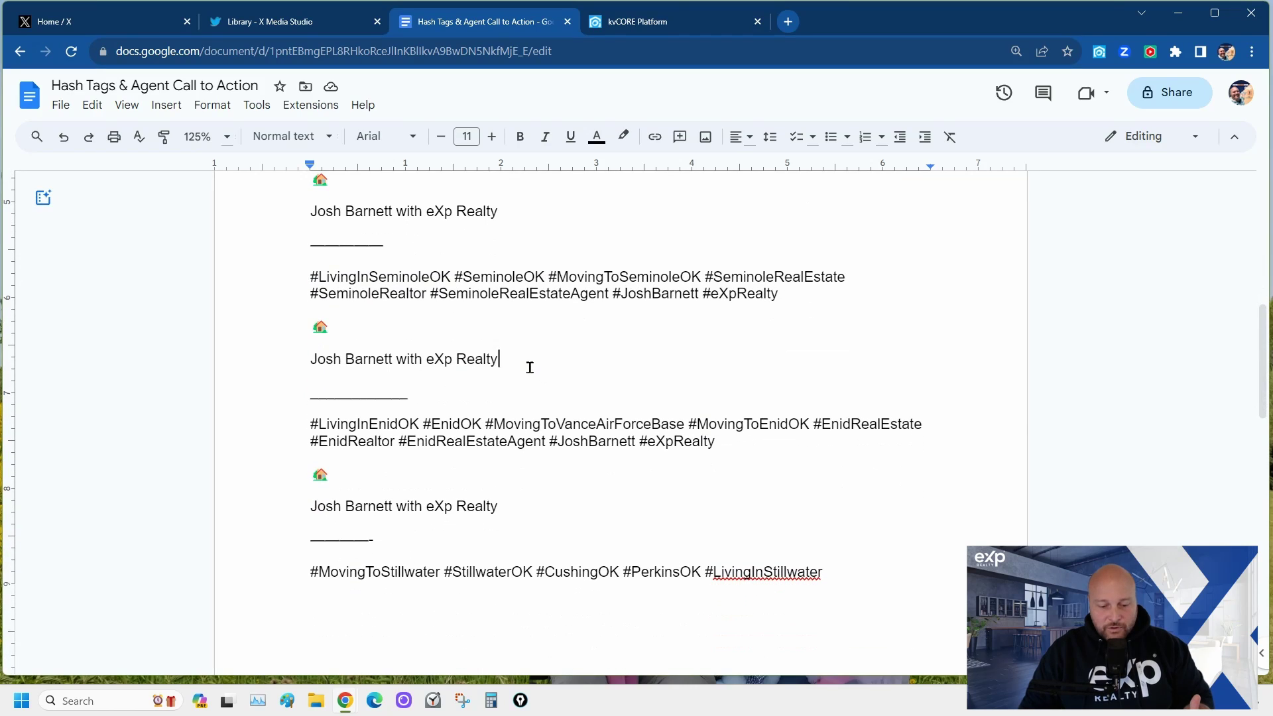
left_click_drag(528, 366, 304, 281)
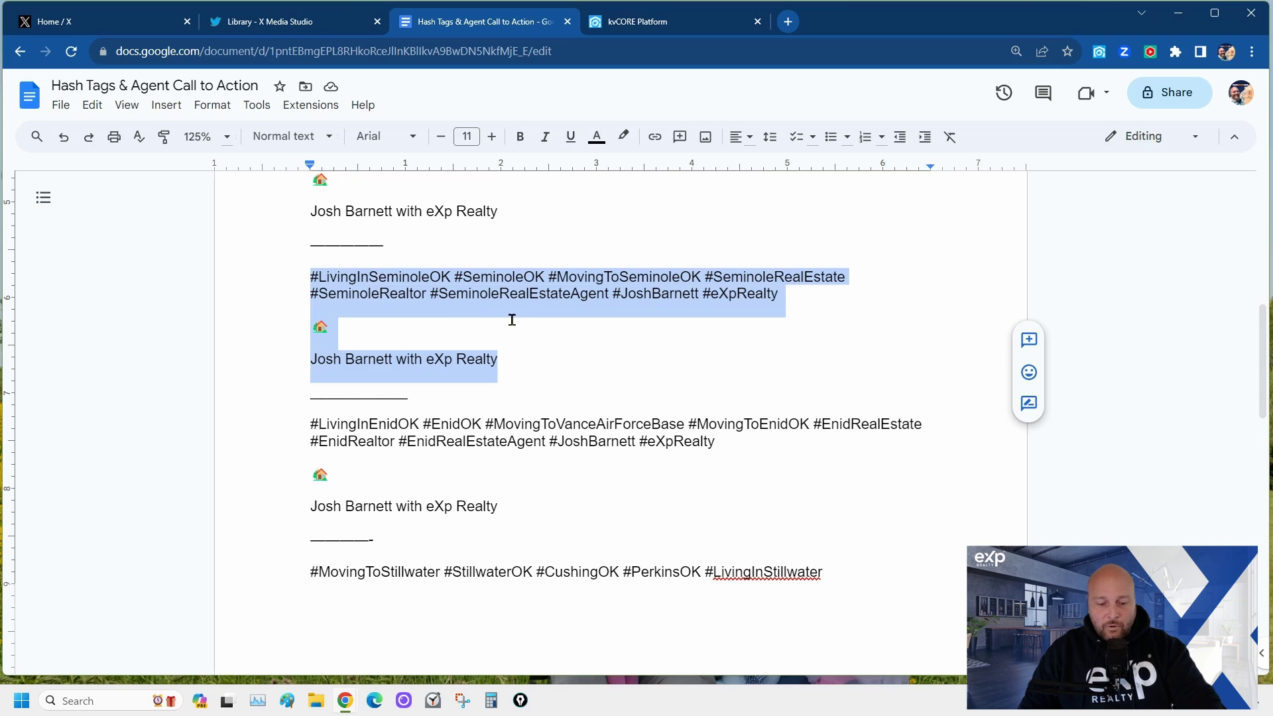
right_click(487, 300)
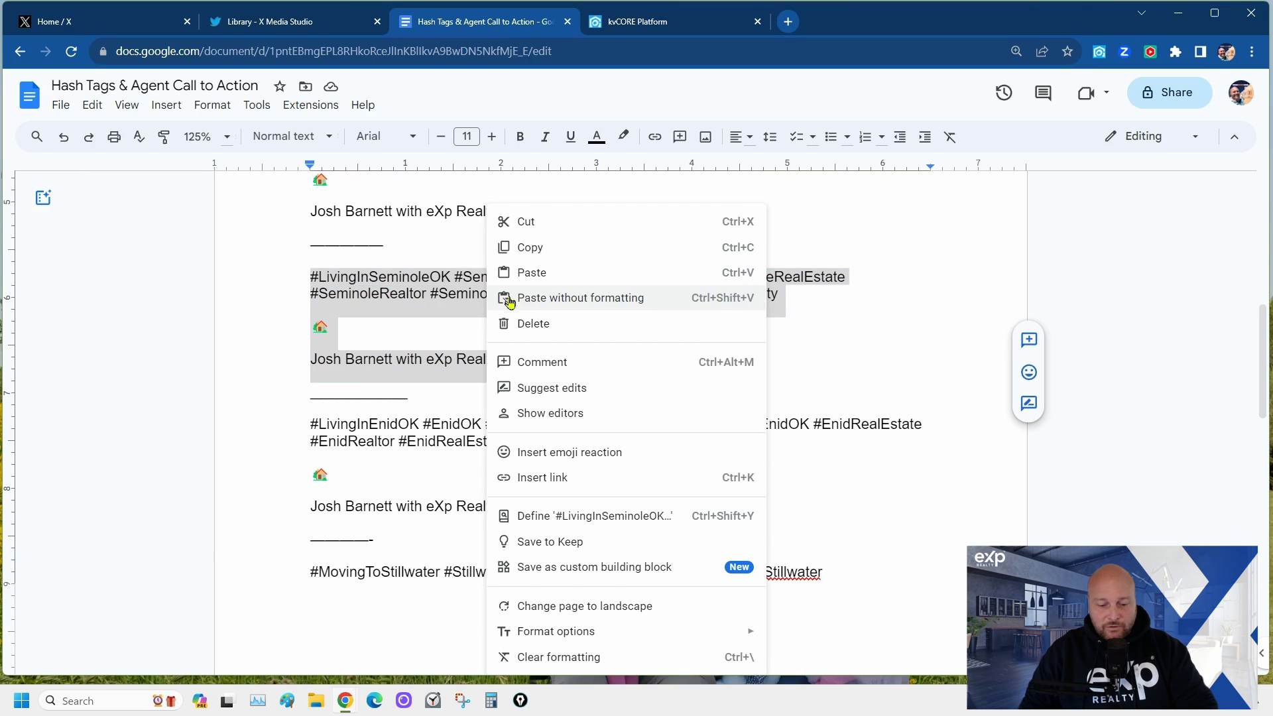
left_click(520, 249)
Step: Paste the copied hashtags and signature into the Media Studio post, leaving blank space above them for an opening line
left_click(312, 25)
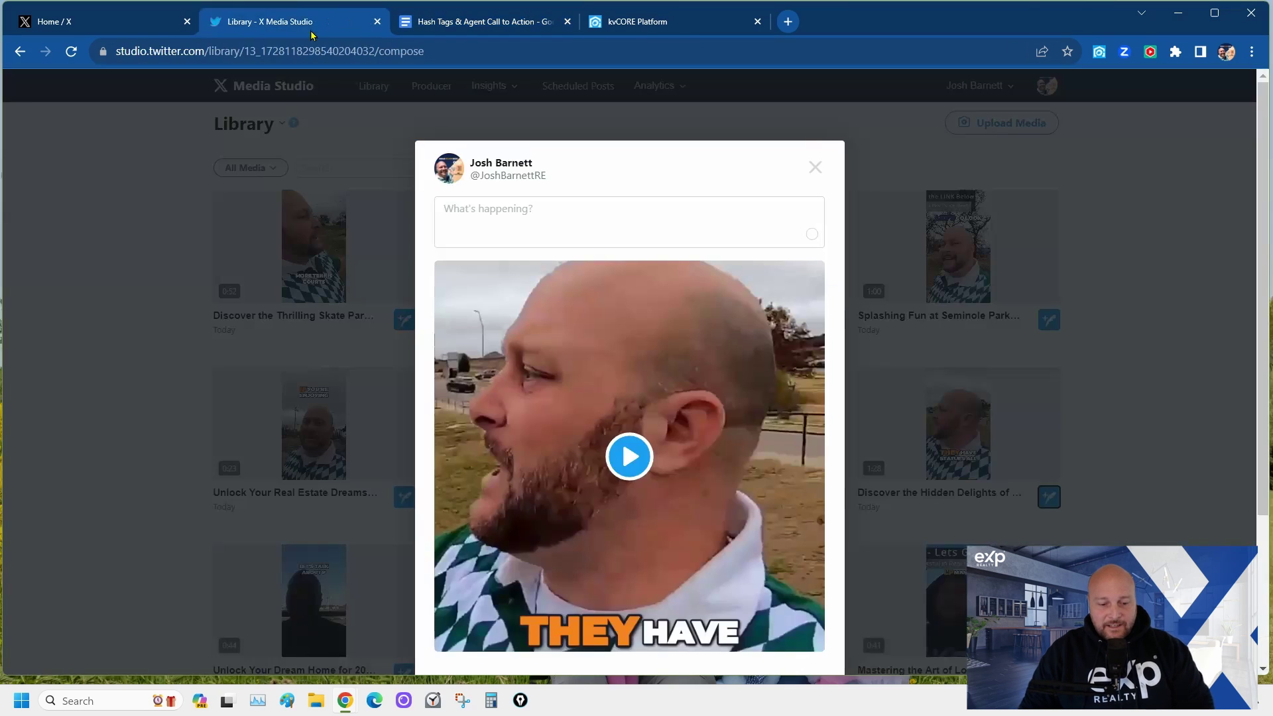
left_click(473, 227)
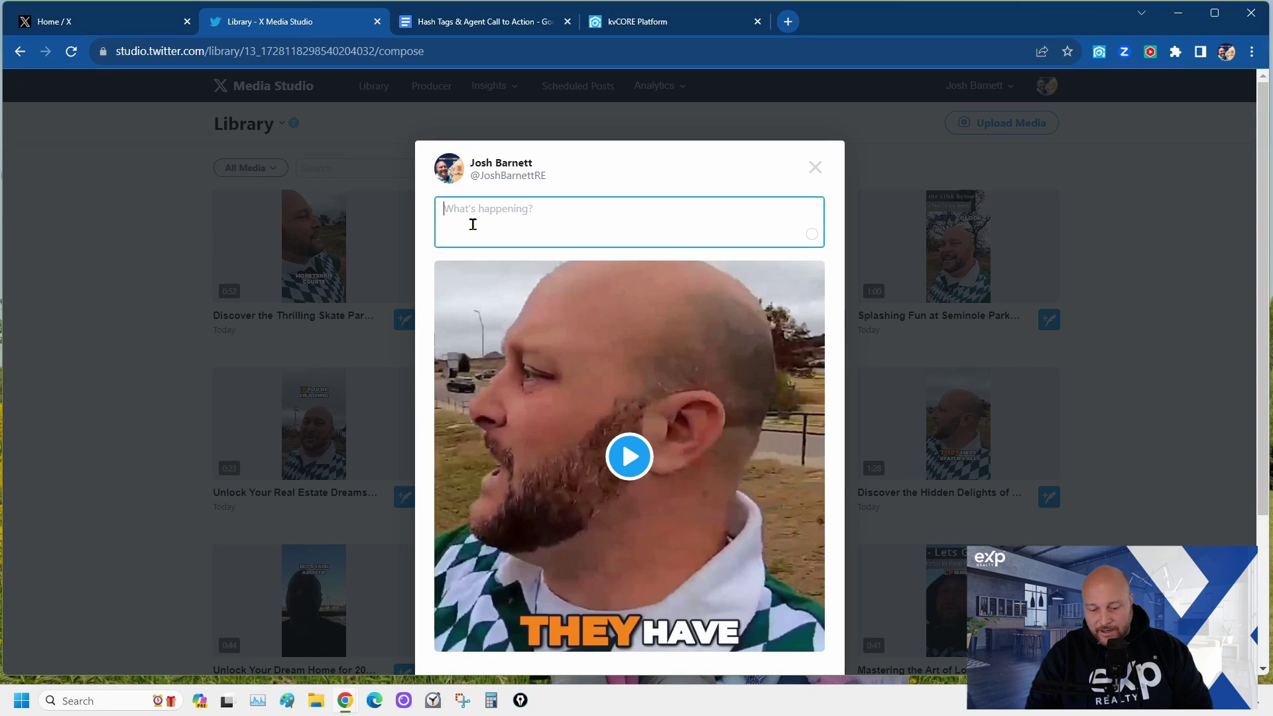
key("Return")
key("ctrl+v")
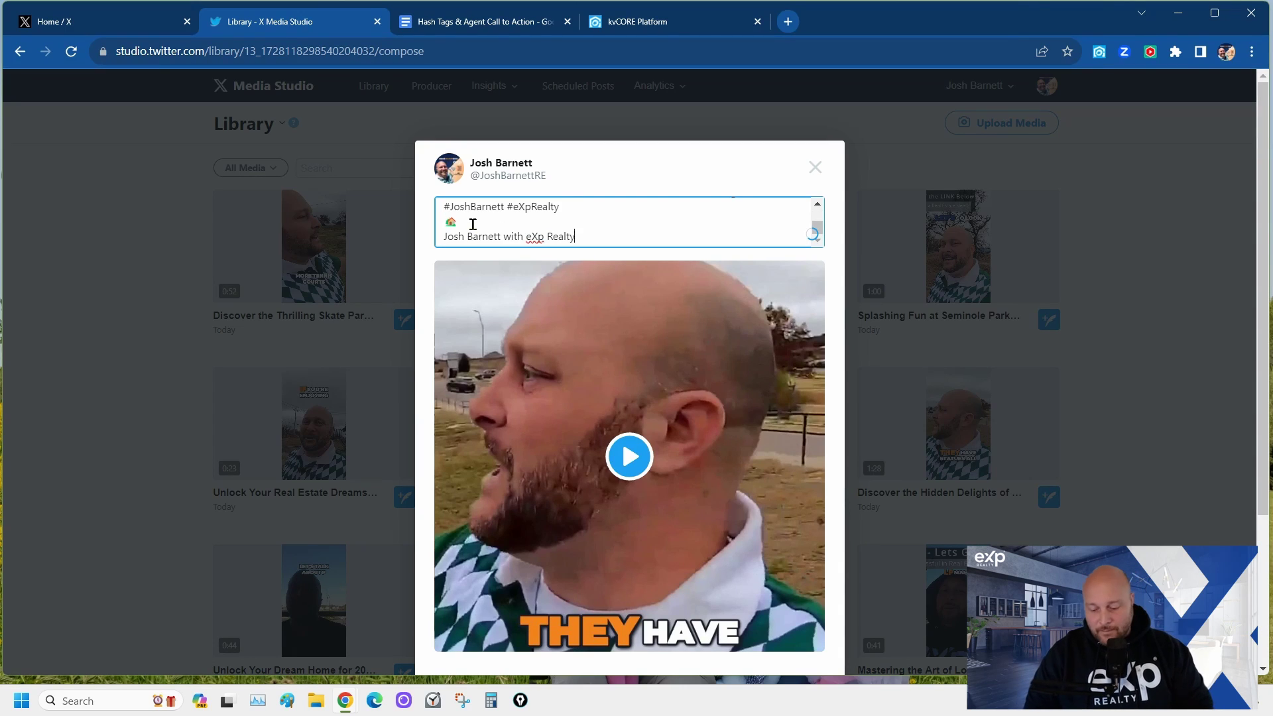
key("ctrl+Home")
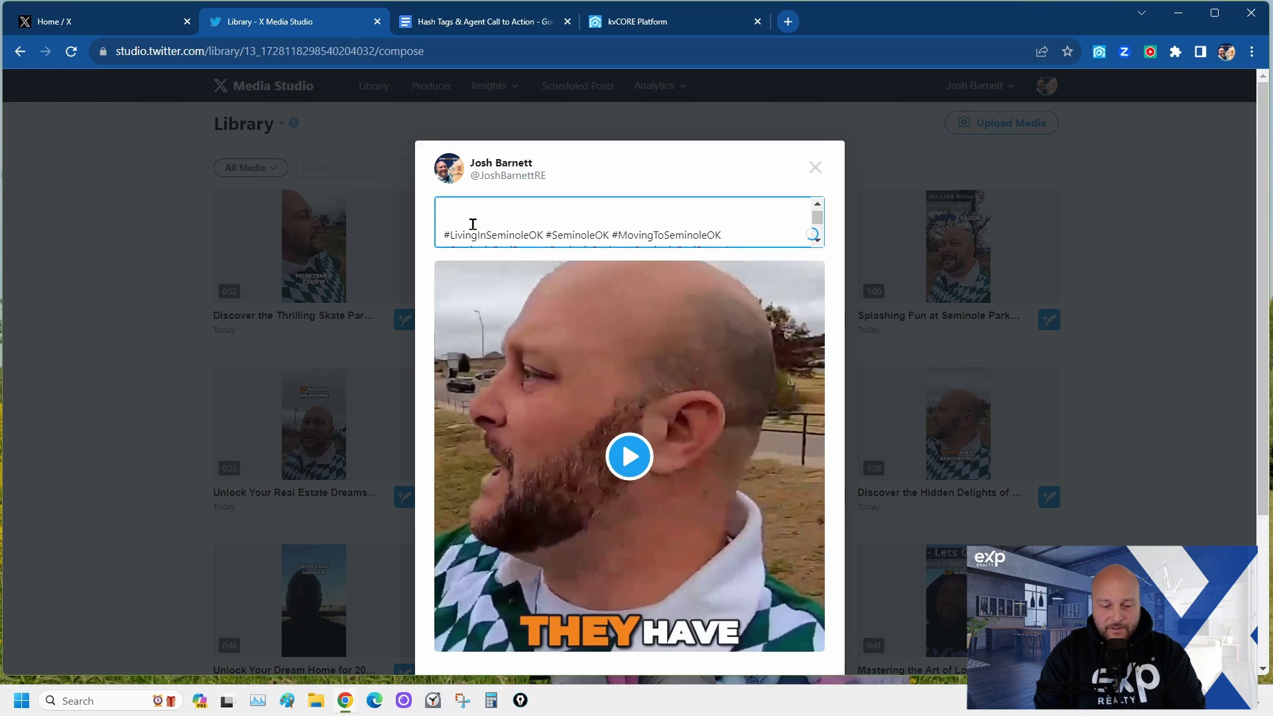
Step: Write the post's opening line "Moving to Seminole, OK and LOVE These Parks - CLICK HERE" above the hashtags
type("Moving to Oklahoma")
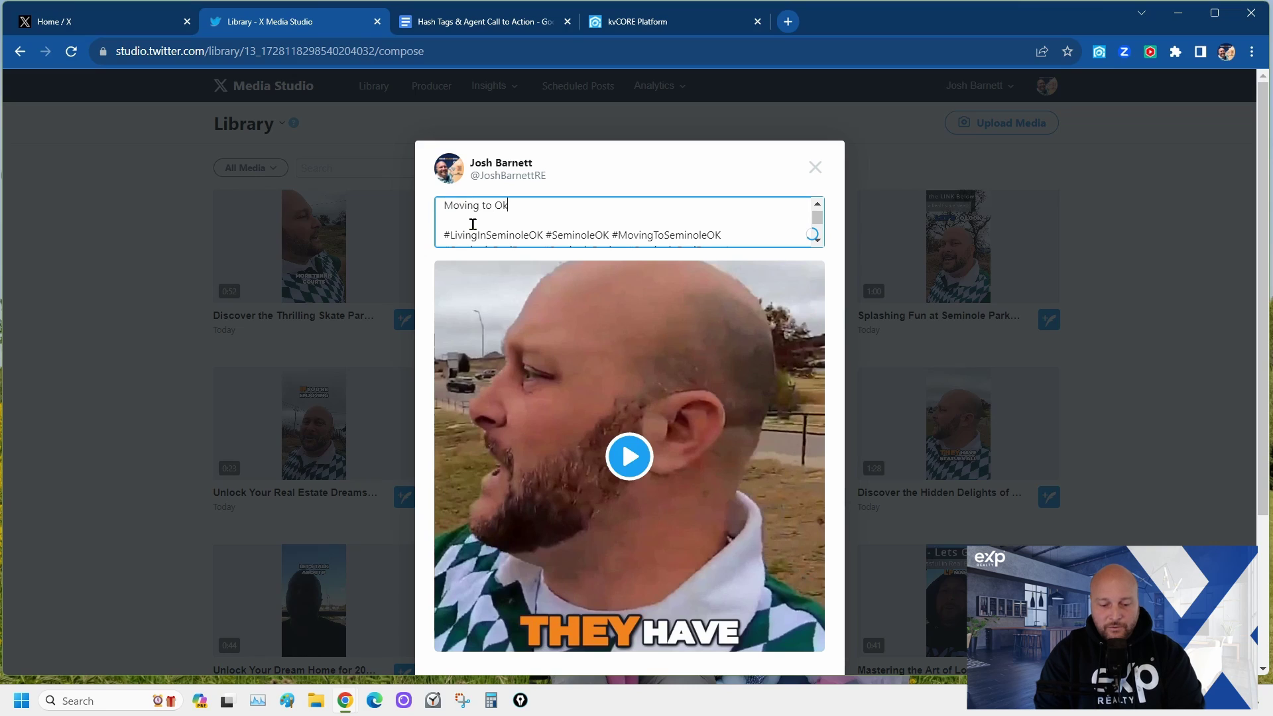
key("BackSpace")
key("BackSpace")
key("BackSpace")
key("BackSpace")
key("BackSpace")
type("Semino")
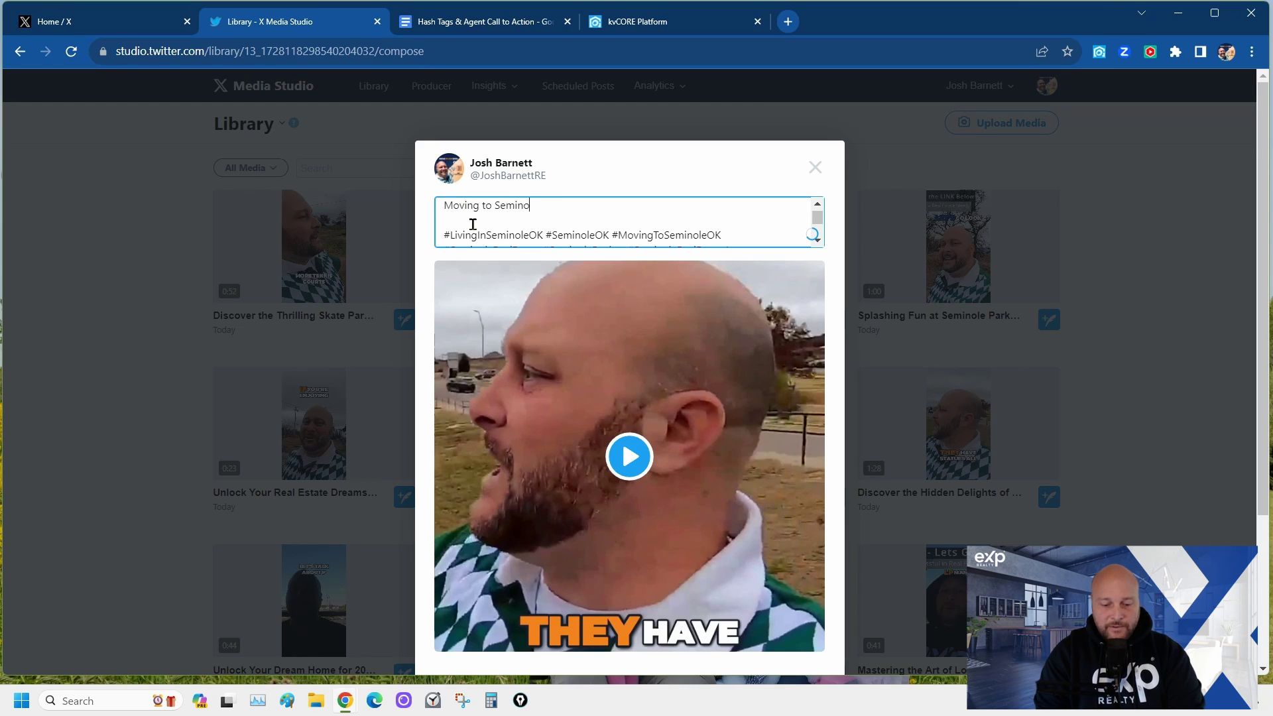
type("le, OK and LOVE These Pa")
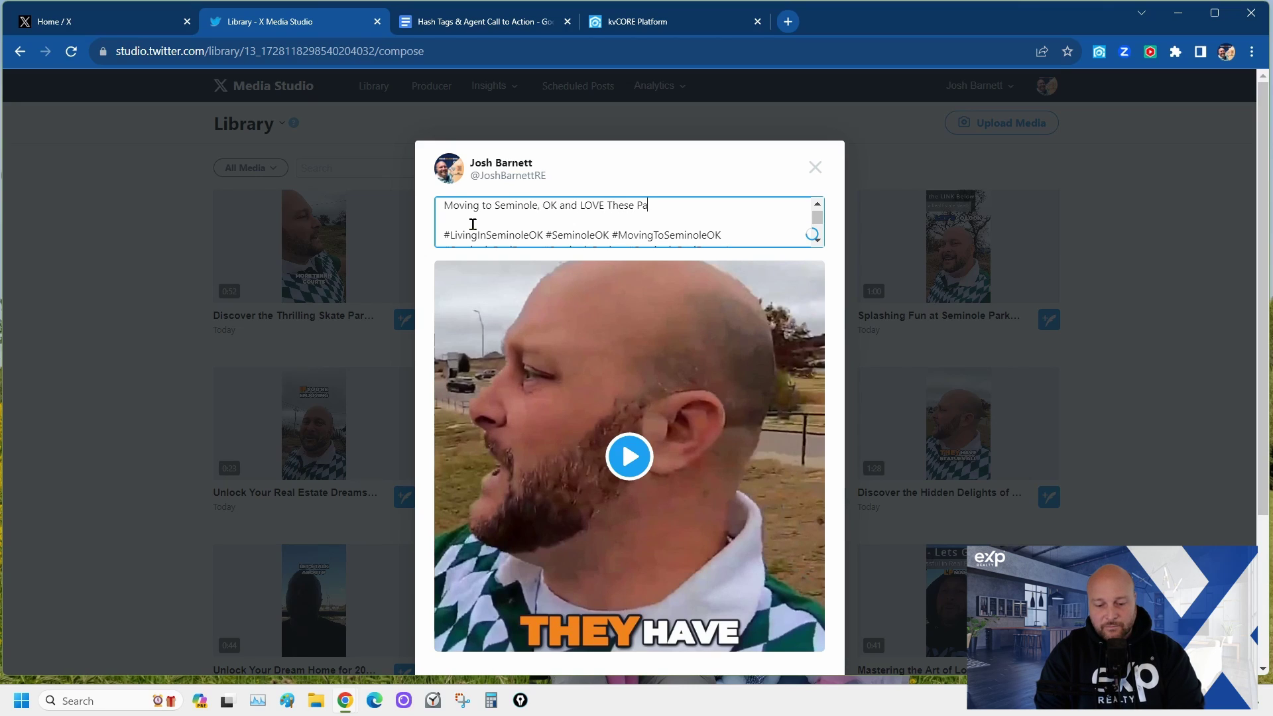
type("rks - CL")
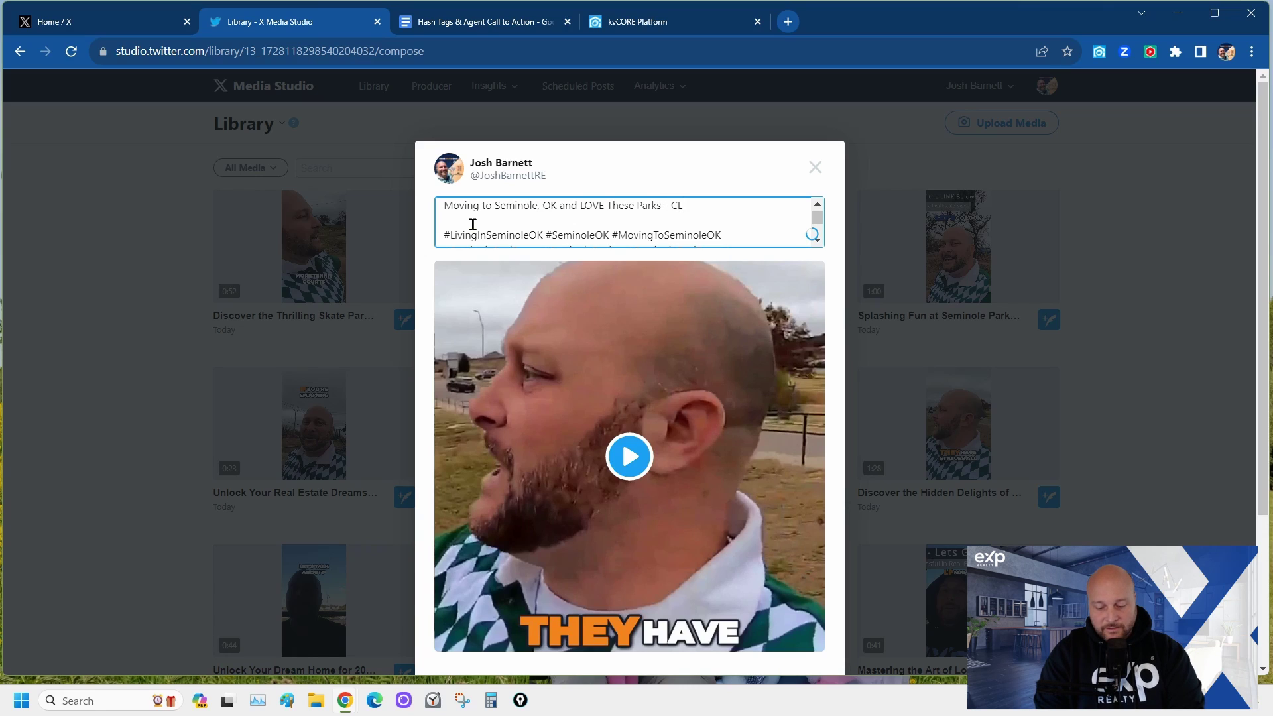
type("ICK HERE")
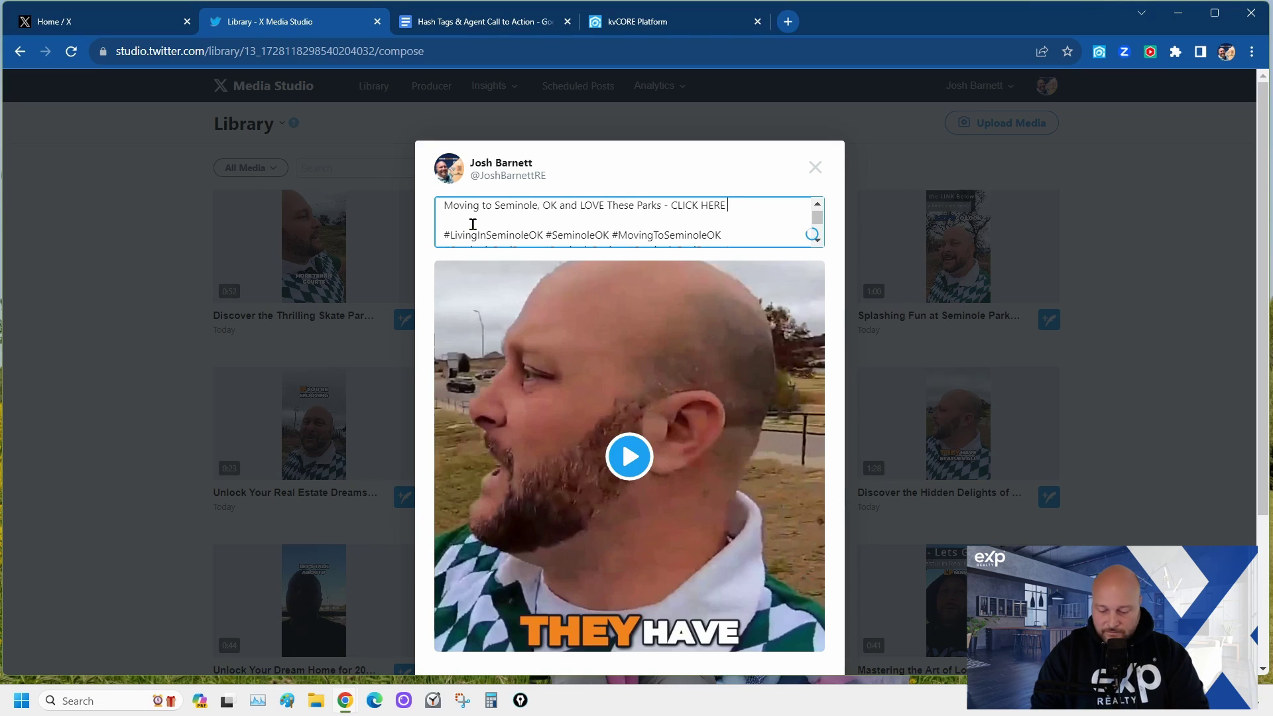
Step: Add a right-arrow emoji after CLICK HERE, followed by "to See", leaving room for a link between them
key("super+period")
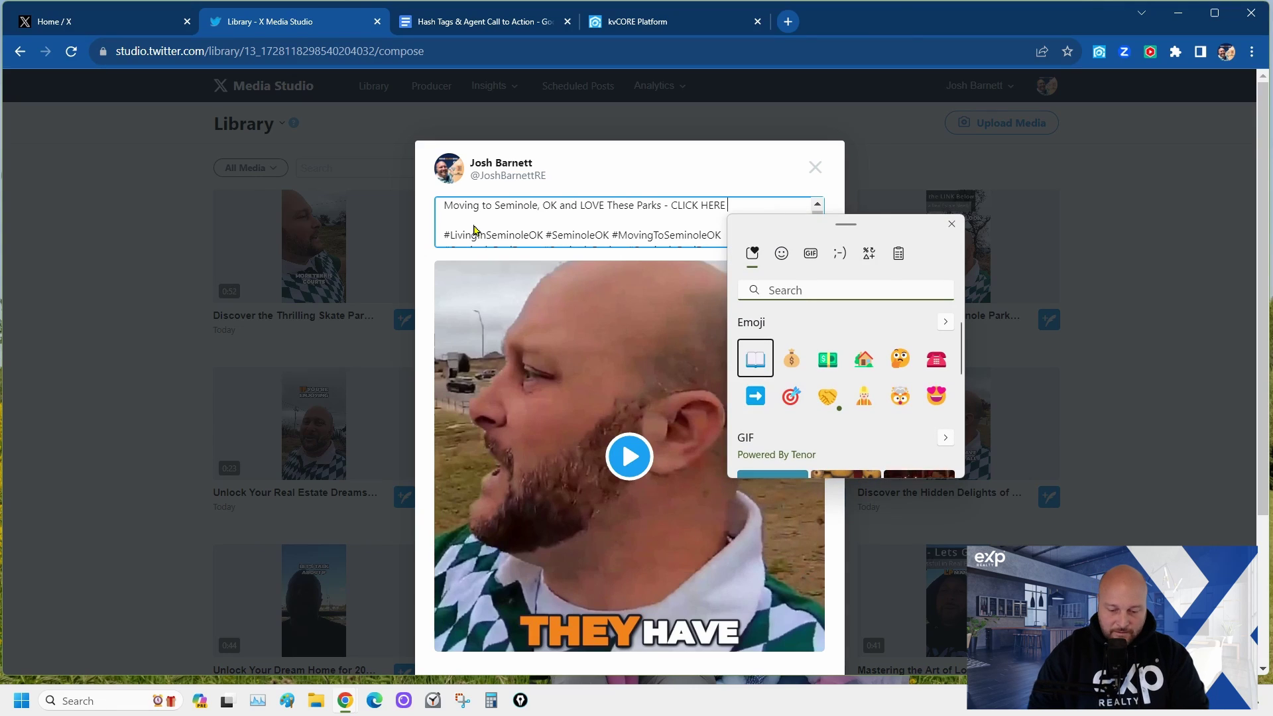
left_click(743, 400)
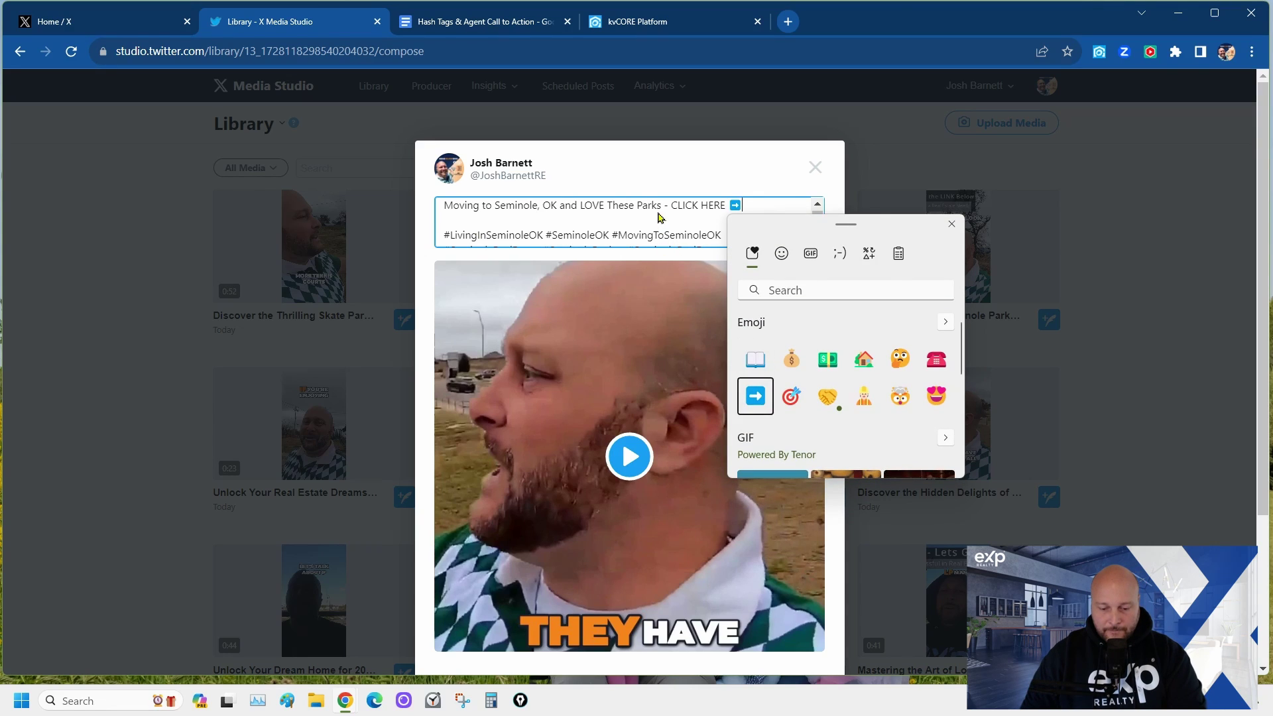
left_click(789, 207)
type("to See")
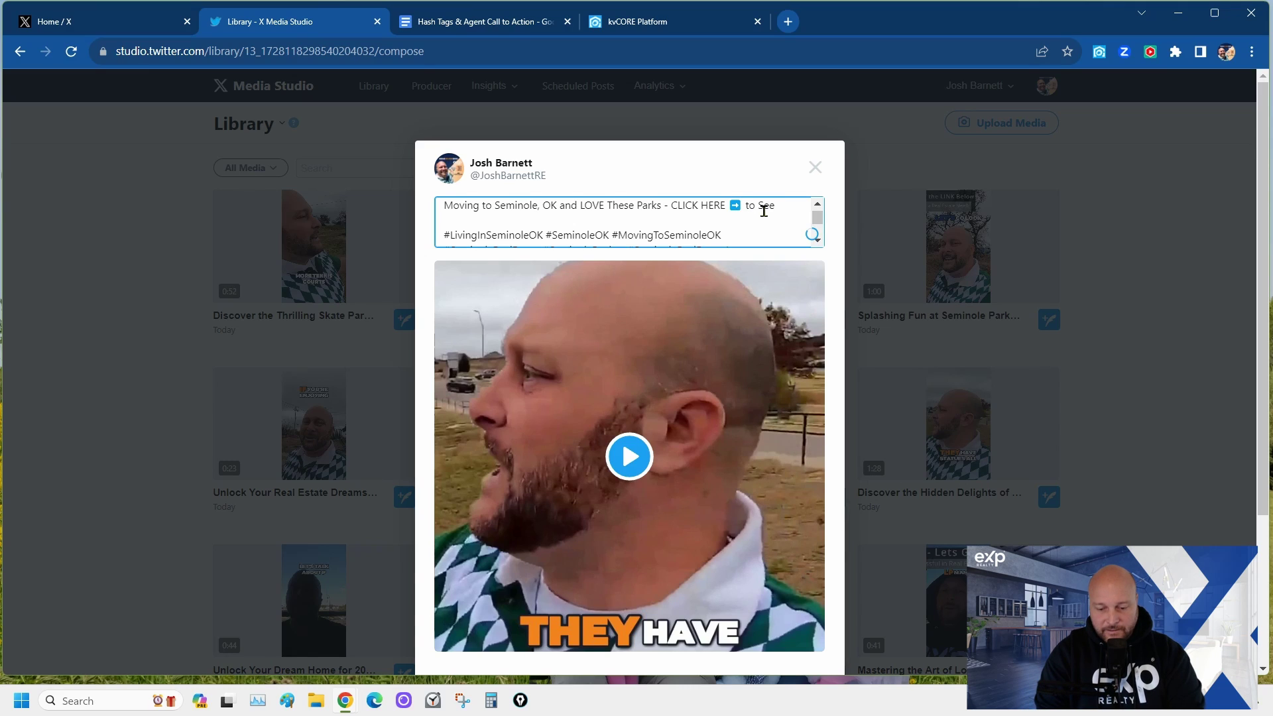
type(" Seminole,")
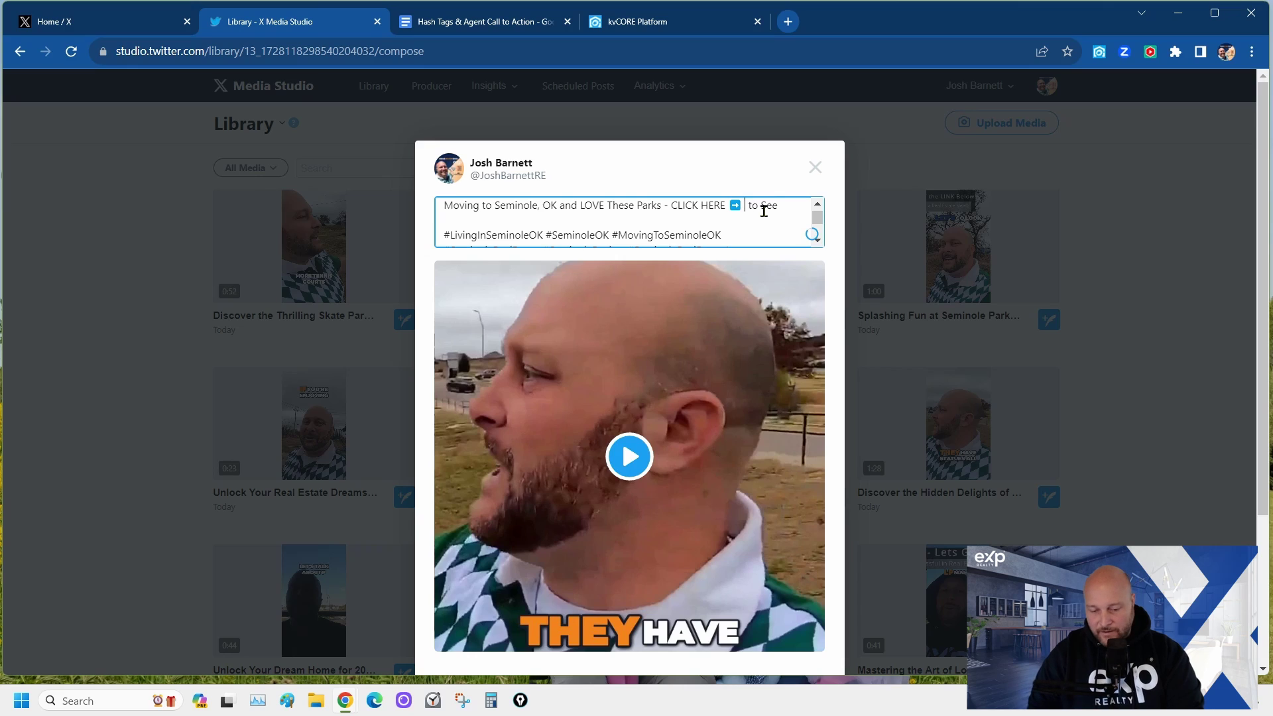
Step: Switch to kvCORE and copy the short link of the Seminole, OK multi-property squeeze page
left_click(623, 34)
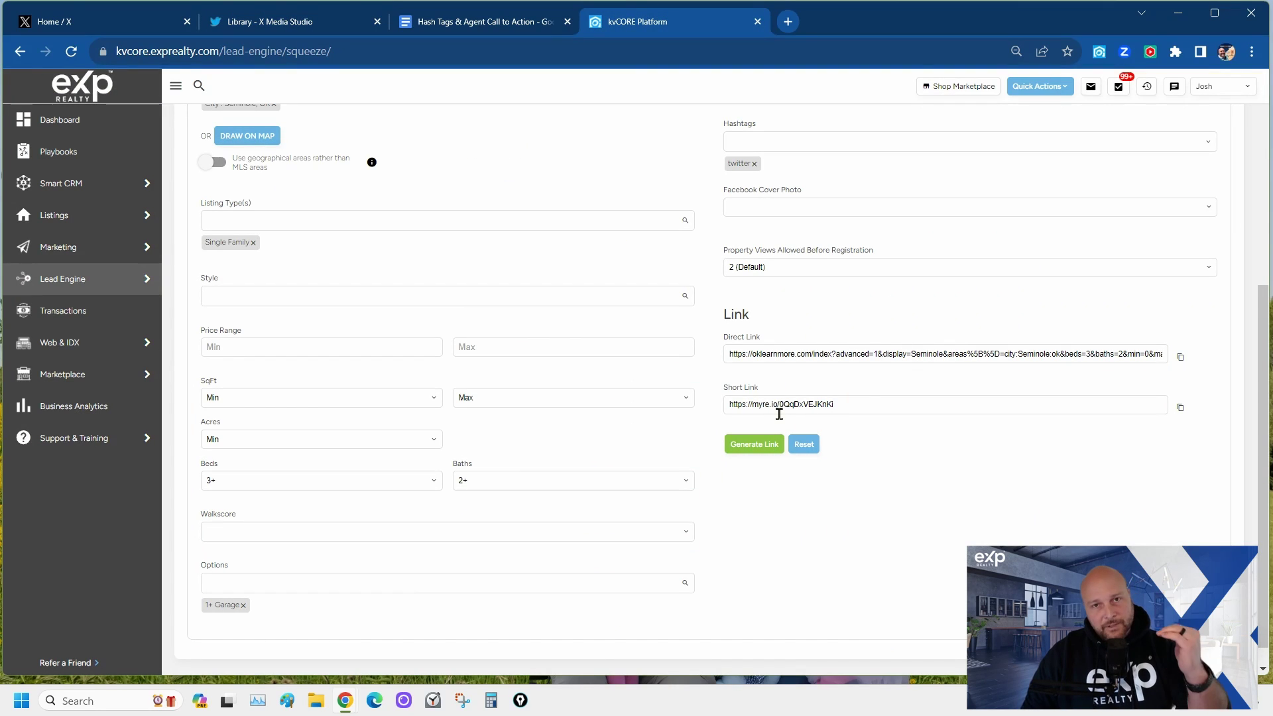
scroll(651, 417, "up", 5)
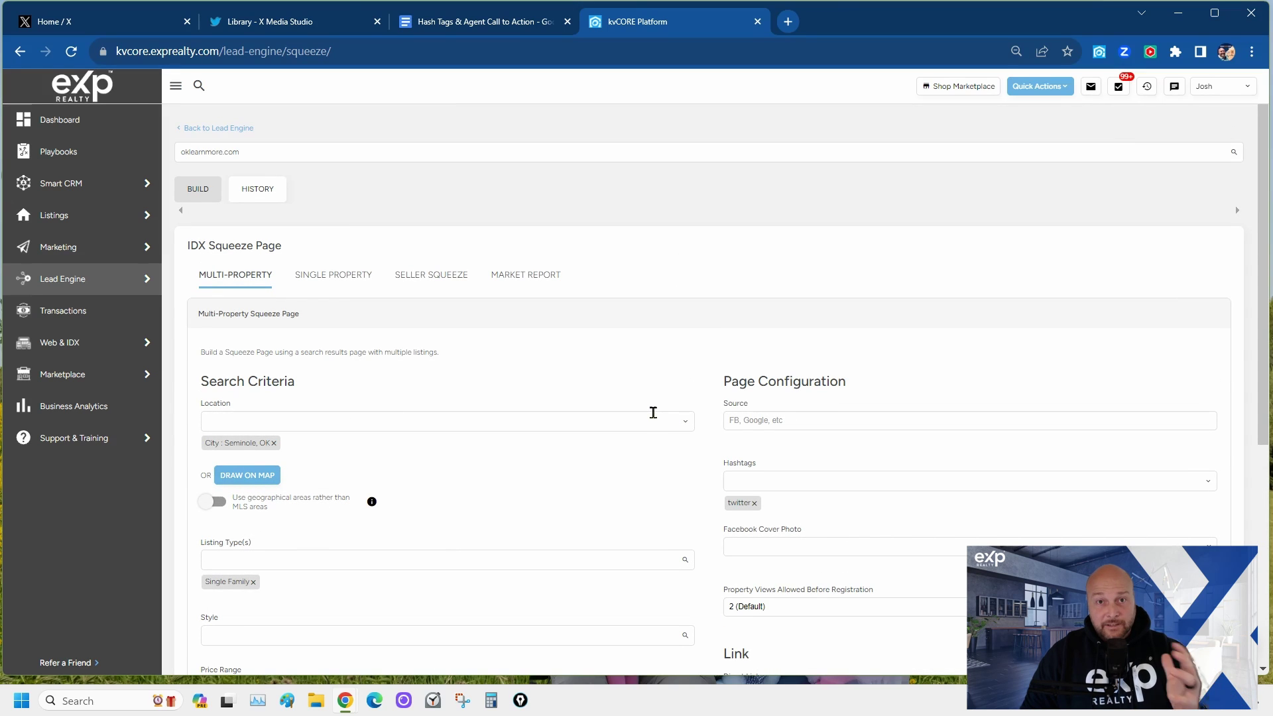
scroll(651, 414, "down", 5)
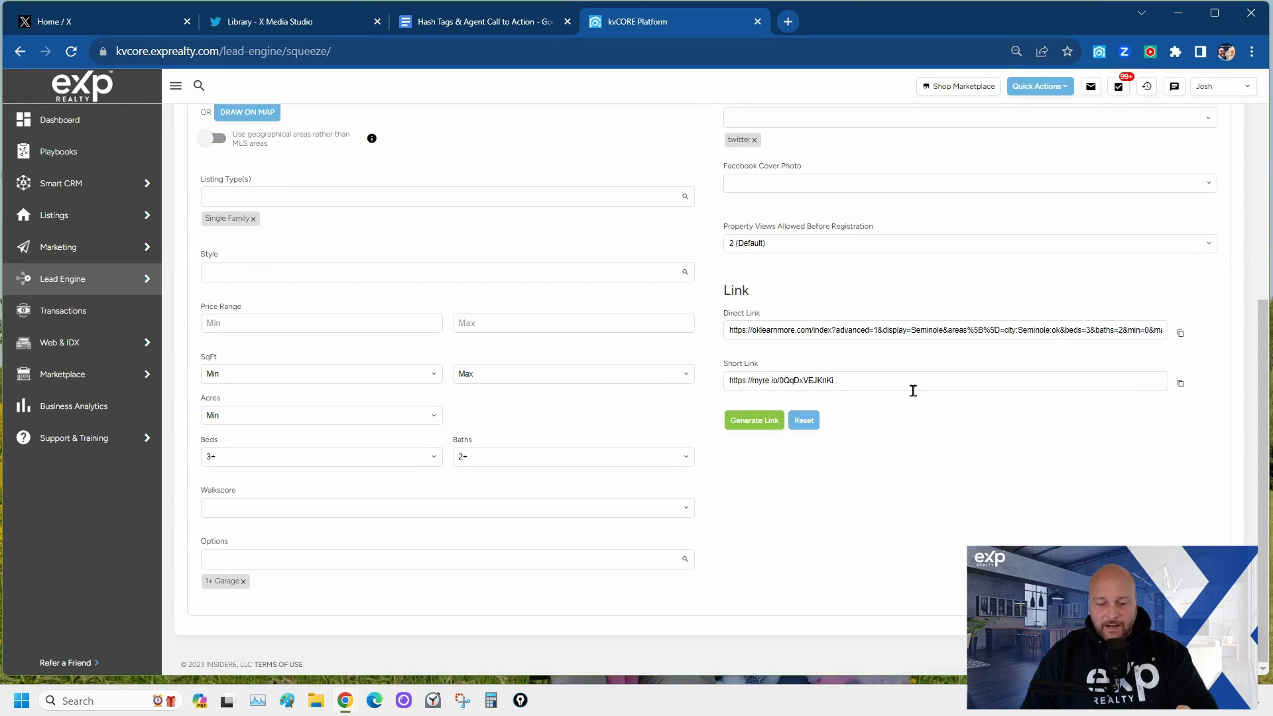
left_click(1180, 384)
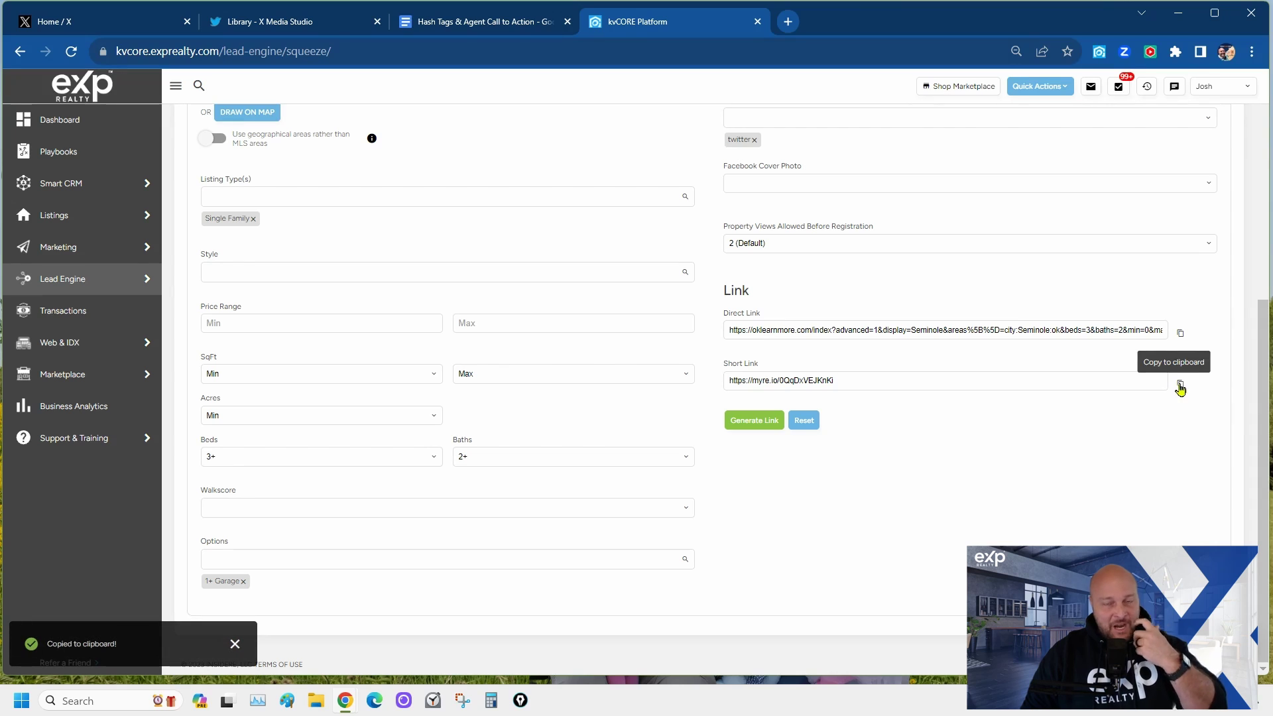
Step: Check the copied short link by loading it in a new incognito window, and close that window
left_click(1252, 51)
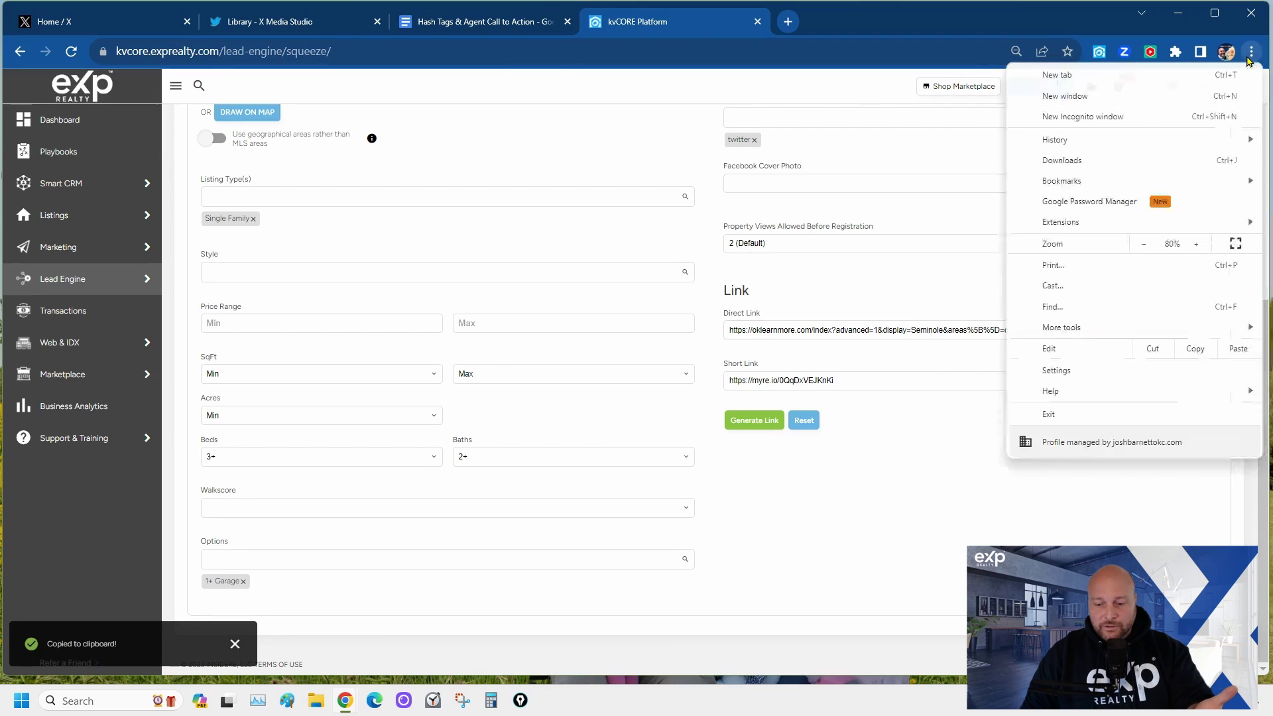
left_click(1193, 118)
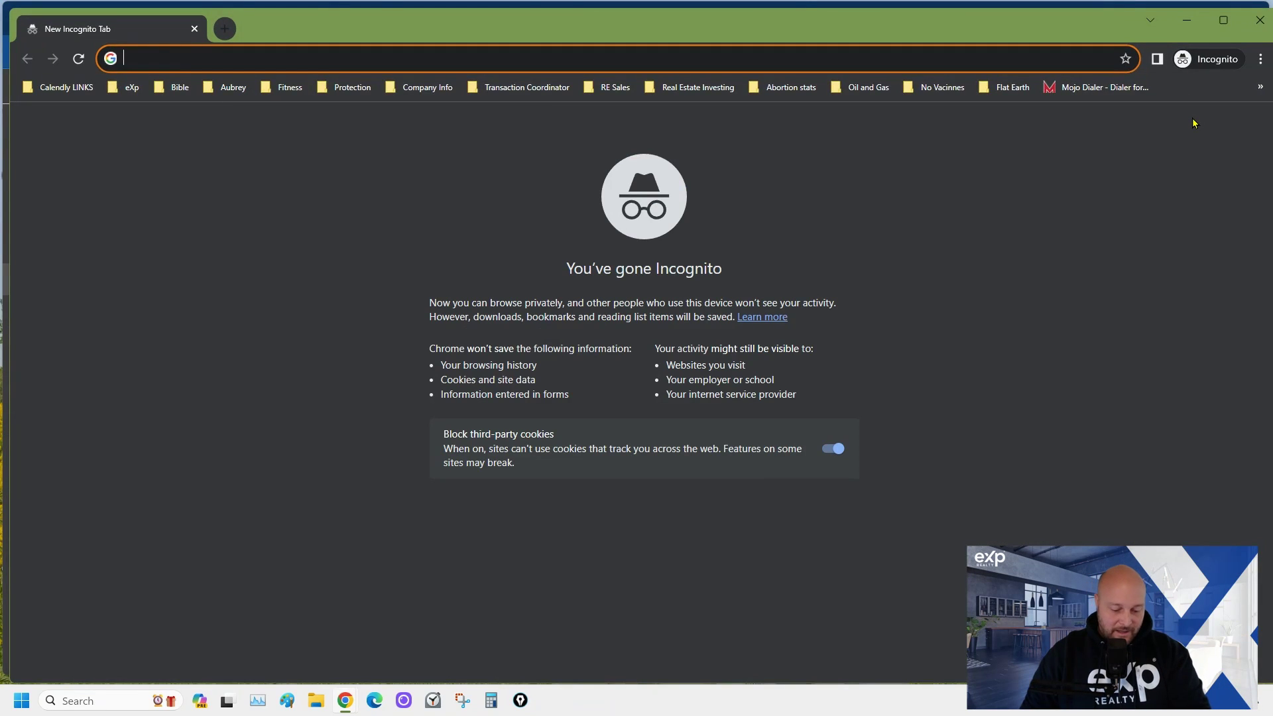
key("ctrl+v")
key("Return")
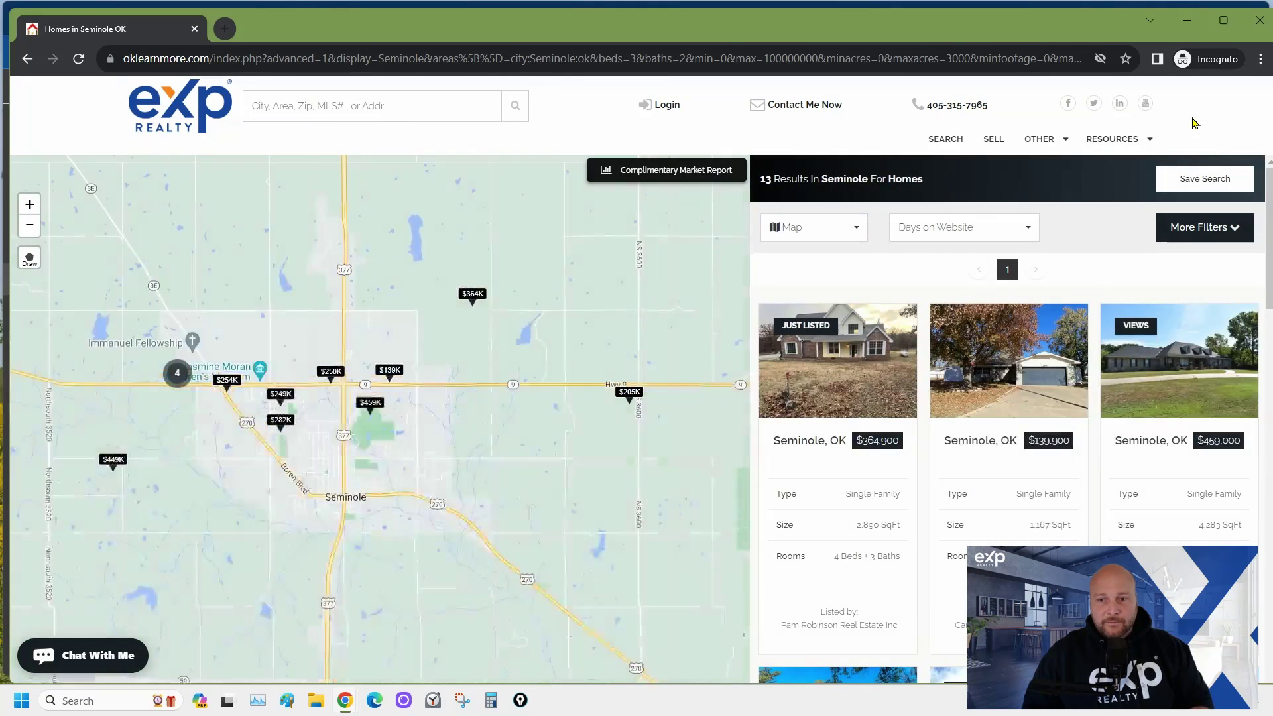
left_click(1260, 19)
Step: Paste the short link after the arrow emoji in the Media Studio post and complete the sentence as "to See Available HOMES!"
left_click(319, 25)
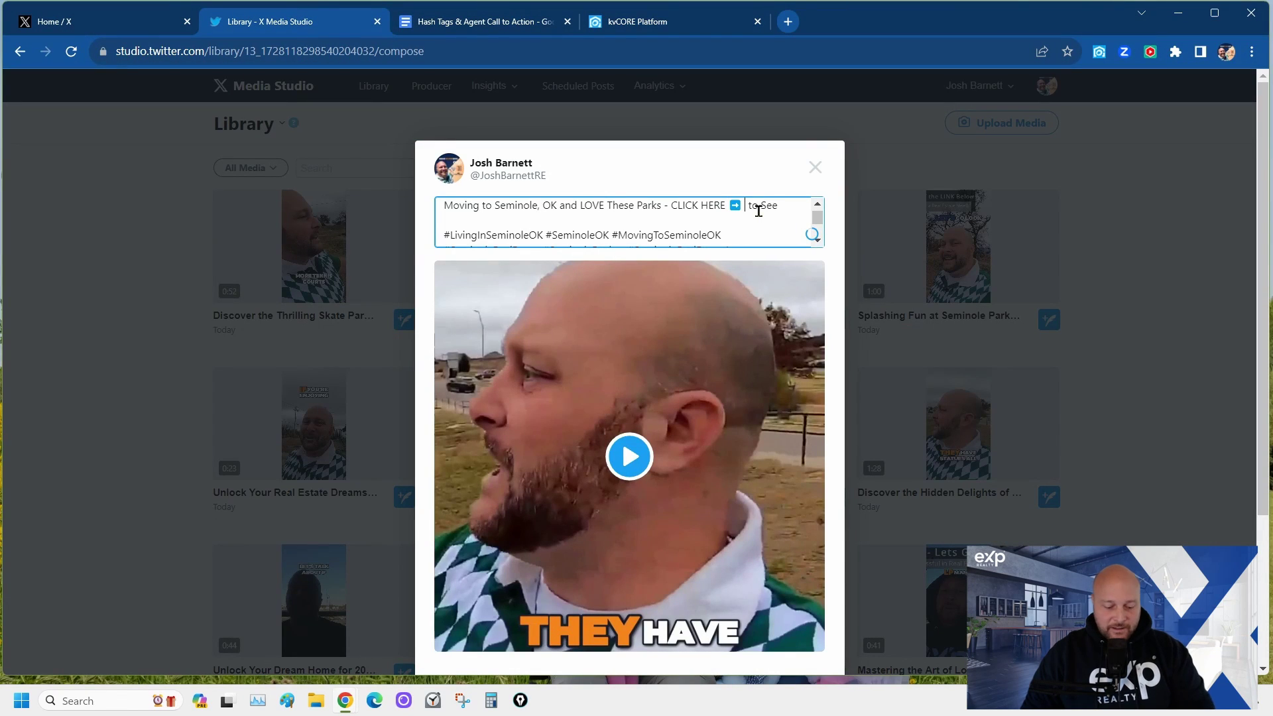
key("shift+Home")
key("ctrl+v")
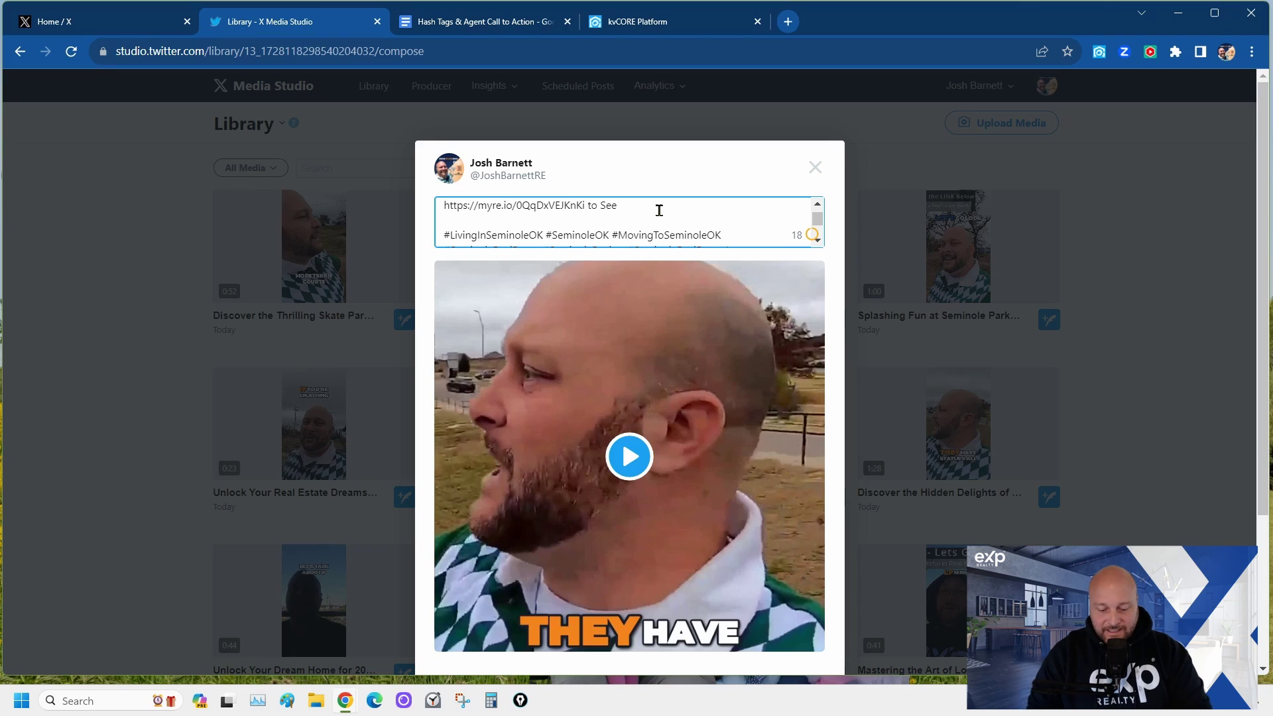
type("to See Available HOME!")
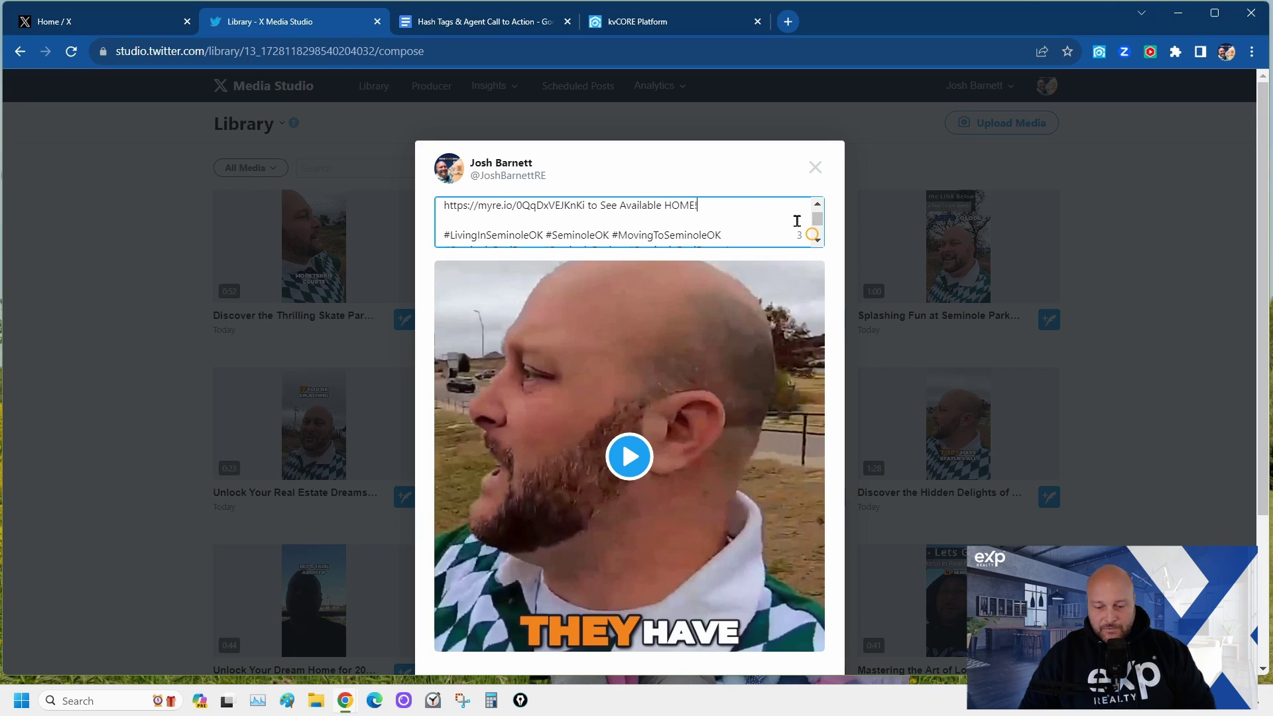
scroll(818, 217, "up", 2)
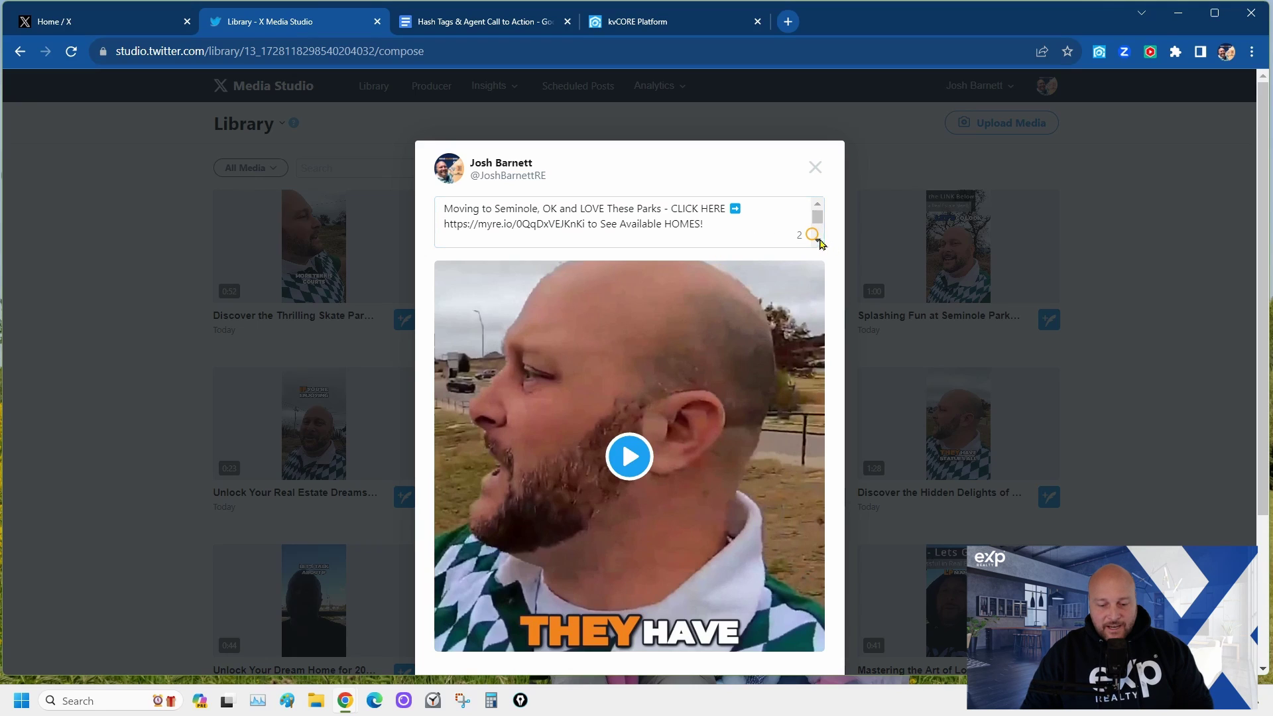
left_click_drag(820, 224, 820, 223)
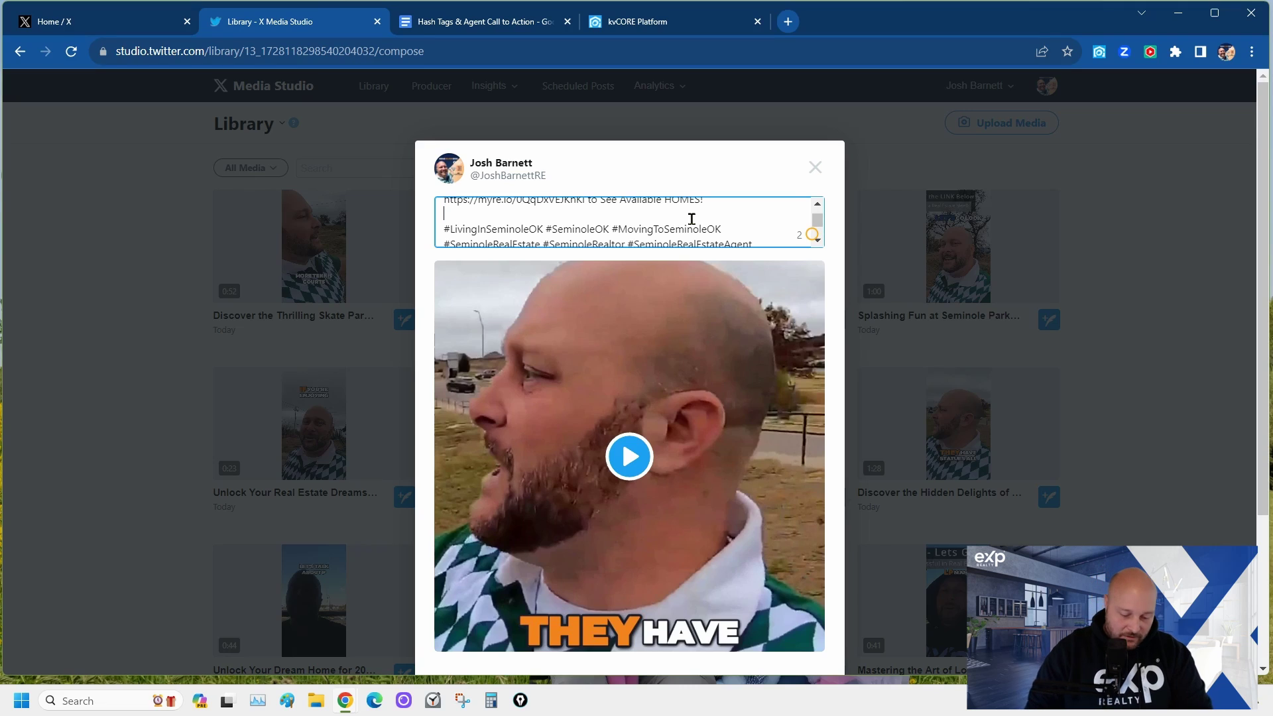
Step: Insert a house-with-garden emoji on the blank line between the call to action and the hashtags
key("super+period")
type("house")
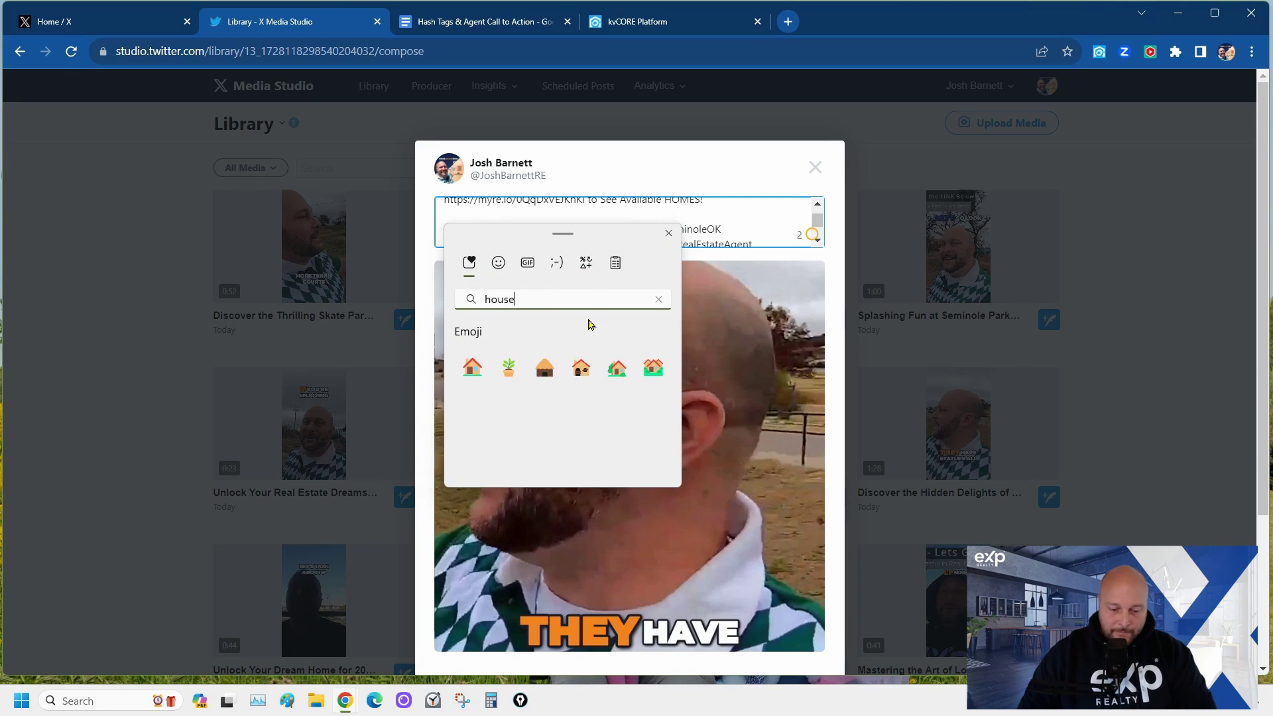
left_click(617, 367)
left_click(698, 214)
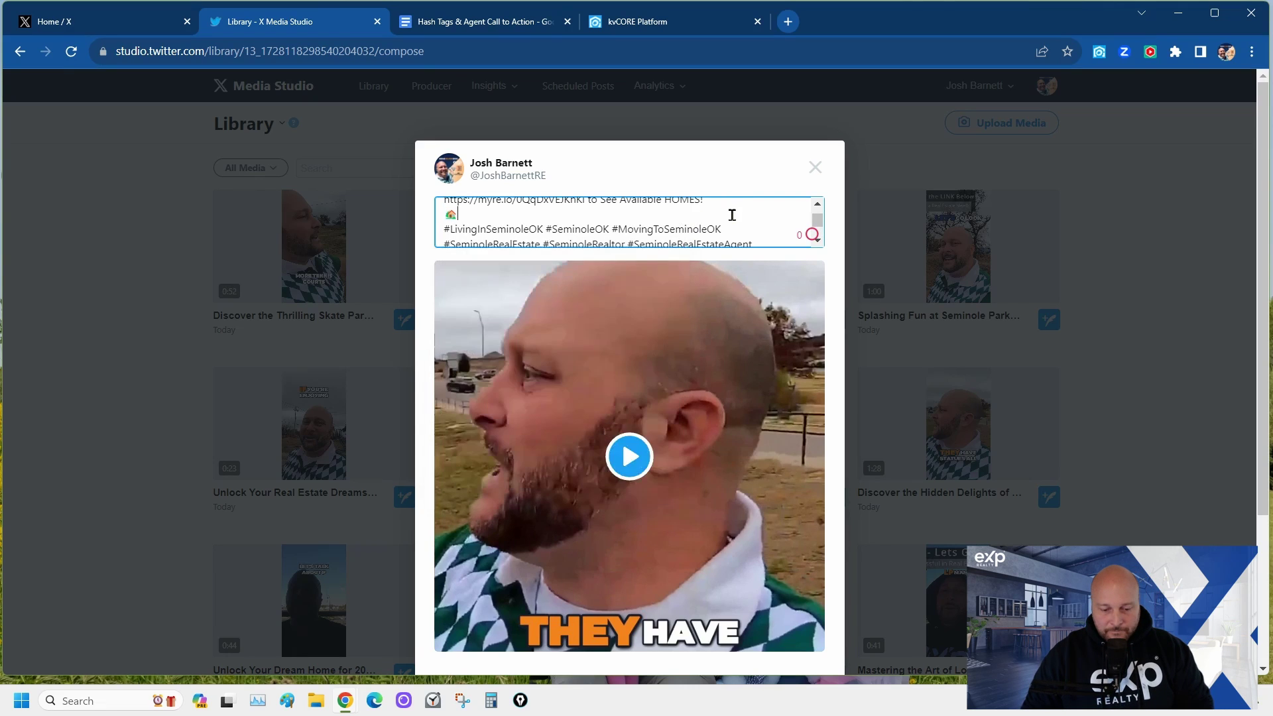
Step: Add a delivery truck emoji followed by a space before "Moving to Seminole" at the start of the post
scroll(482, 218, "up", 1)
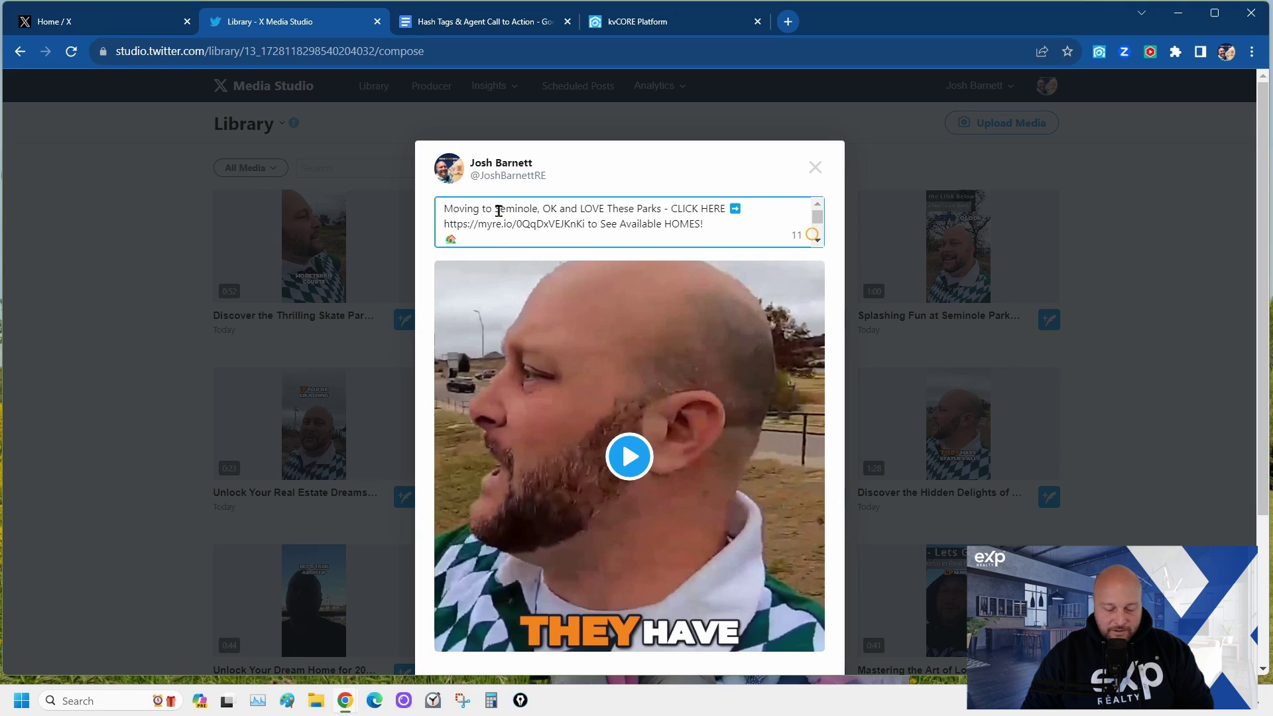
key("super+period")
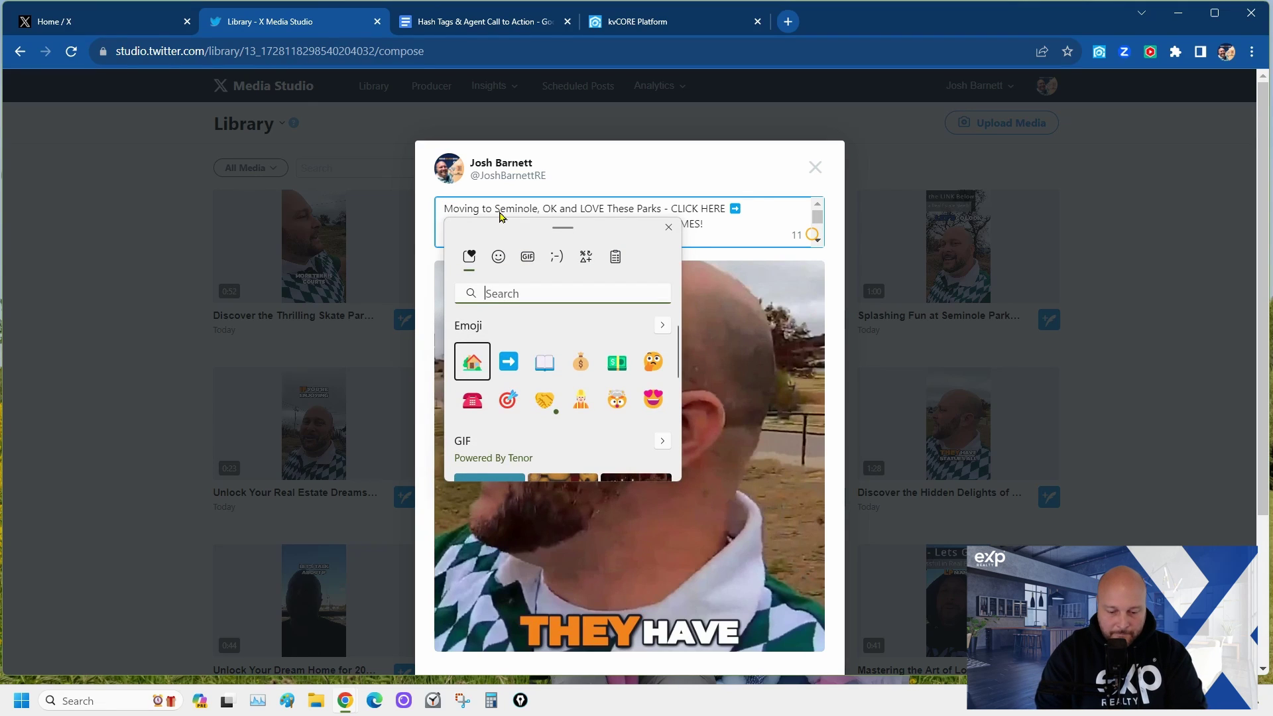
type("truck")
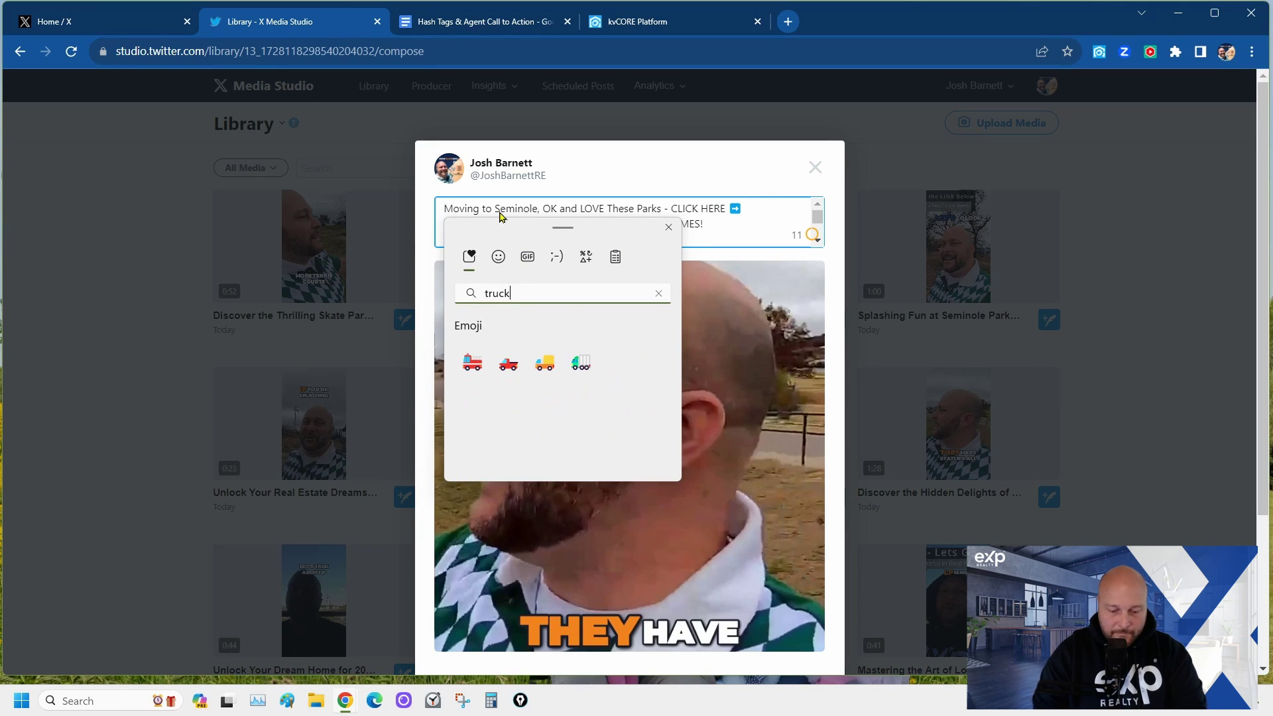
left_click(544, 361)
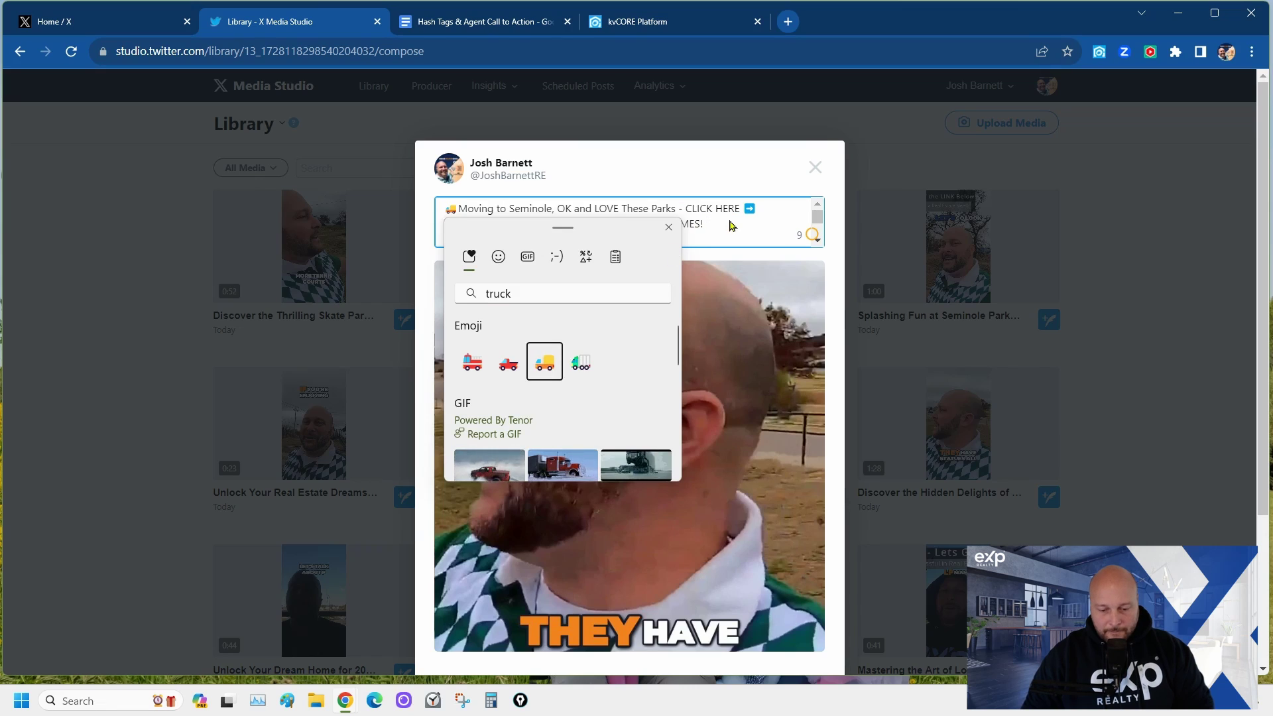
key("Escape")
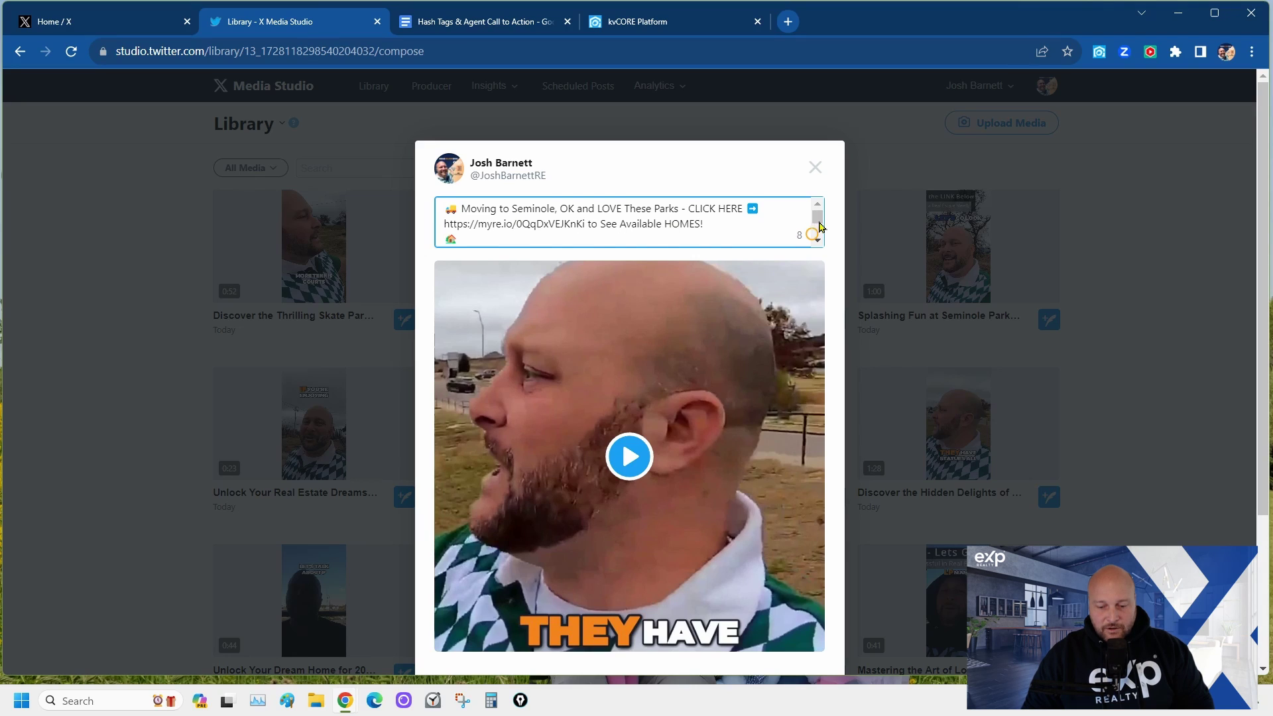
Step: Select and copy the entire post text, from the opening truck emoji through the closing eXp Realty signature line
left_click_drag(820, 227, 822, 239)
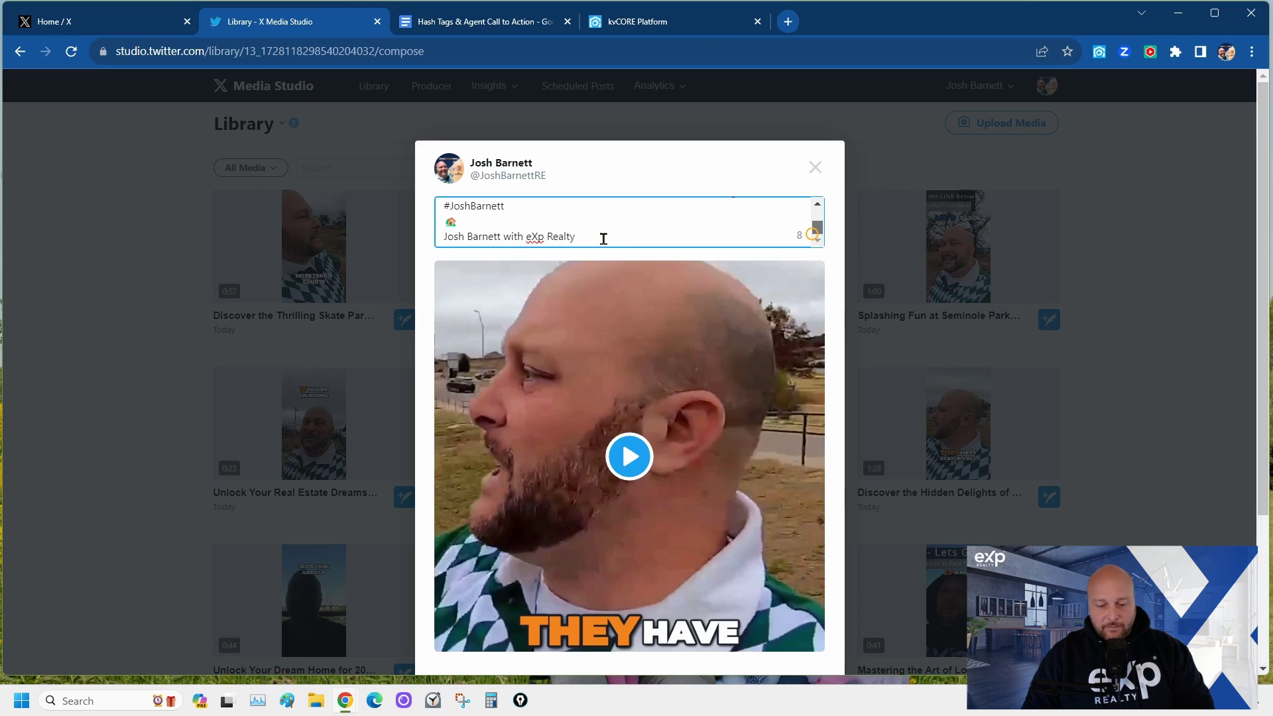
left_click_drag(603, 239, 440, 199)
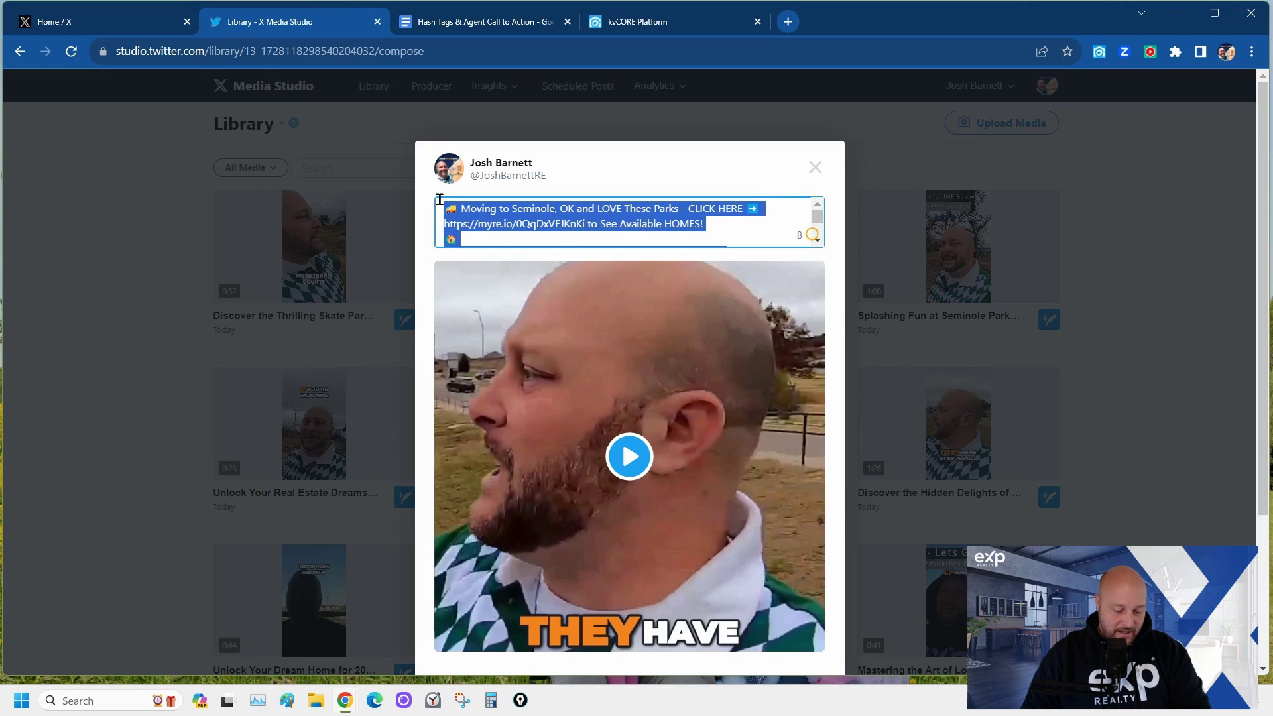
Step: Schedule the video post for Sunday, November 26, 2023 at 1:14 PM and submit it
scroll(834, 399, "down", 3)
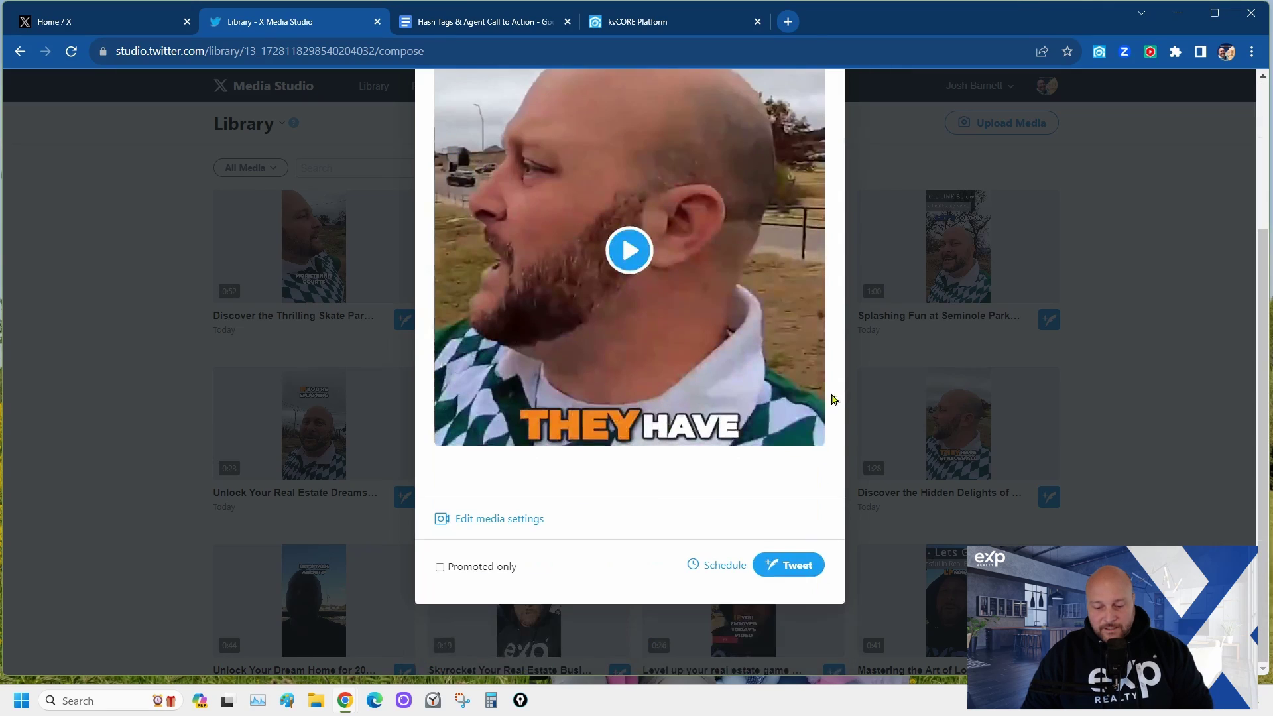
left_click(717, 565)
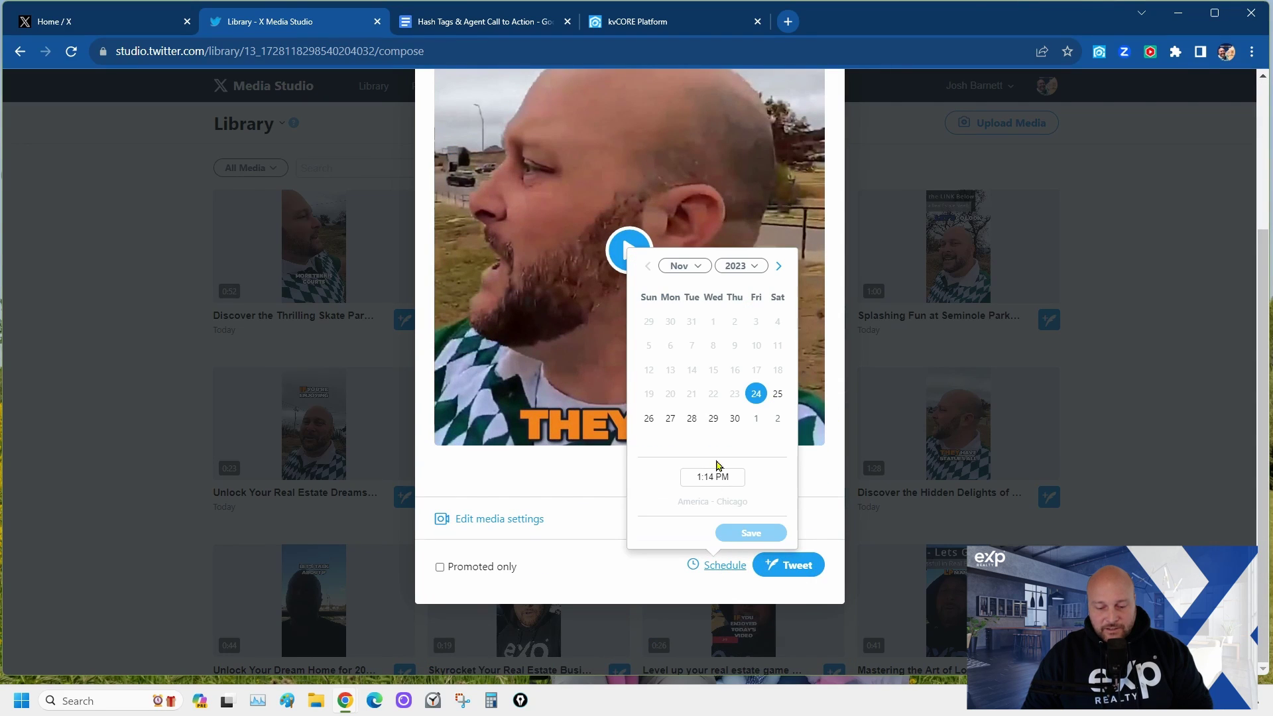
left_click(649, 419)
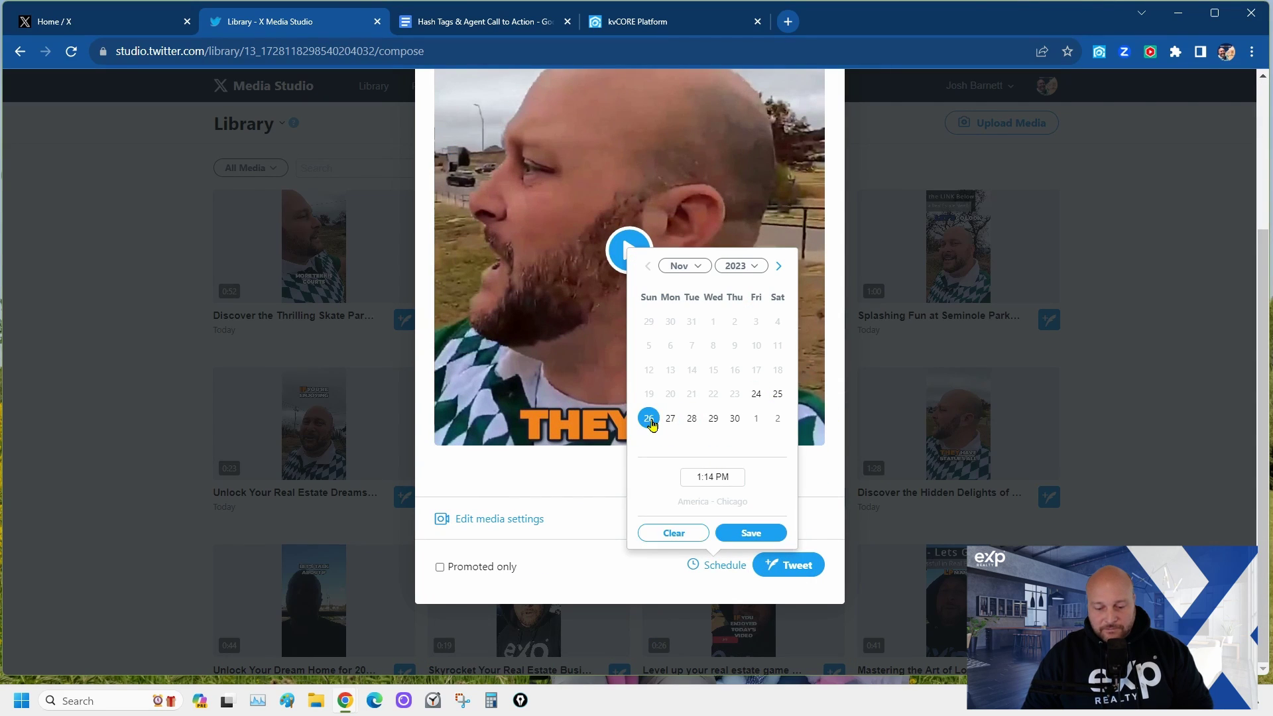
left_click(723, 478)
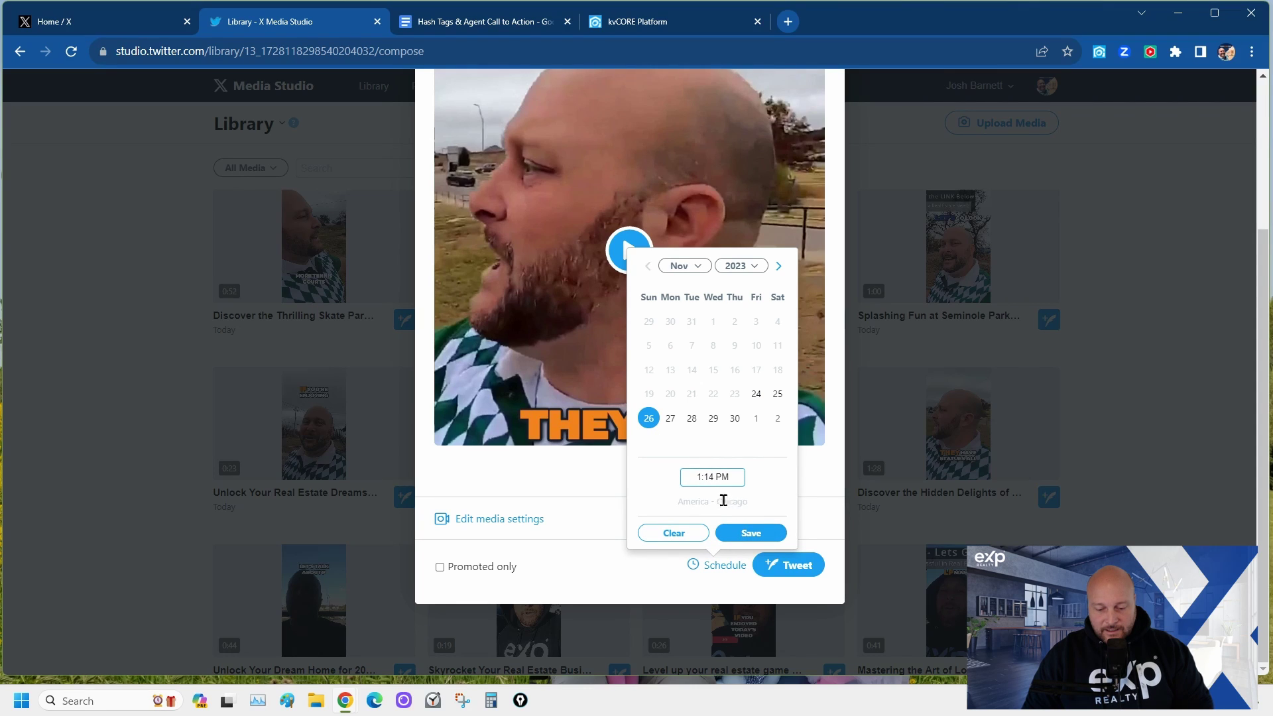
left_click(751, 534)
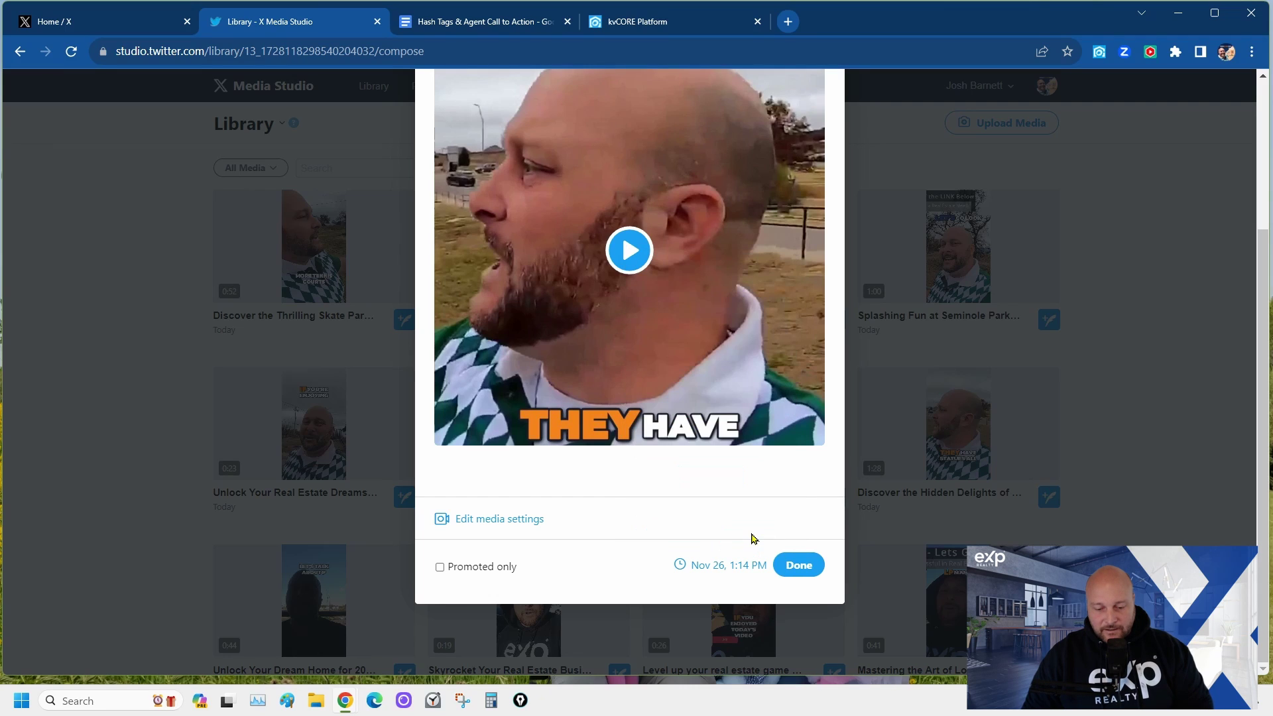
left_click(798, 565)
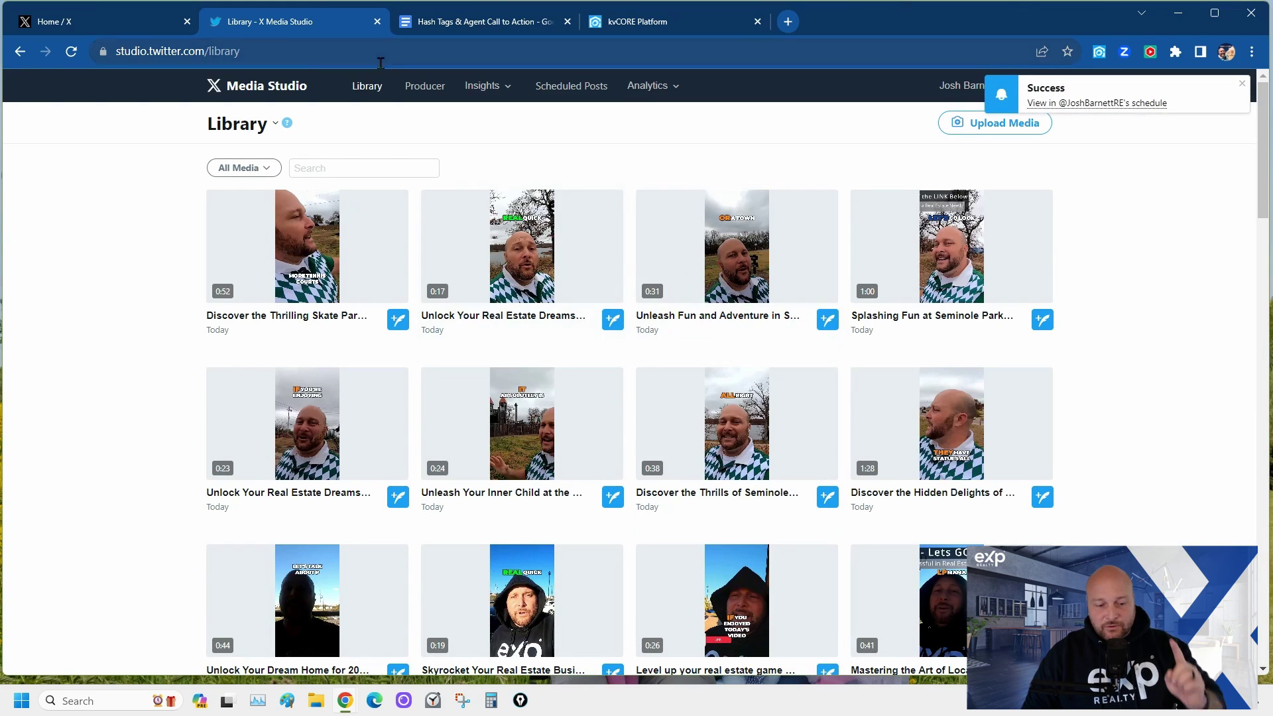
Step: Switch to the X profile page and open the list of scheduled posts through the new-post scheduler
left_click(161, 28)
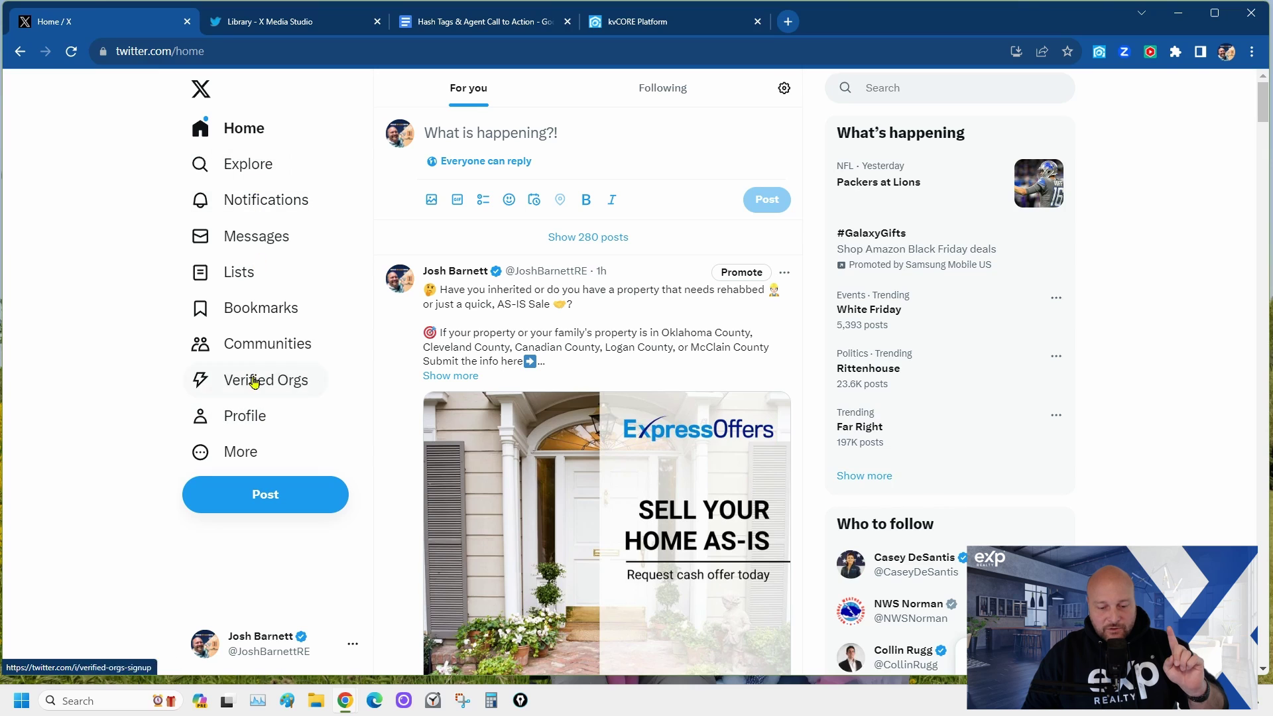
left_click(246, 419)
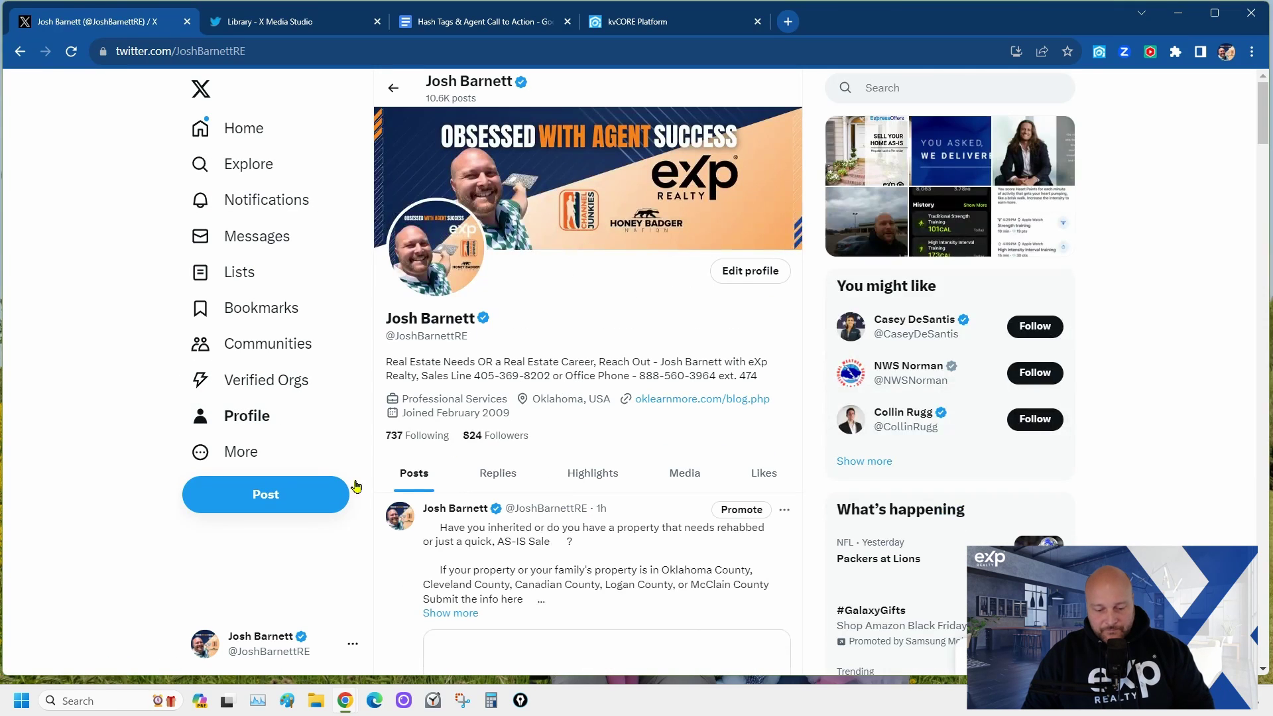
left_click(301, 492)
left_click(544, 279)
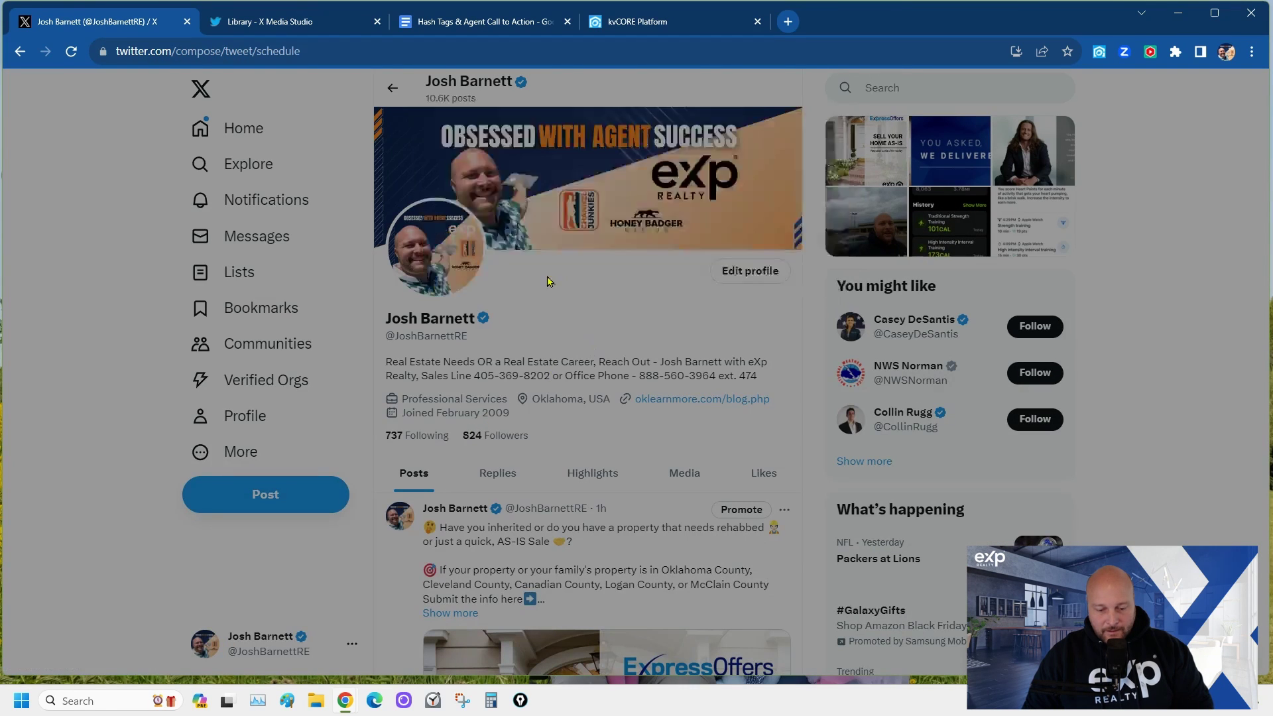
left_click(502, 390)
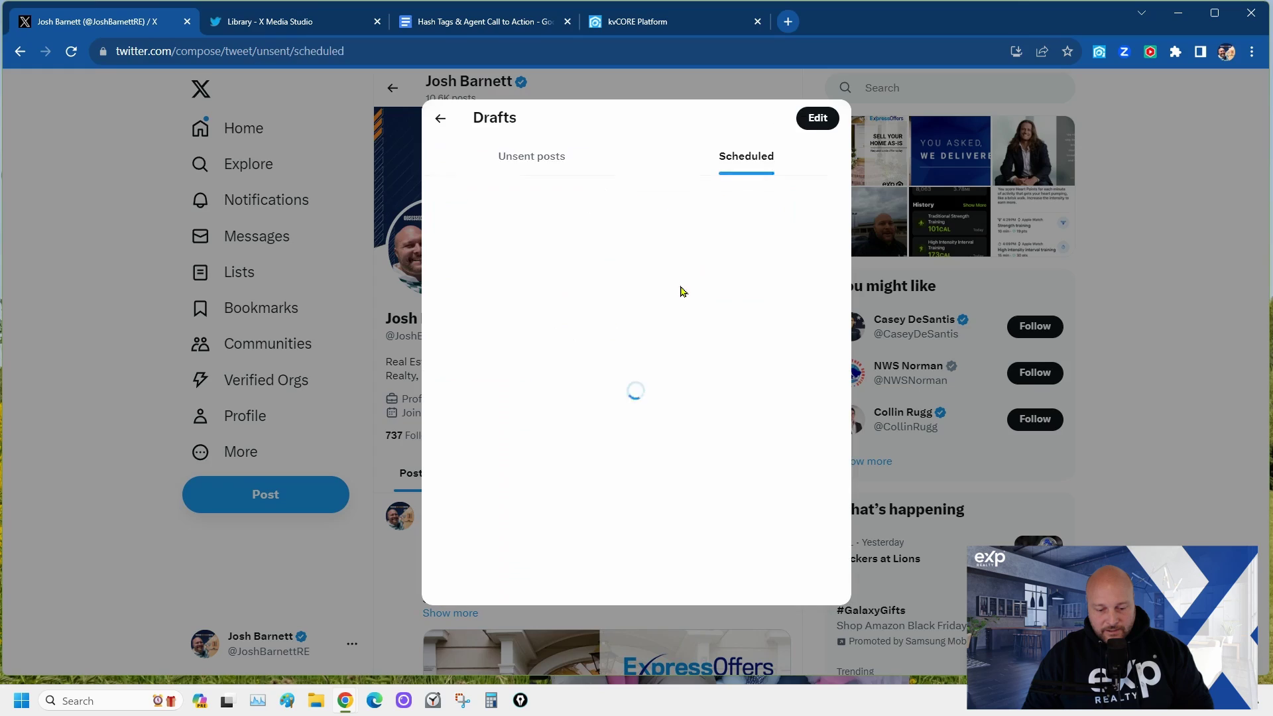
Step: Locate the Seminole parks post among the scheduled posts and review its text and the entries following it
scroll(622, 301, "down", 10)
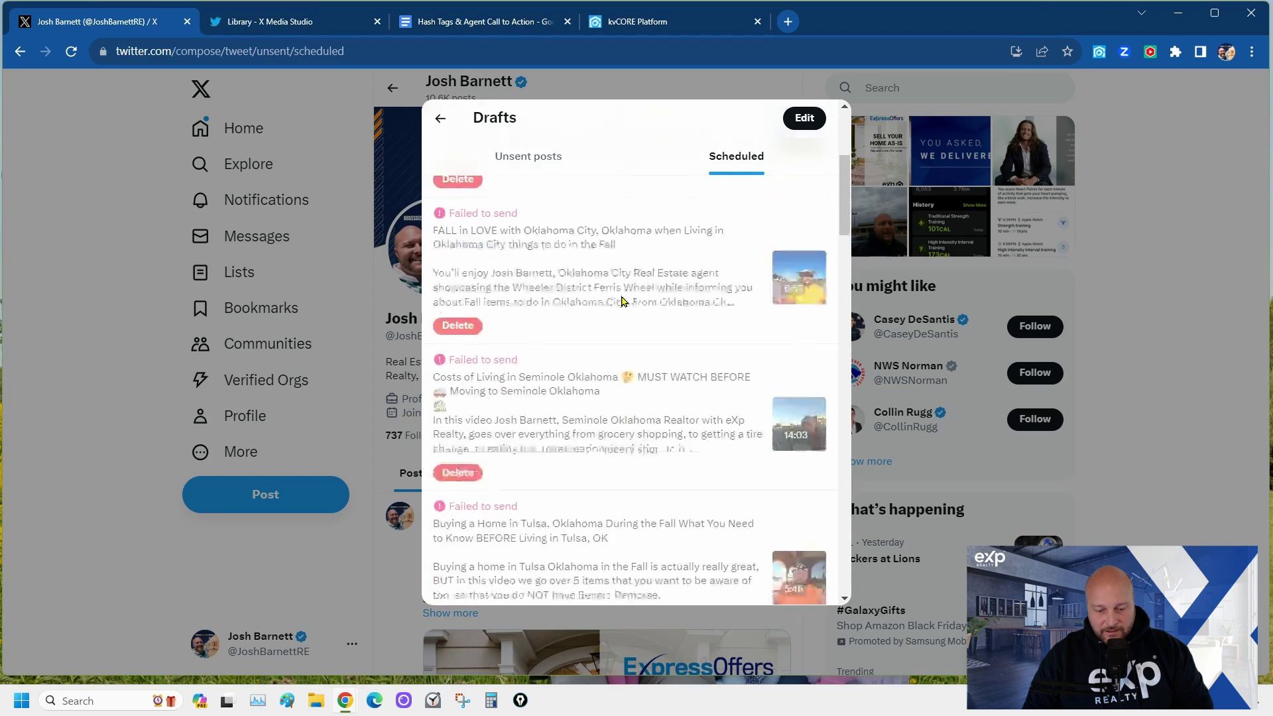
scroll(621, 302, "down", 10)
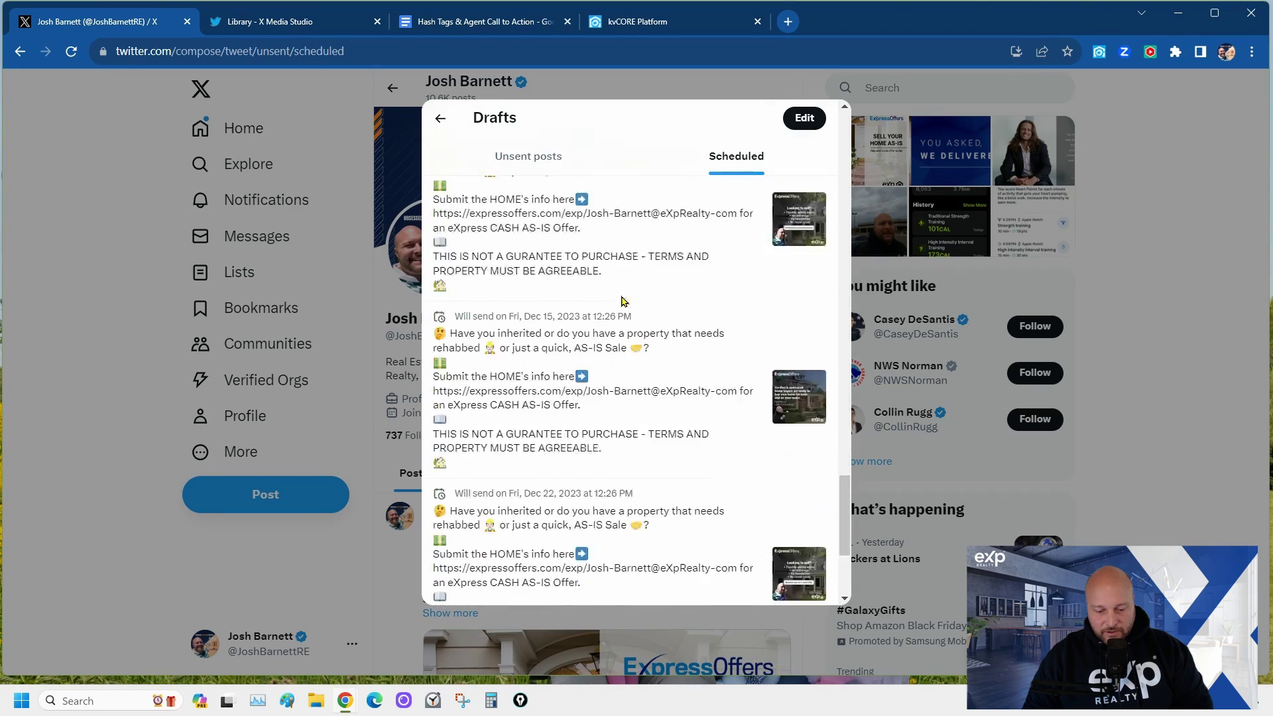
scroll(622, 308, "up", 1)
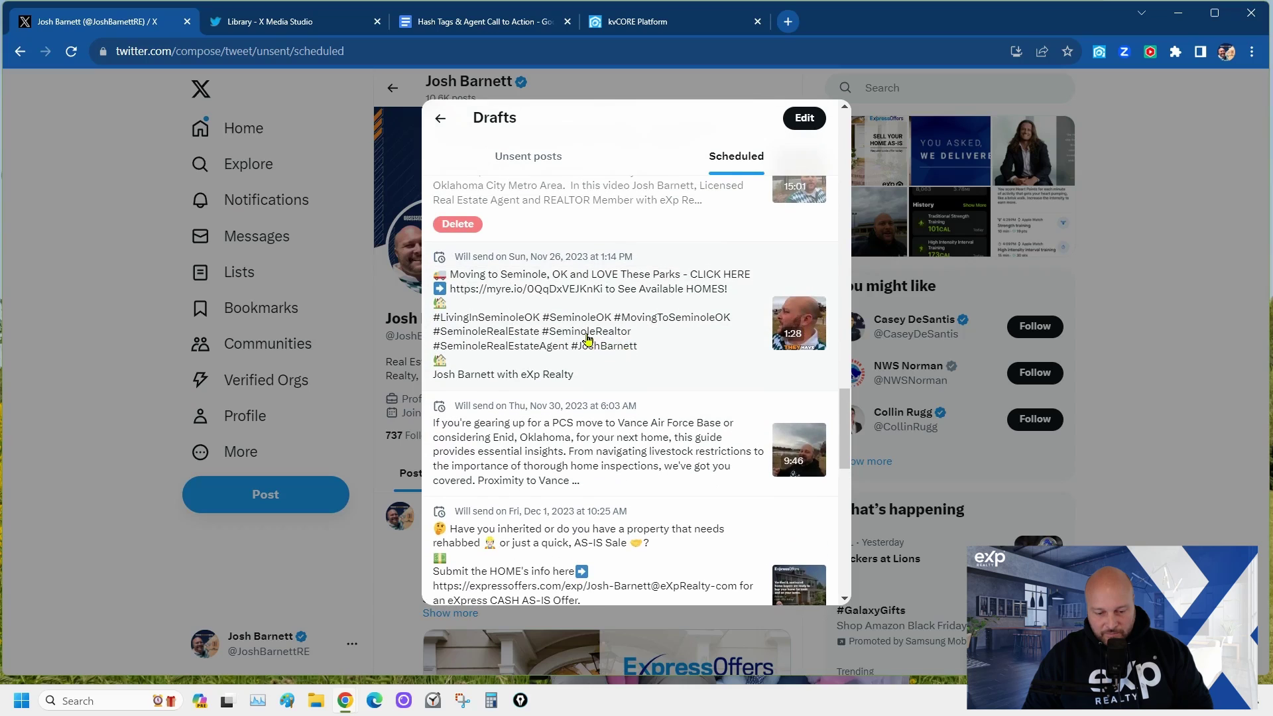
scroll(619, 328, "down", 3)
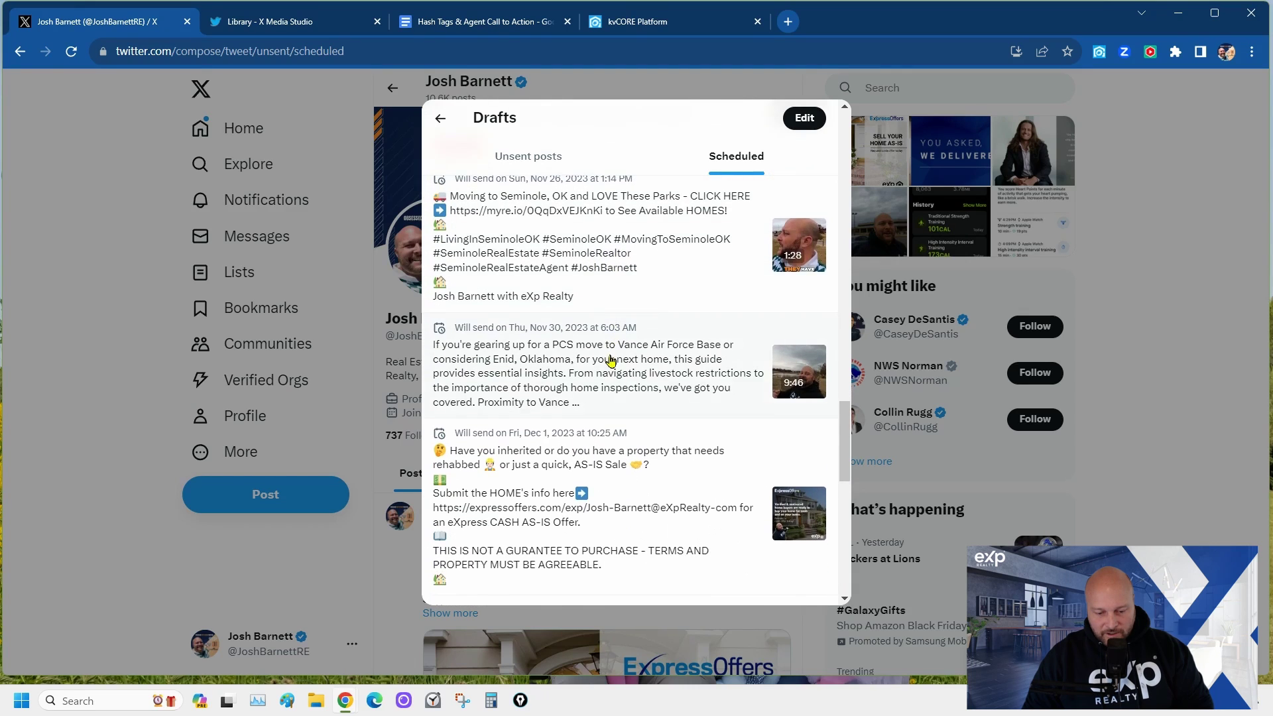
scroll(609, 360, "down", 1)
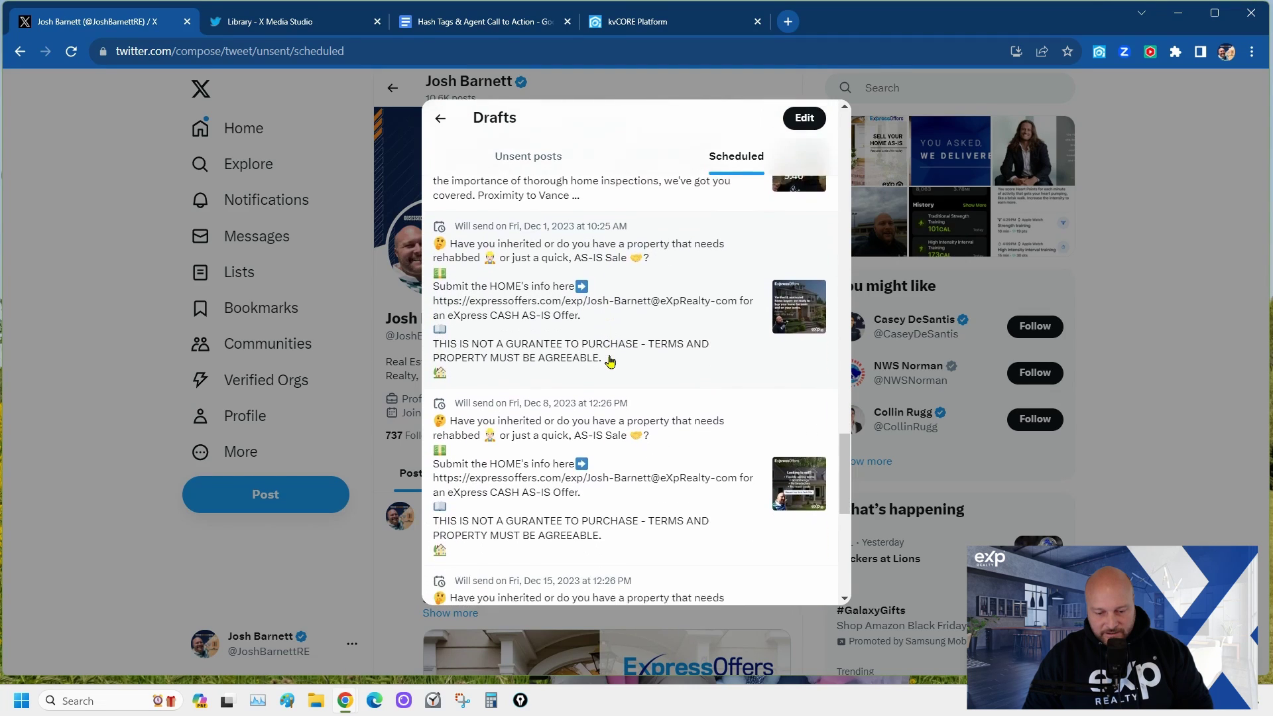
scroll(607, 355, "up", 2)
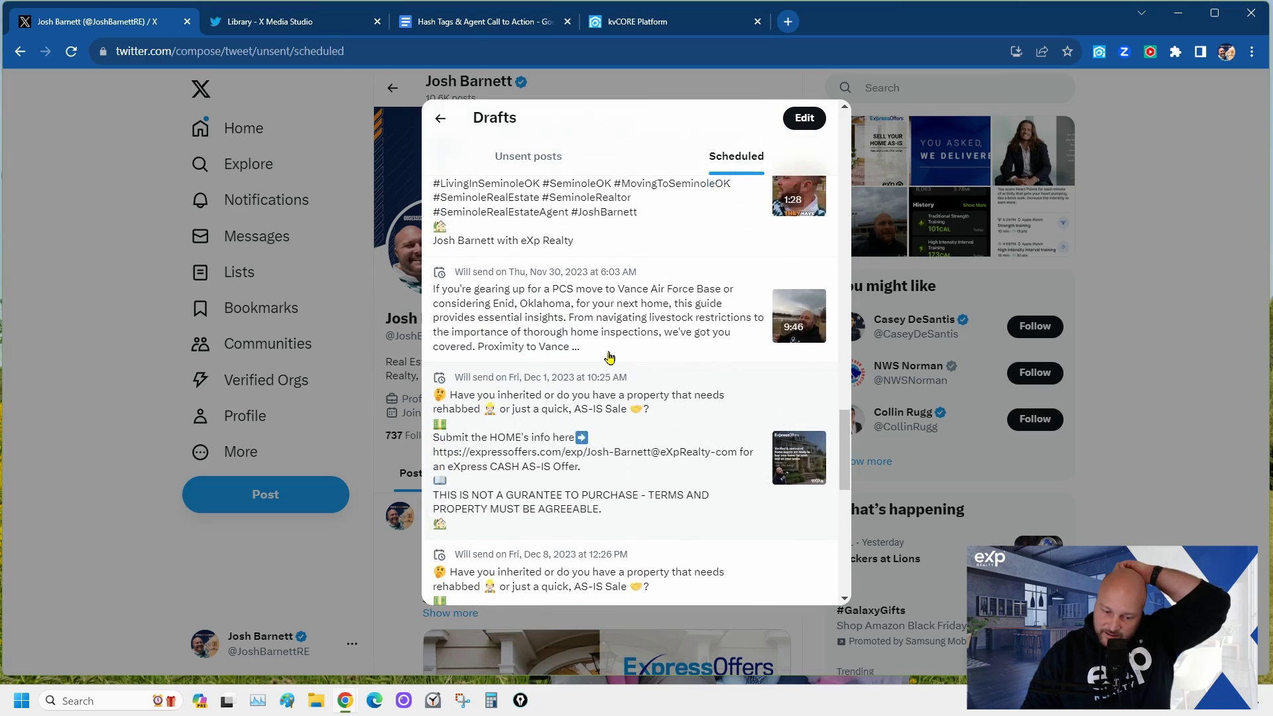
scroll(630, 330, "down", 1)
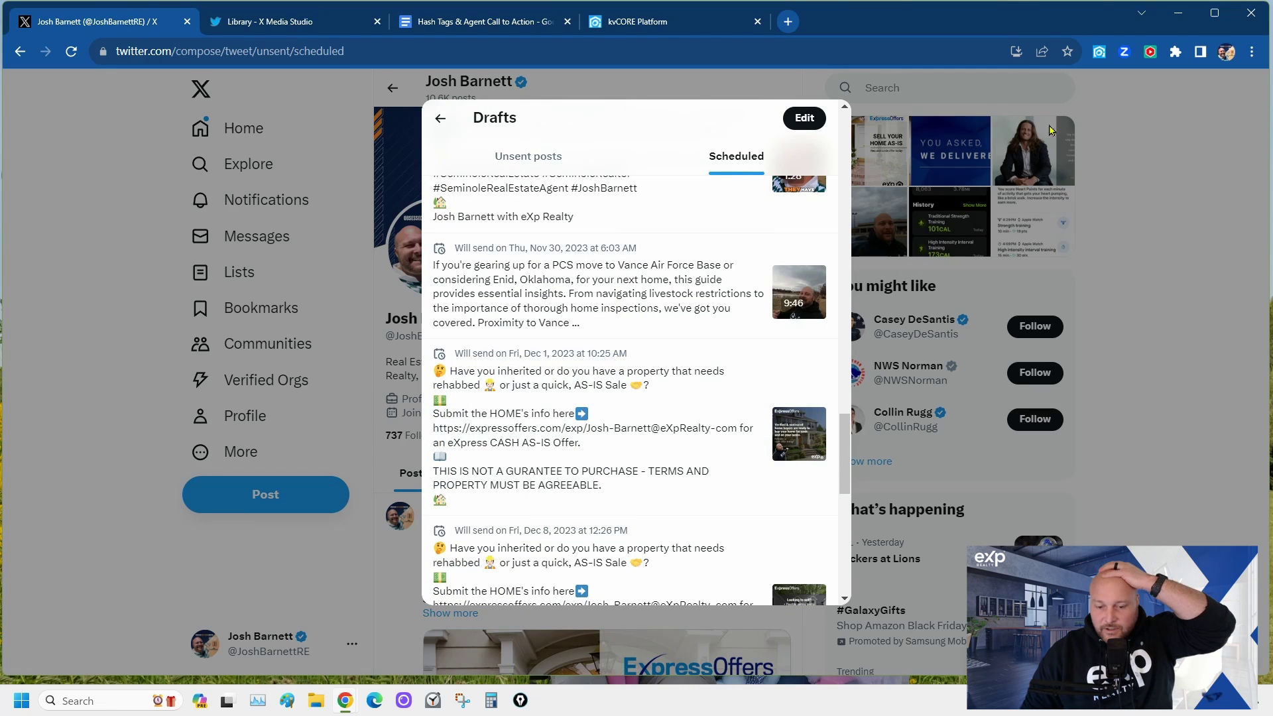
Step: Show the system calendar beside the scheduled posts and review the send dates from late November into December
key("super+n")
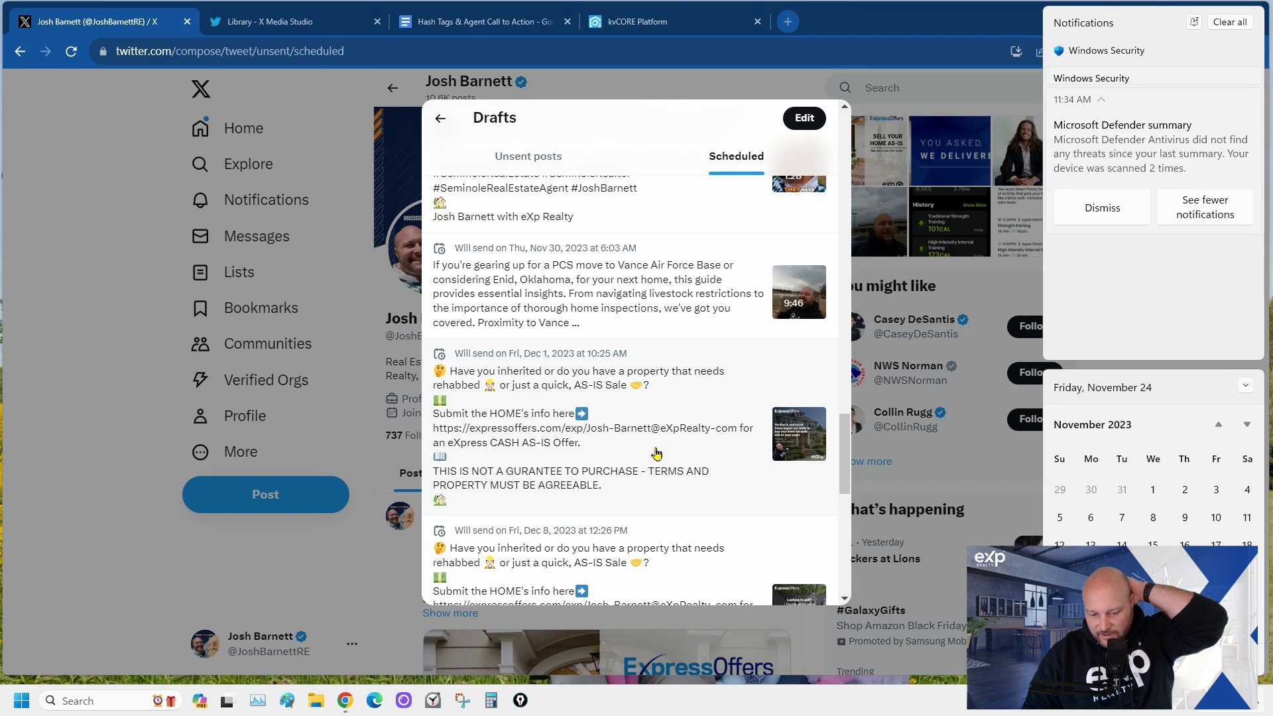
scroll(656, 453, "down", 2)
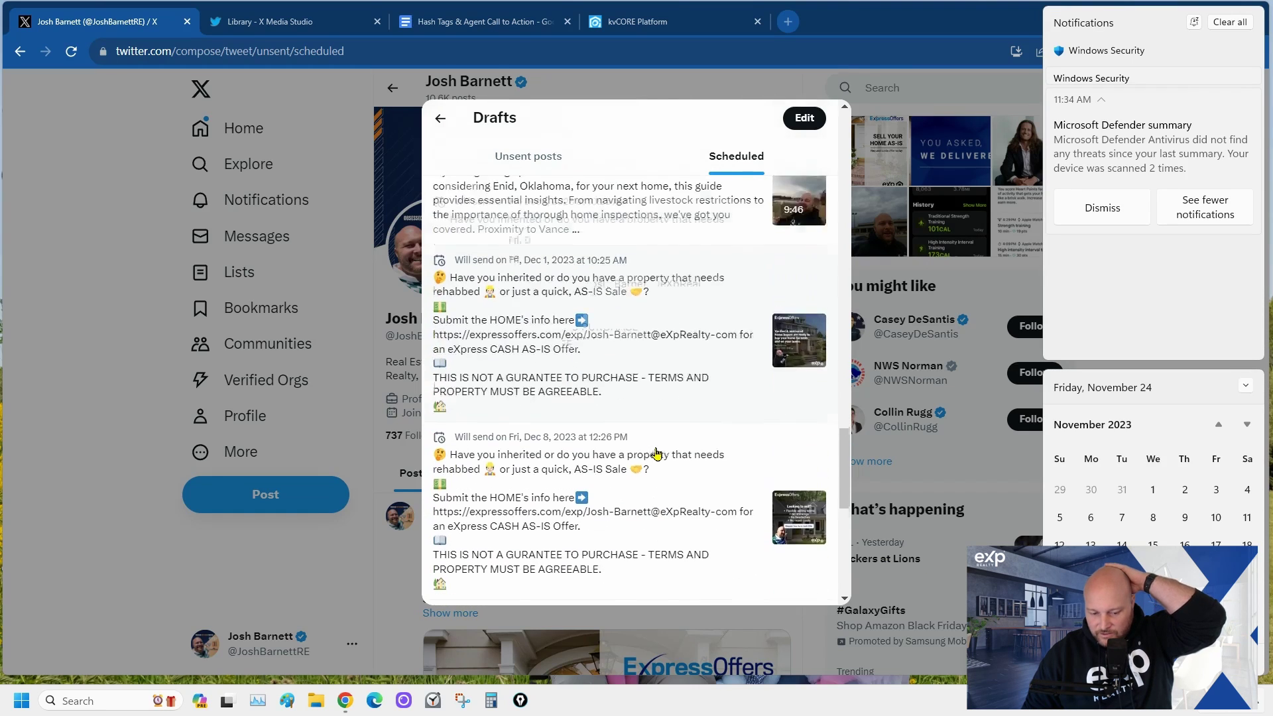
scroll(656, 453, "up", 1)
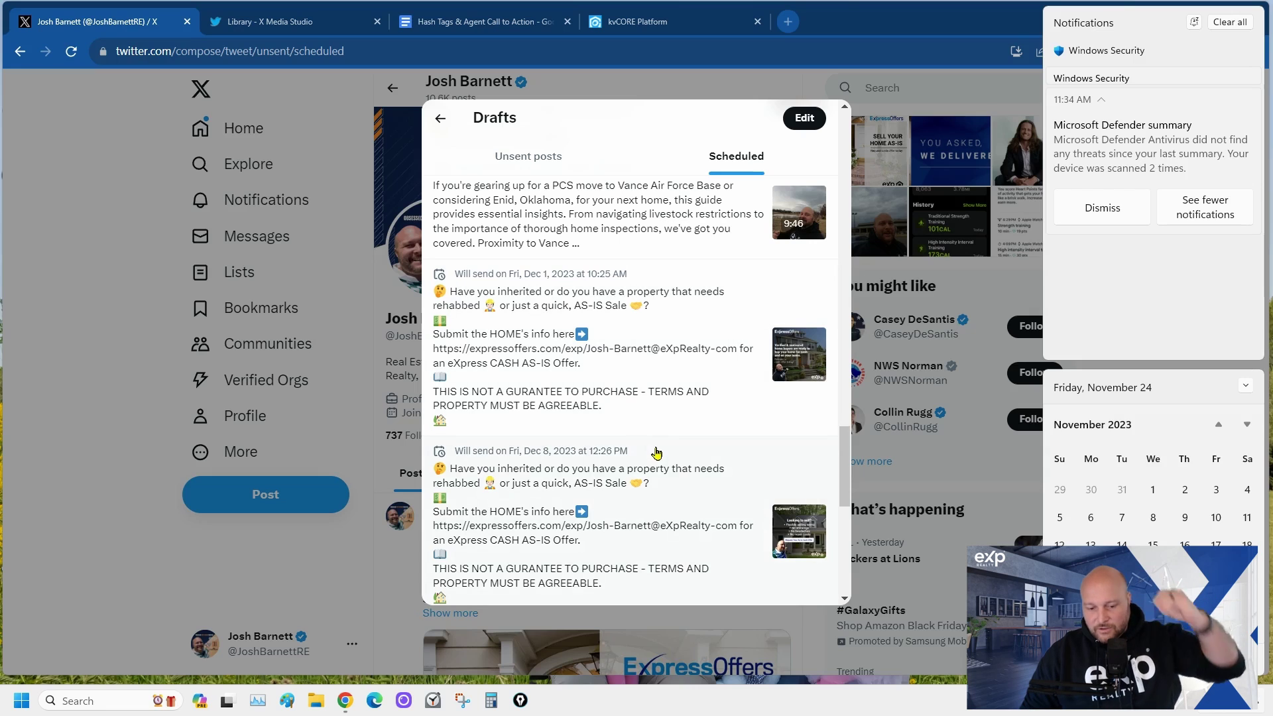
scroll(657, 444, "up", 4)
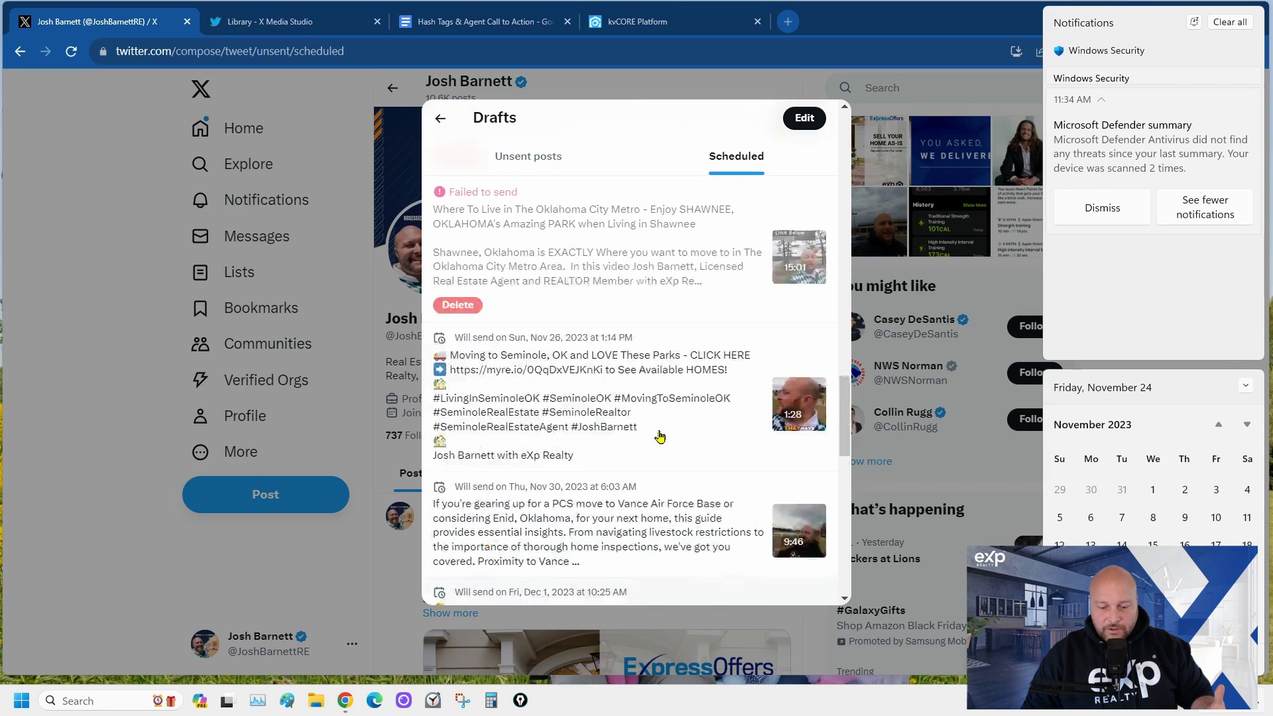
scroll(660, 436, "down", 2)
scroll(660, 436, "down", 4)
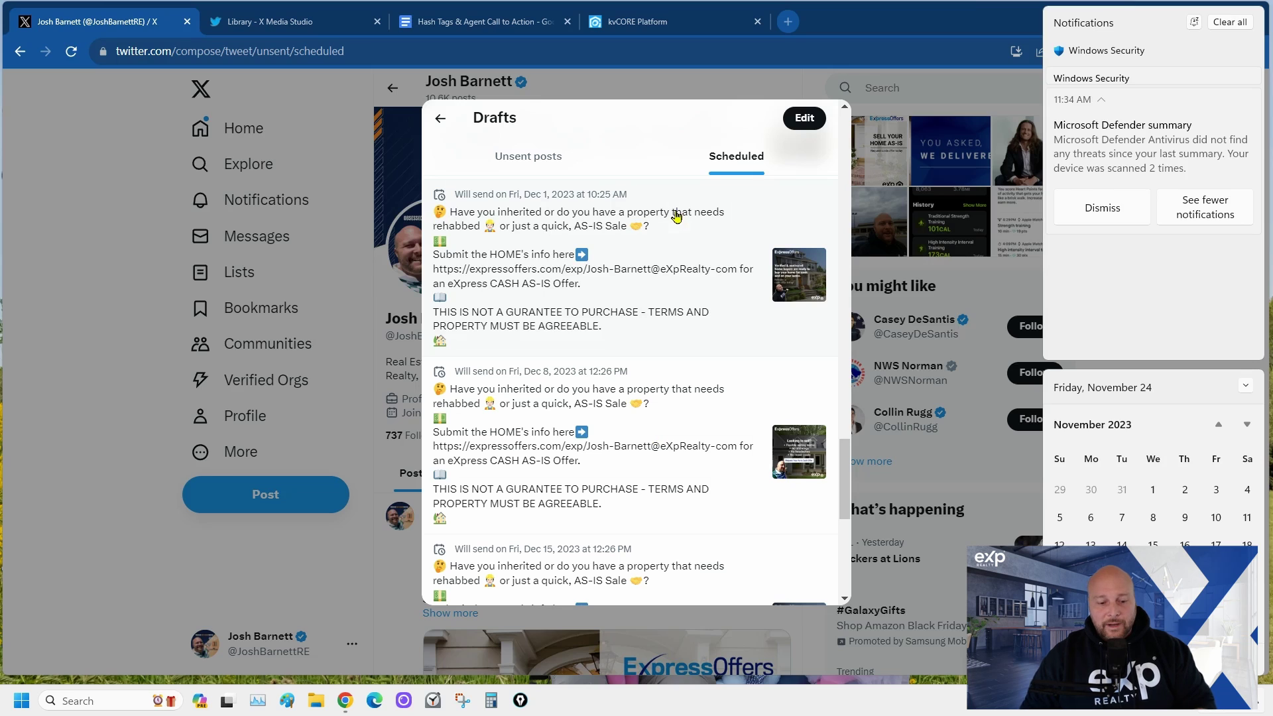
Step: Return to the Media Studio library, start a post for the "Discover the Thrills of Seminole" video, and paste in the copied text
left_click(325, 26)
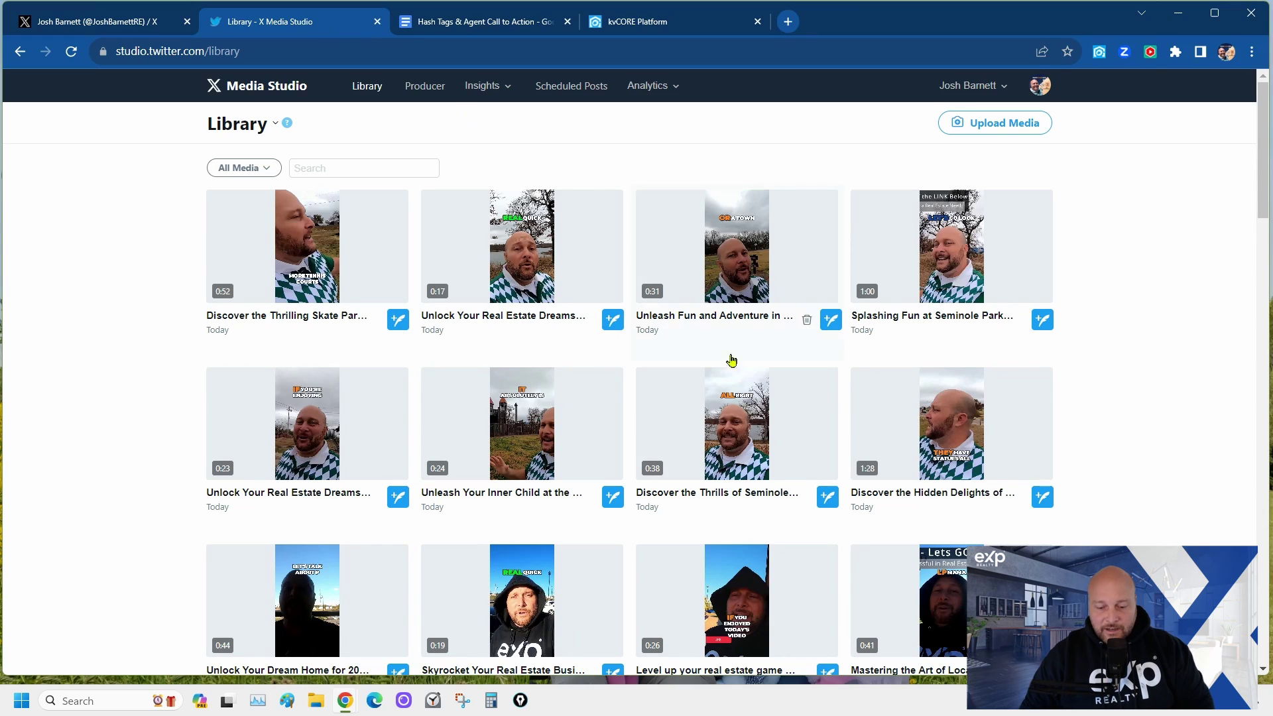
left_click(830, 497)
left_click(509, 209)
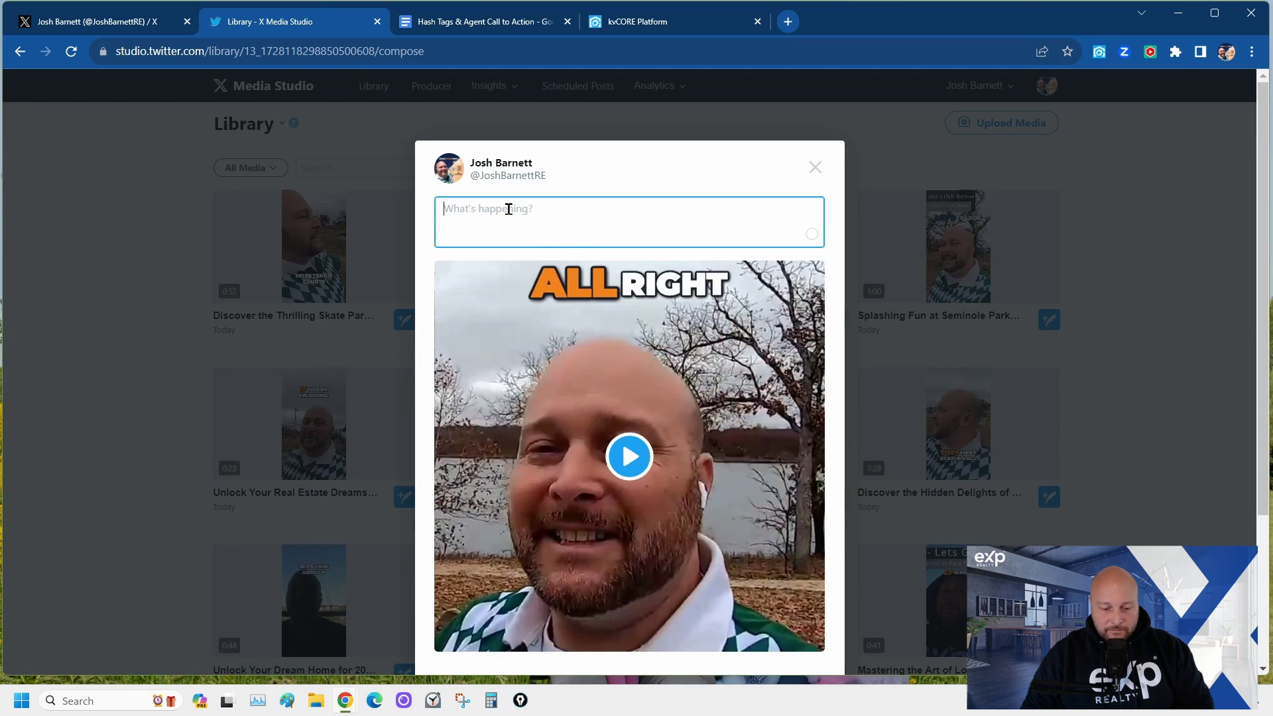
key("ctrl+v")
Step: Schedule the "Discover the Thrills of Seminole" video post for Nov 28, 2023 at 1:15 PM
scroll(818, 371, "down", 4)
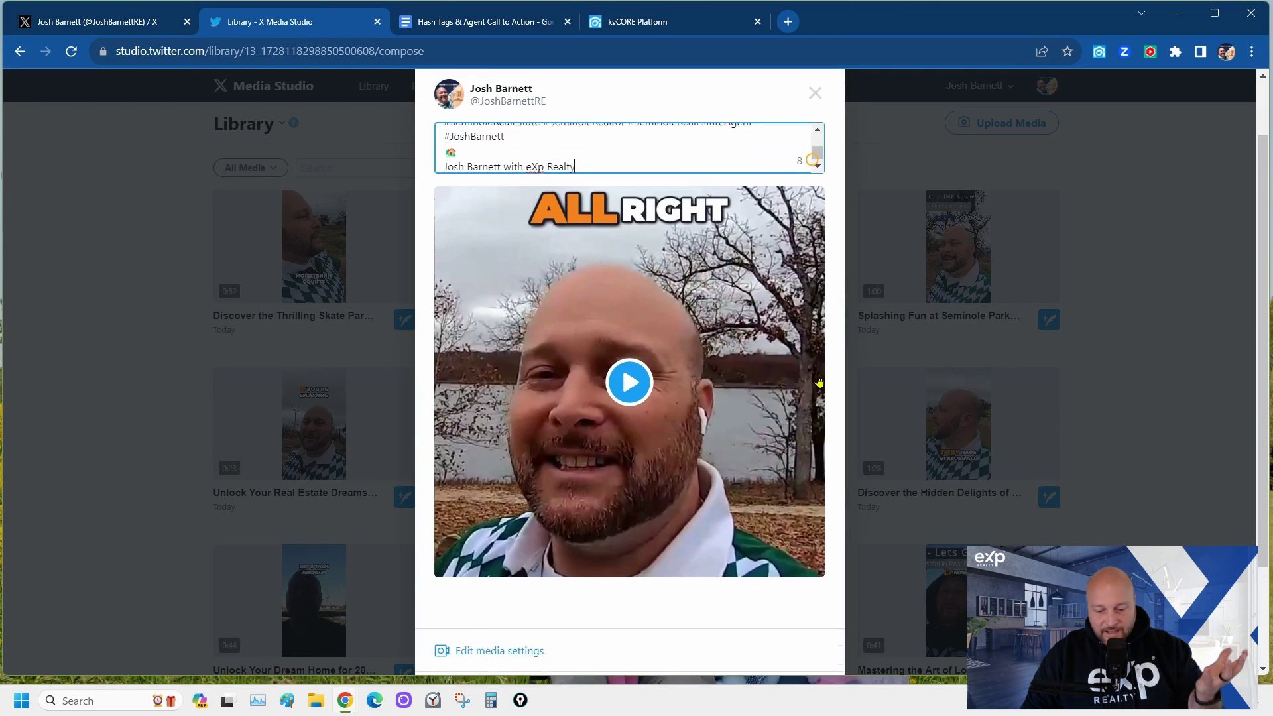
left_click(708, 569)
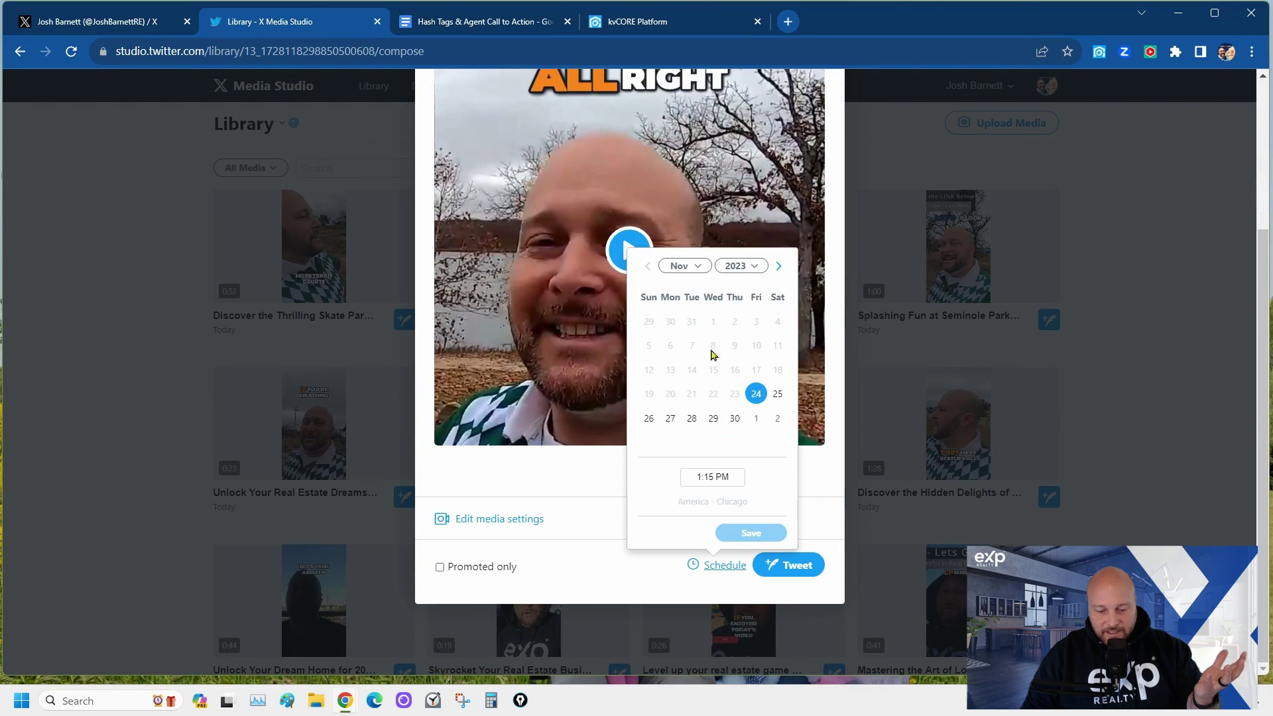
left_click(689, 422)
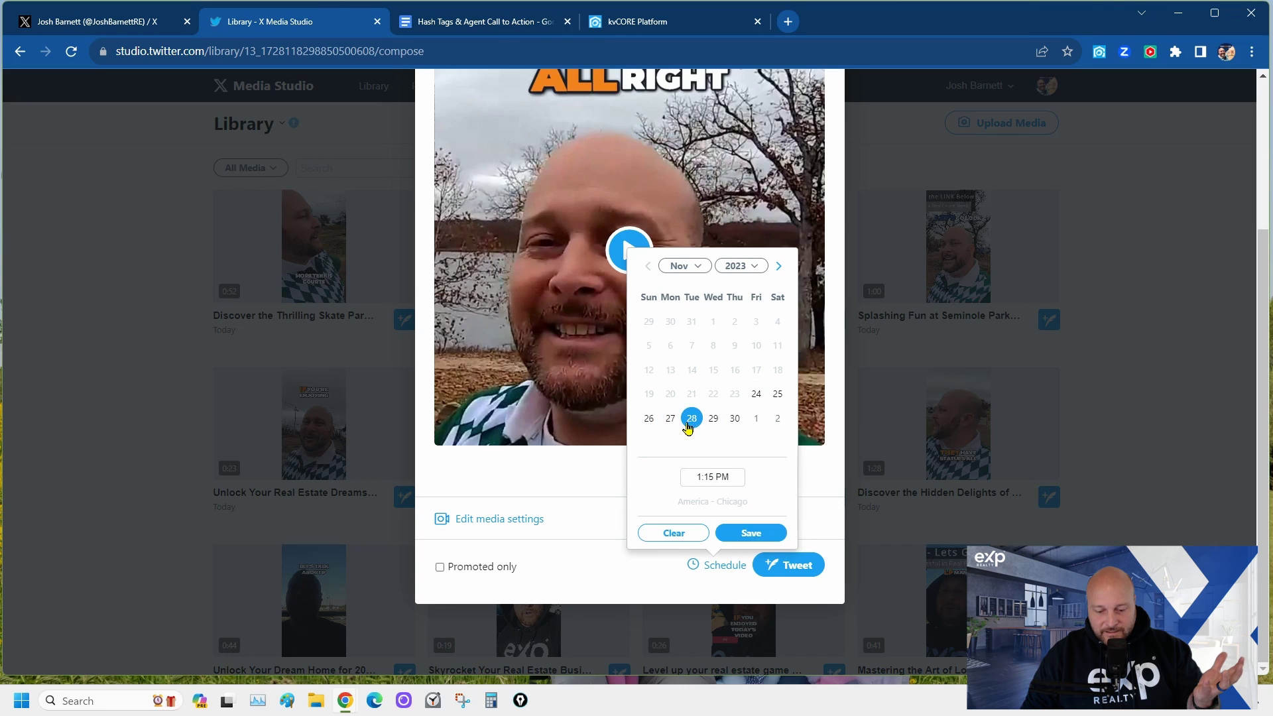
left_click(743, 539)
left_click(777, 563)
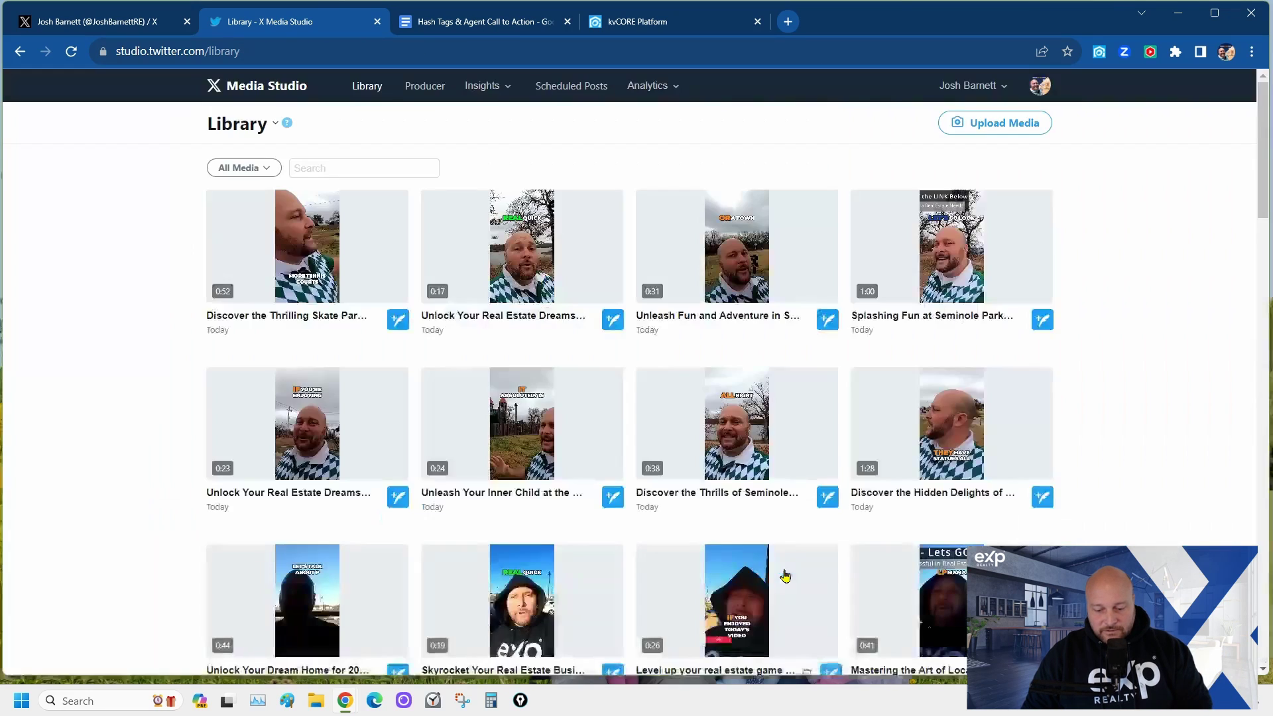
Step: Create a post for the "Unleash Your Inner Child" video with the copied text and schedule it for Nov 30 at 1:15 PM
left_click(614, 496)
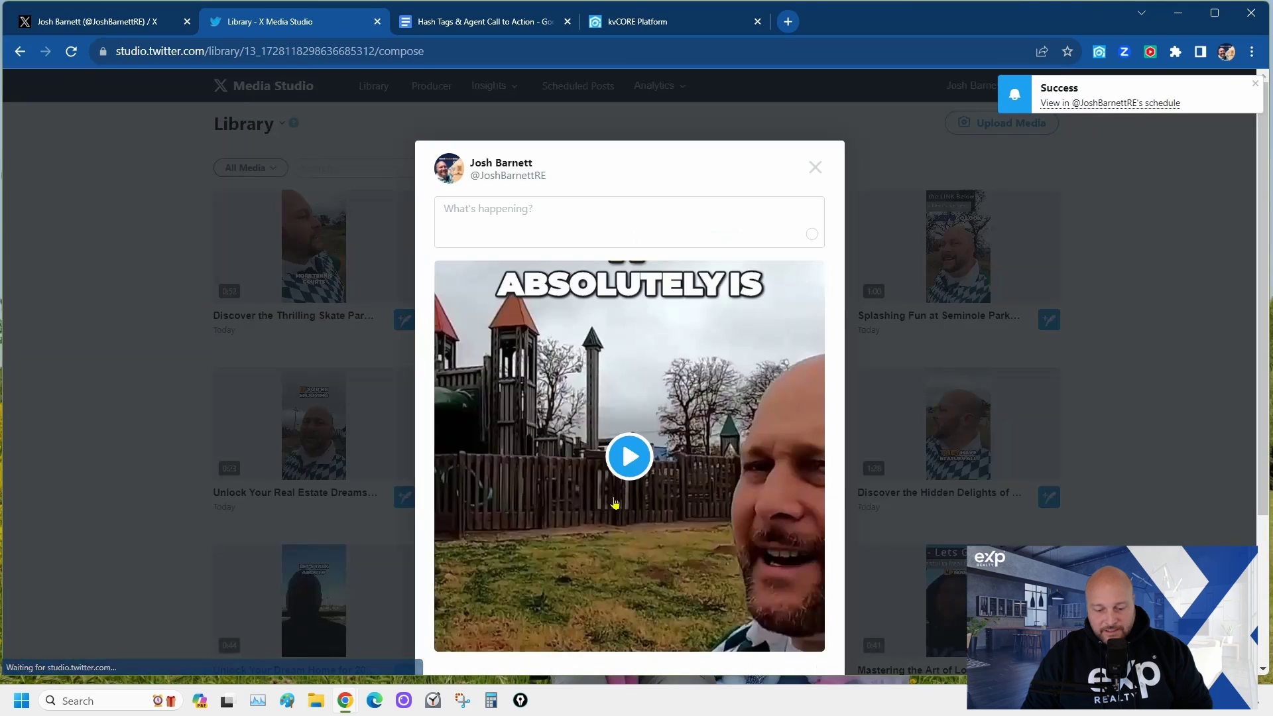
left_click(585, 219)
key("ctrl+v")
scroll(732, 305, "down", 3)
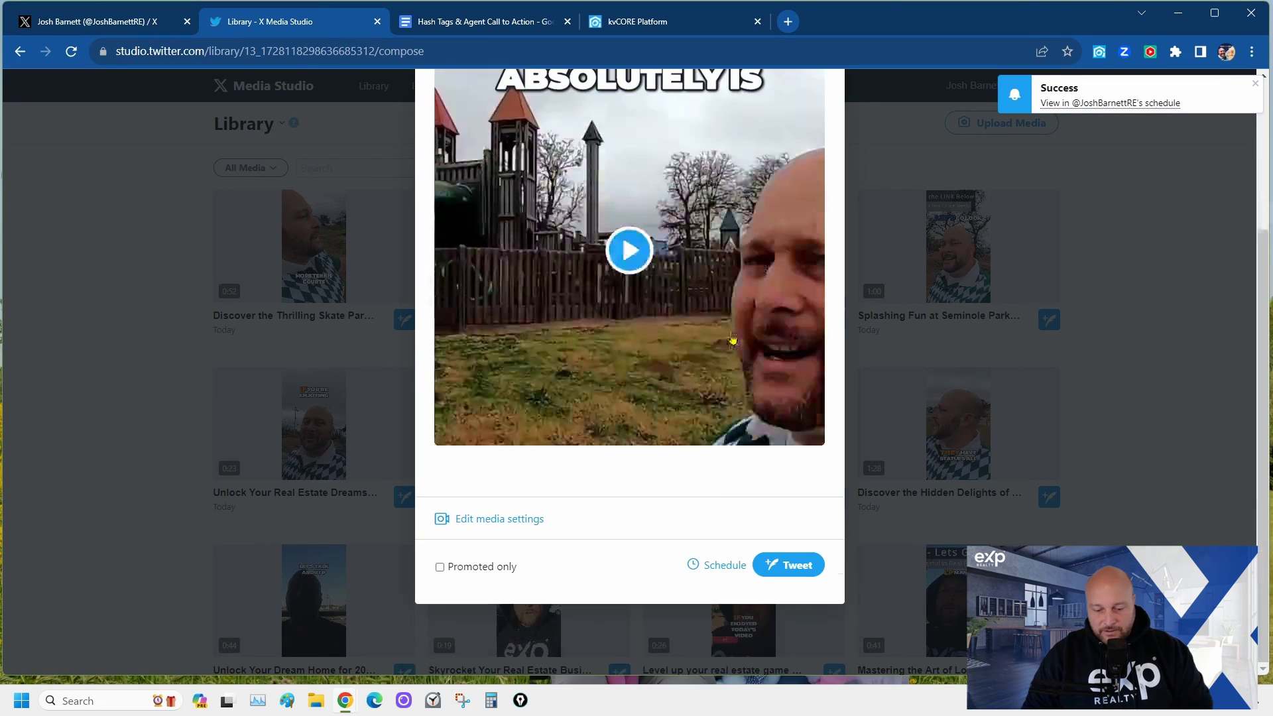
left_click(718, 565)
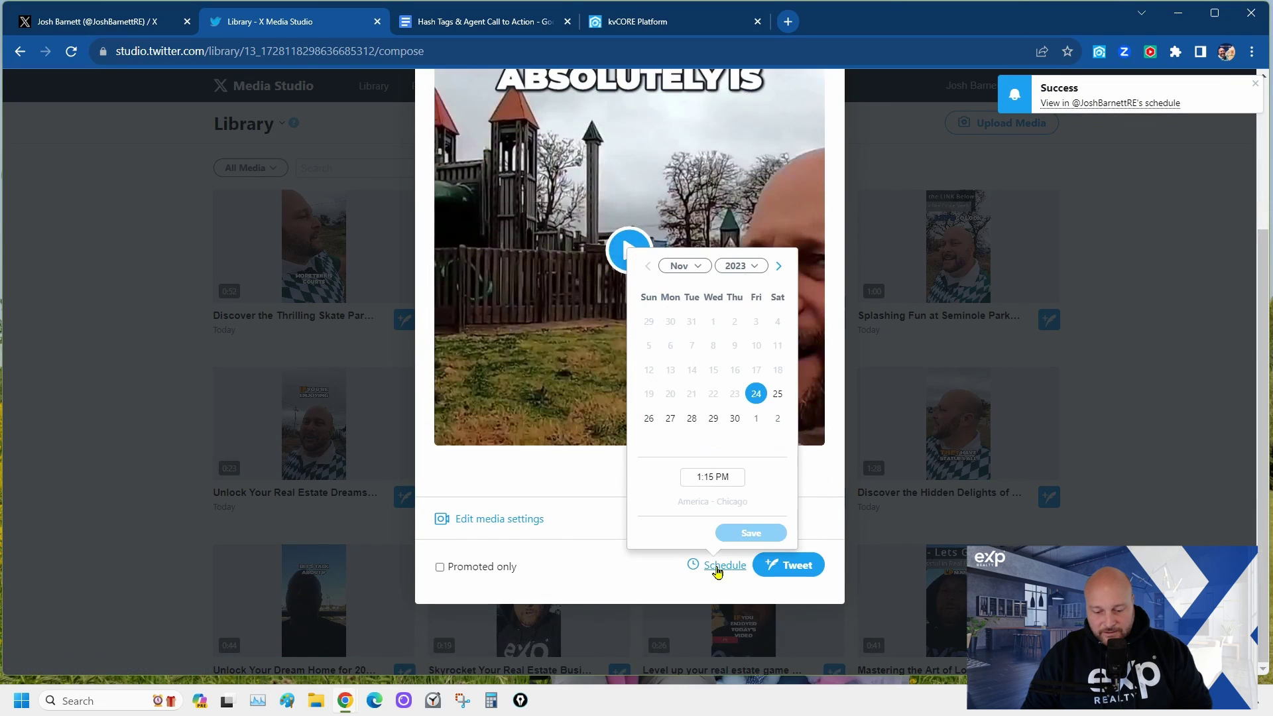
left_click(735, 418)
left_click(761, 538)
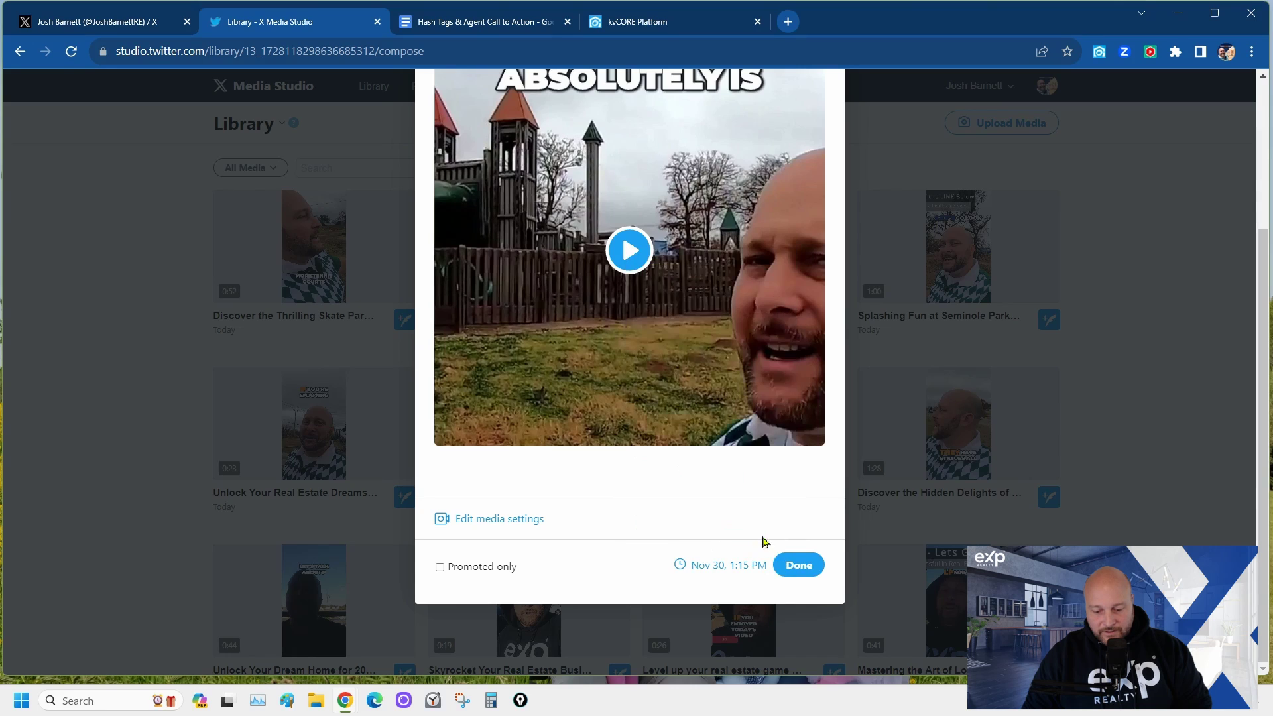
left_click(793, 567)
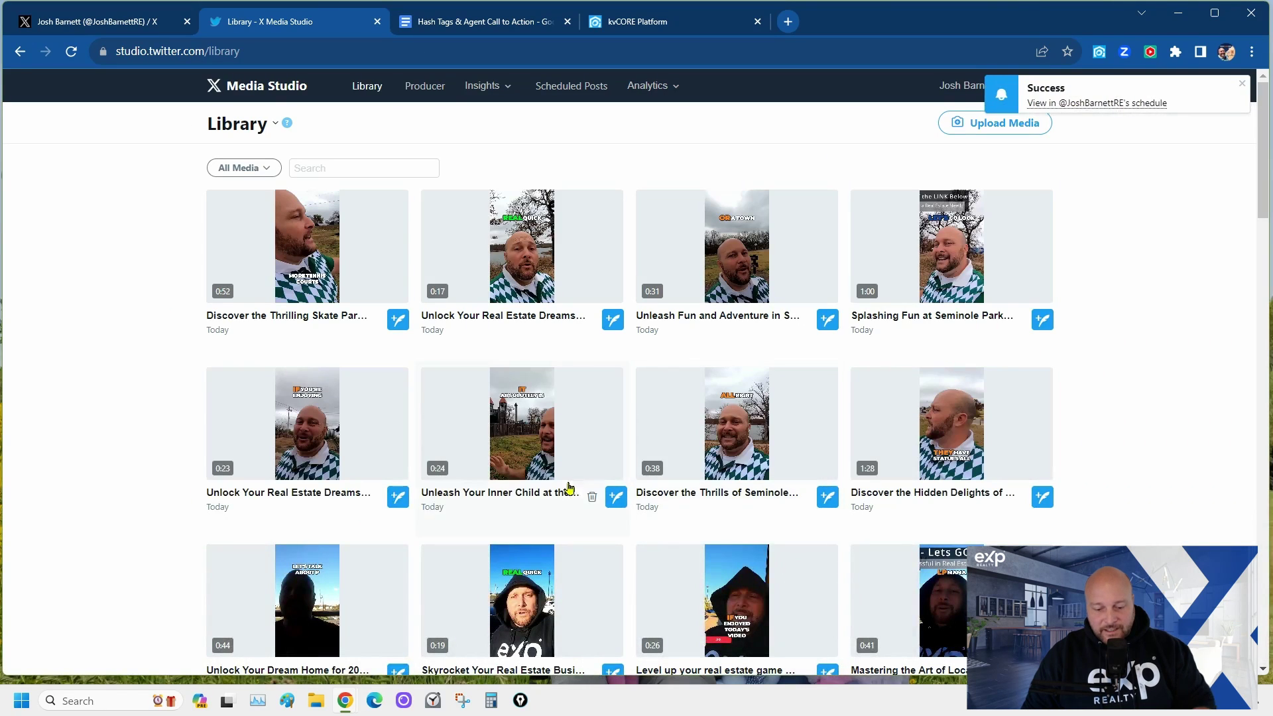
Step: Create a post for the 0:23 "Unlock Your Real Estate Dreams" video with the copied text and schedule it for Dec 3 at 1:15 PM
left_click(400, 498)
left_click(551, 210)
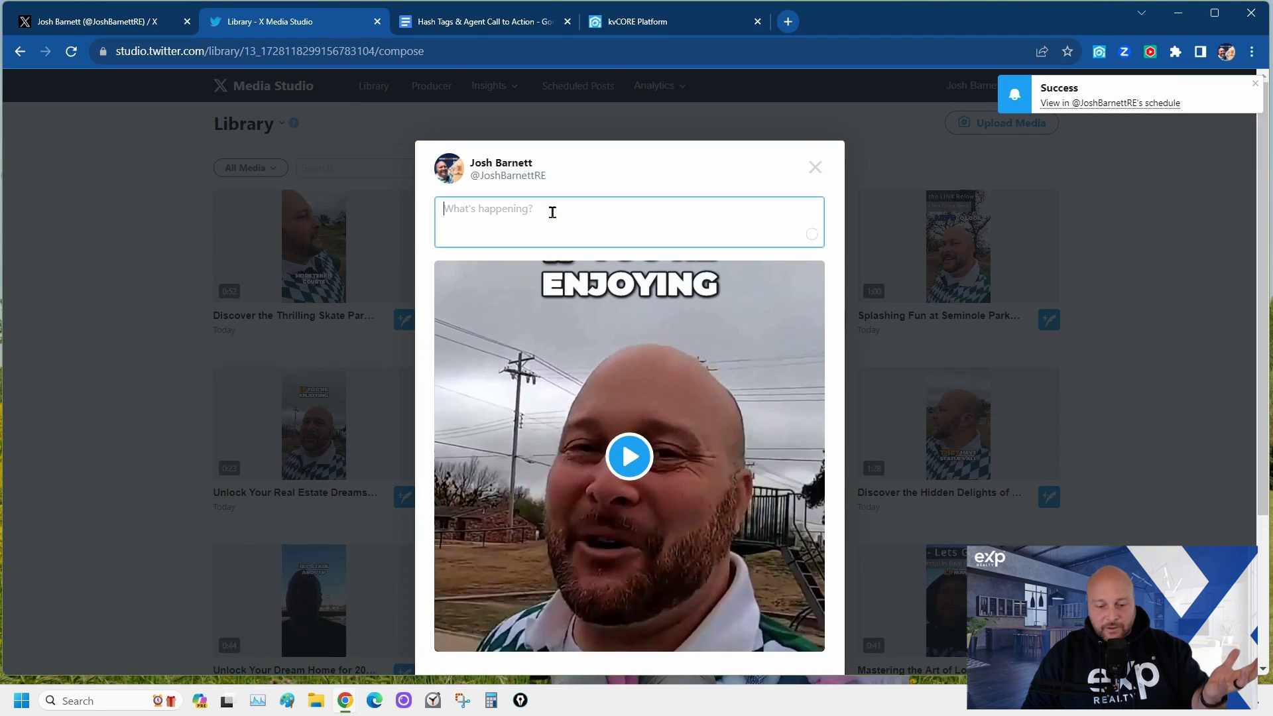
key("ctrl+v")
scroll(711, 431, "down", 3)
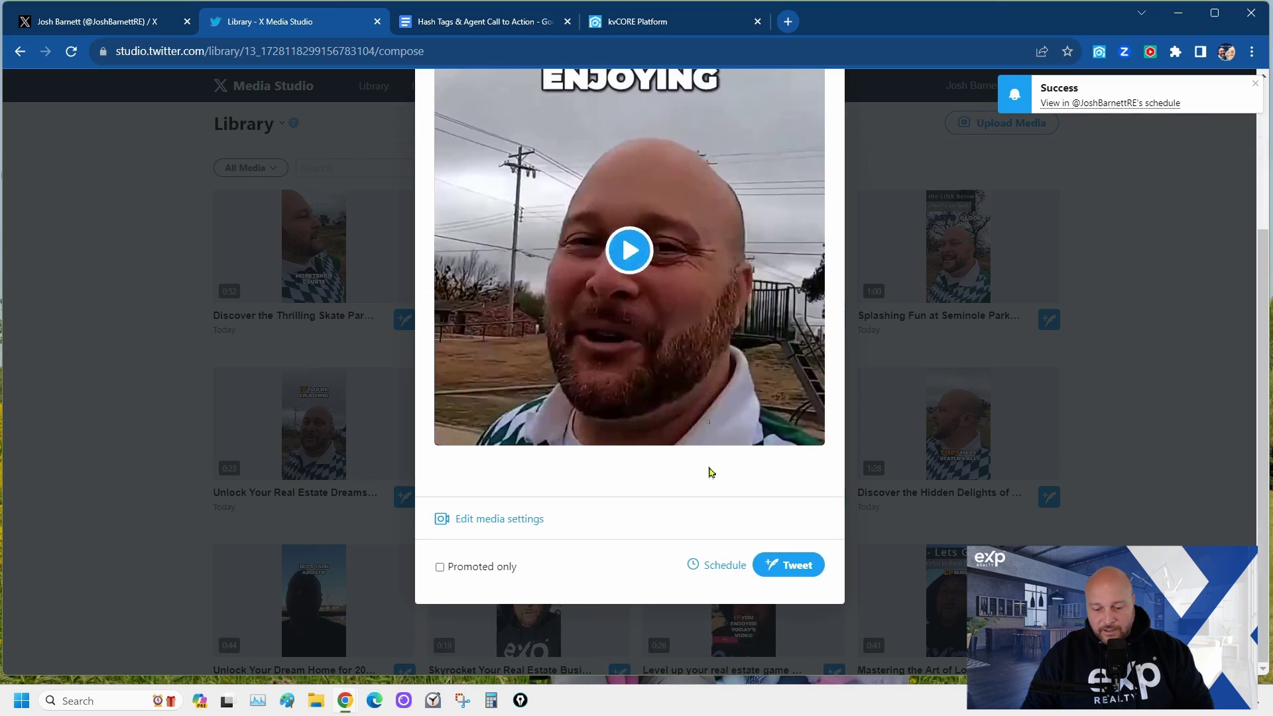
left_click(718, 567)
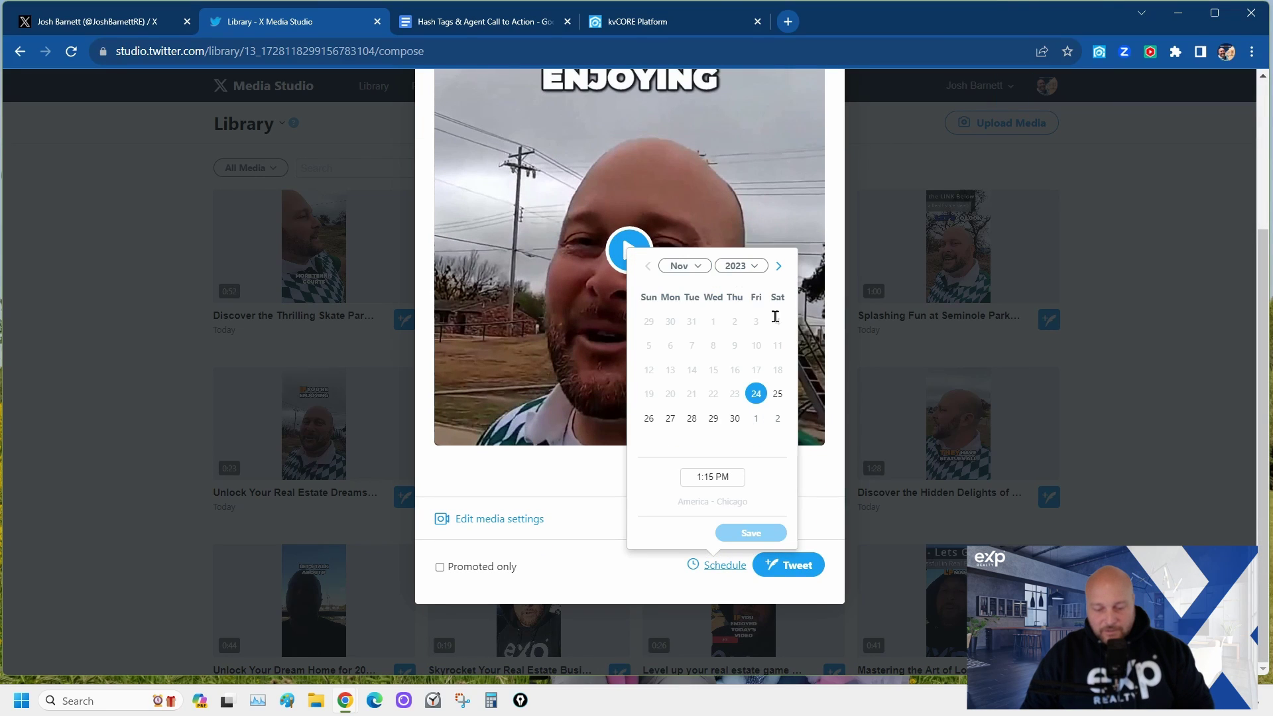
left_click(779, 266)
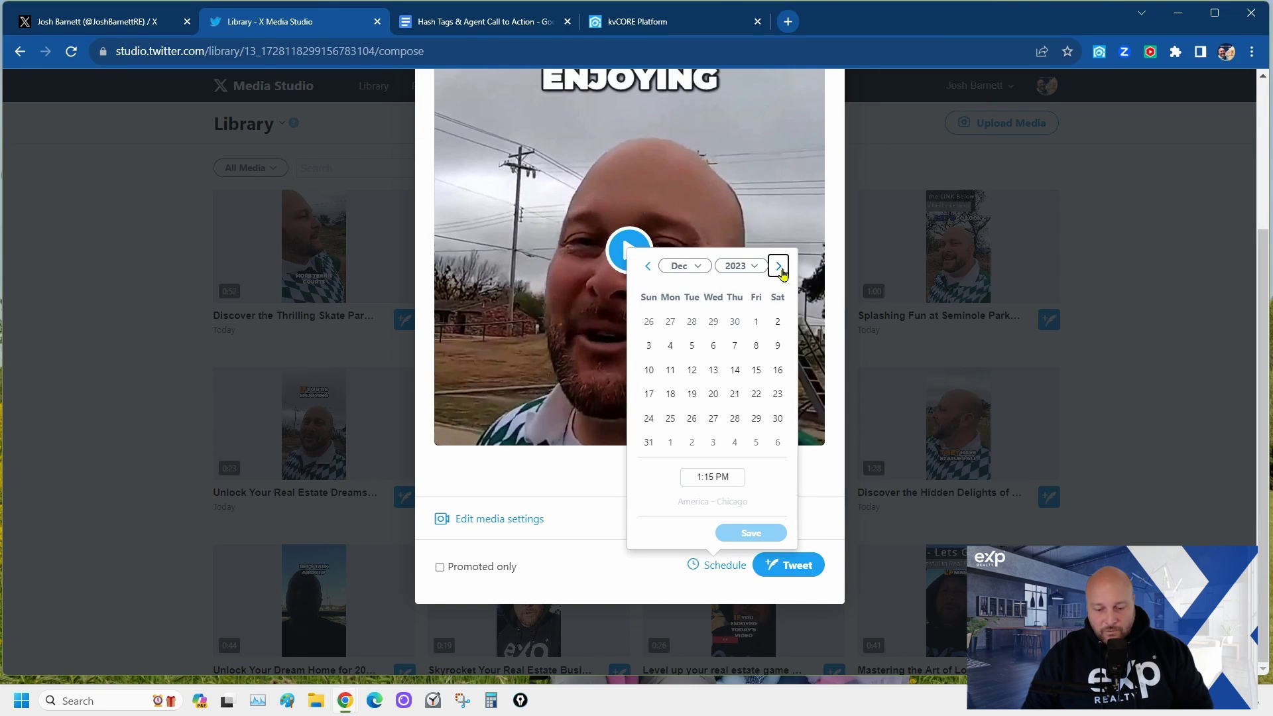
left_click(648, 351)
left_click(748, 532)
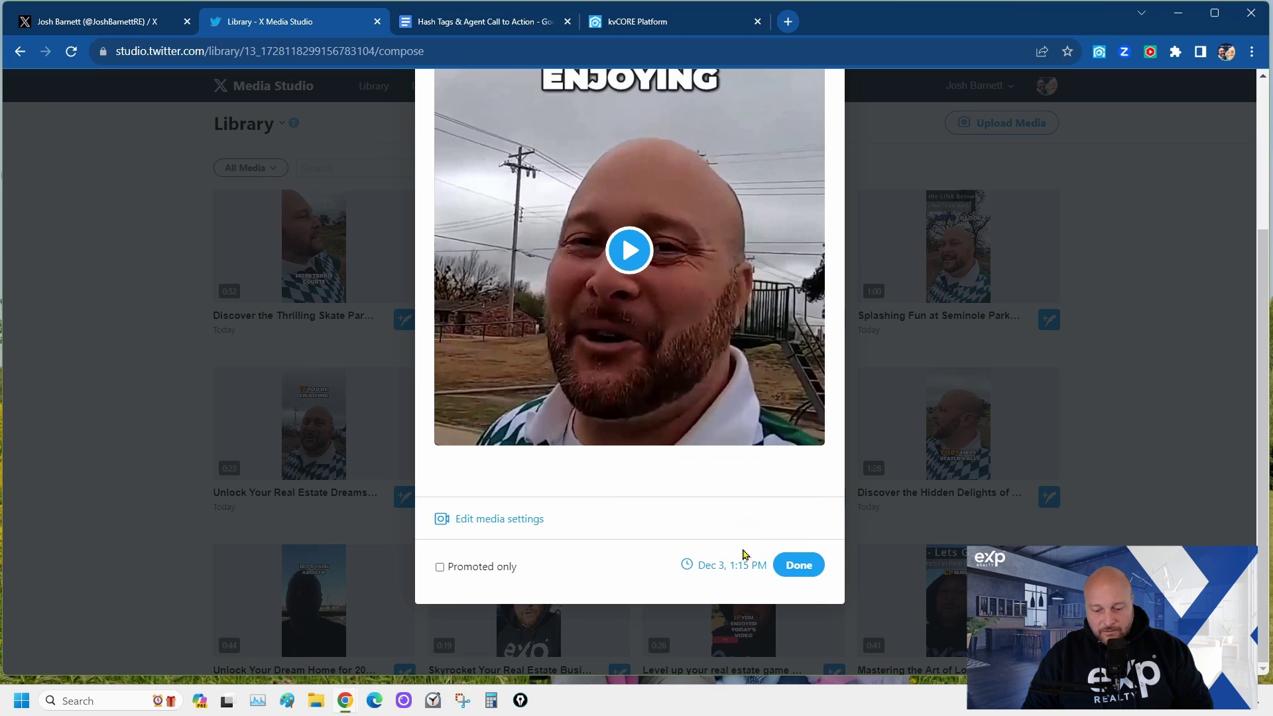
left_click(798, 565)
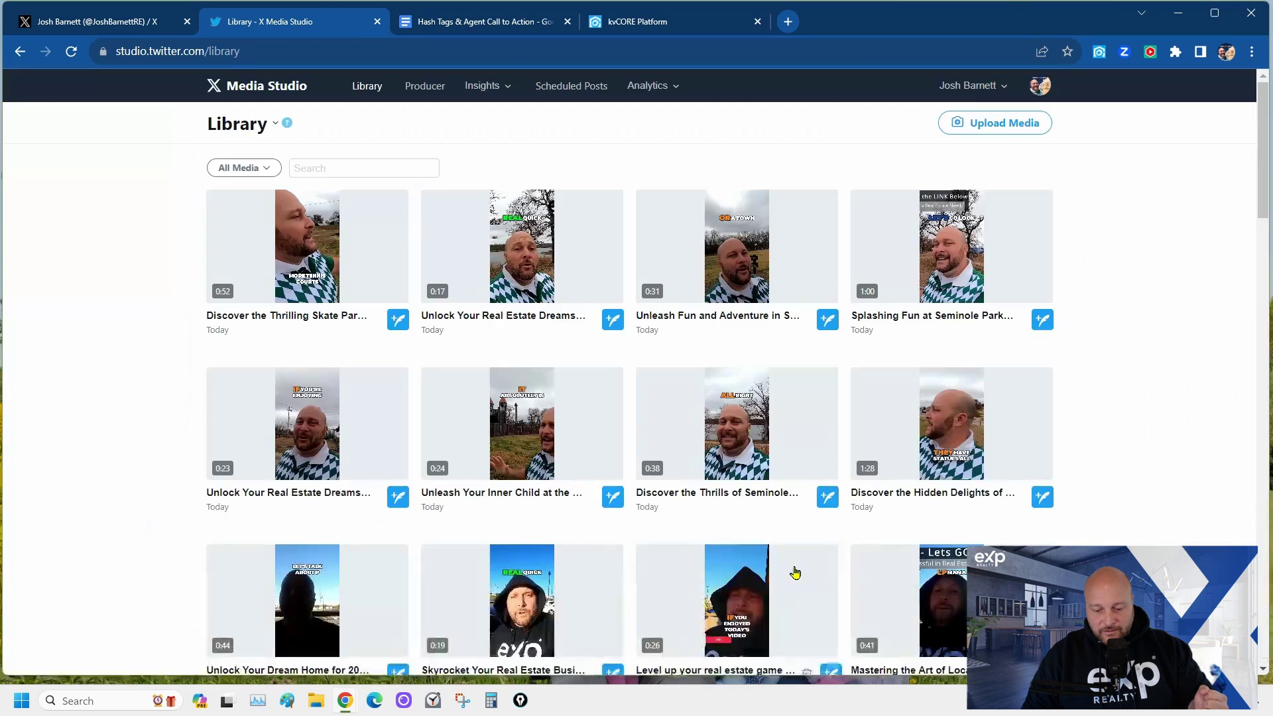
Step: Create a post for the "Splashing Fun at Seminole Park" video with the copied text and schedule it for Dec 5 at 1:16 PM
left_click(1043, 320)
left_click(619, 223)
key("ctrl+v")
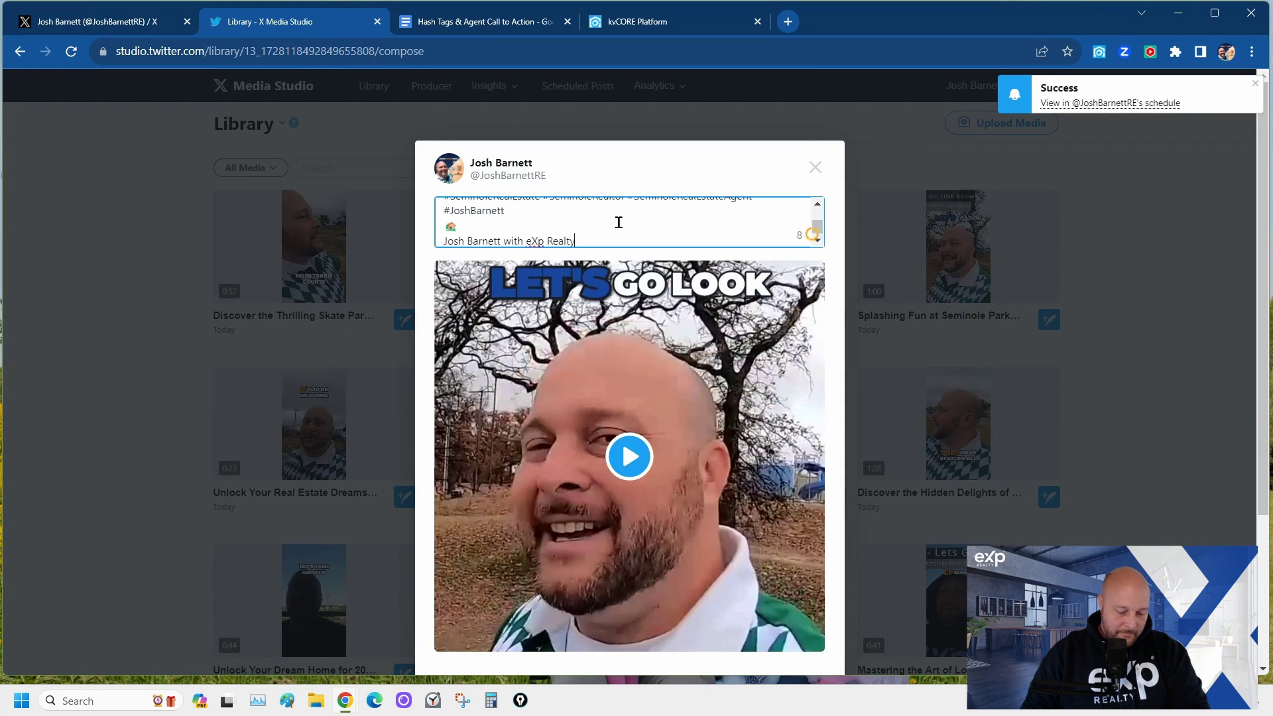
scroll(783, 464, "down", 3)
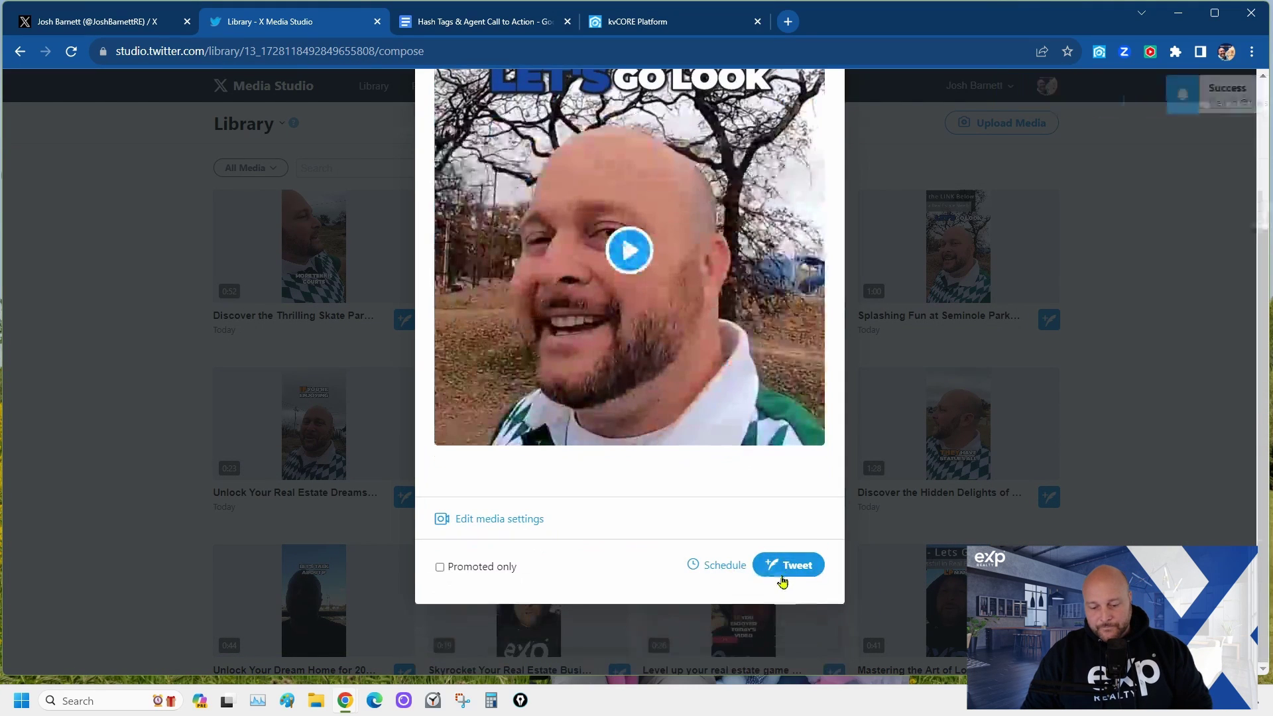
left_click(725, 565)
left_click(778, 266)
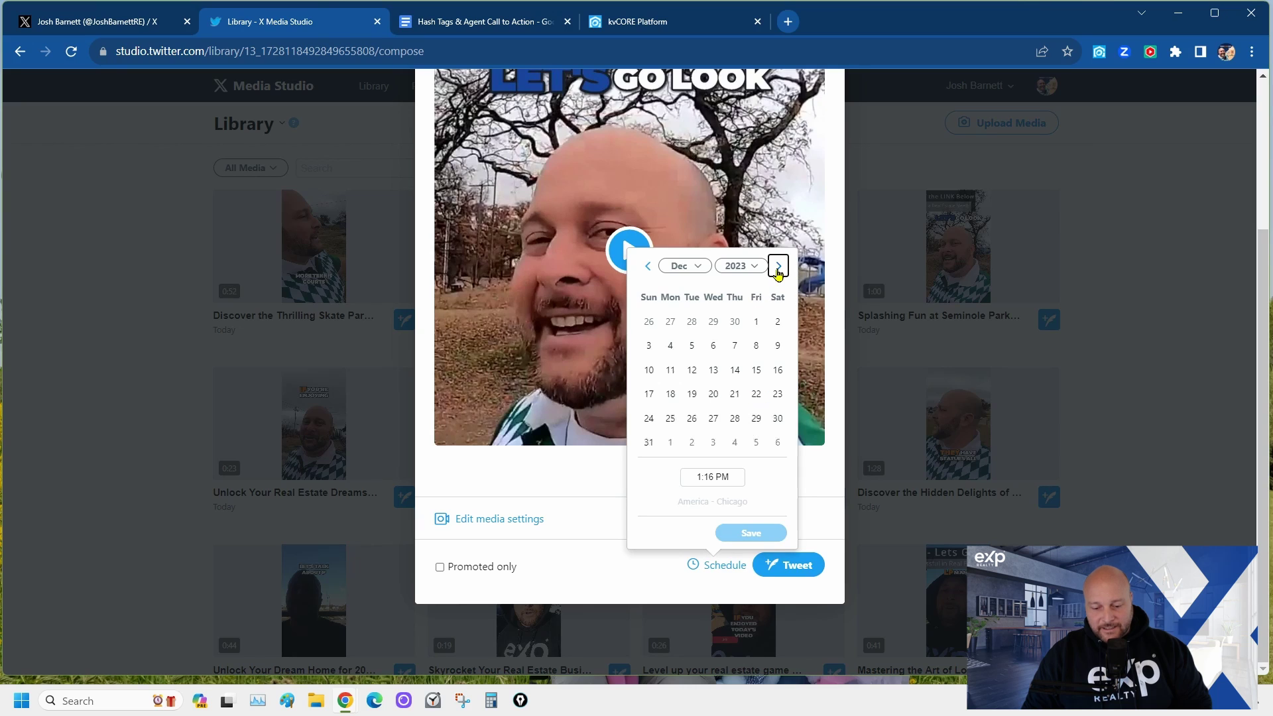
left_click(691, 345)
left_click(751, 534)
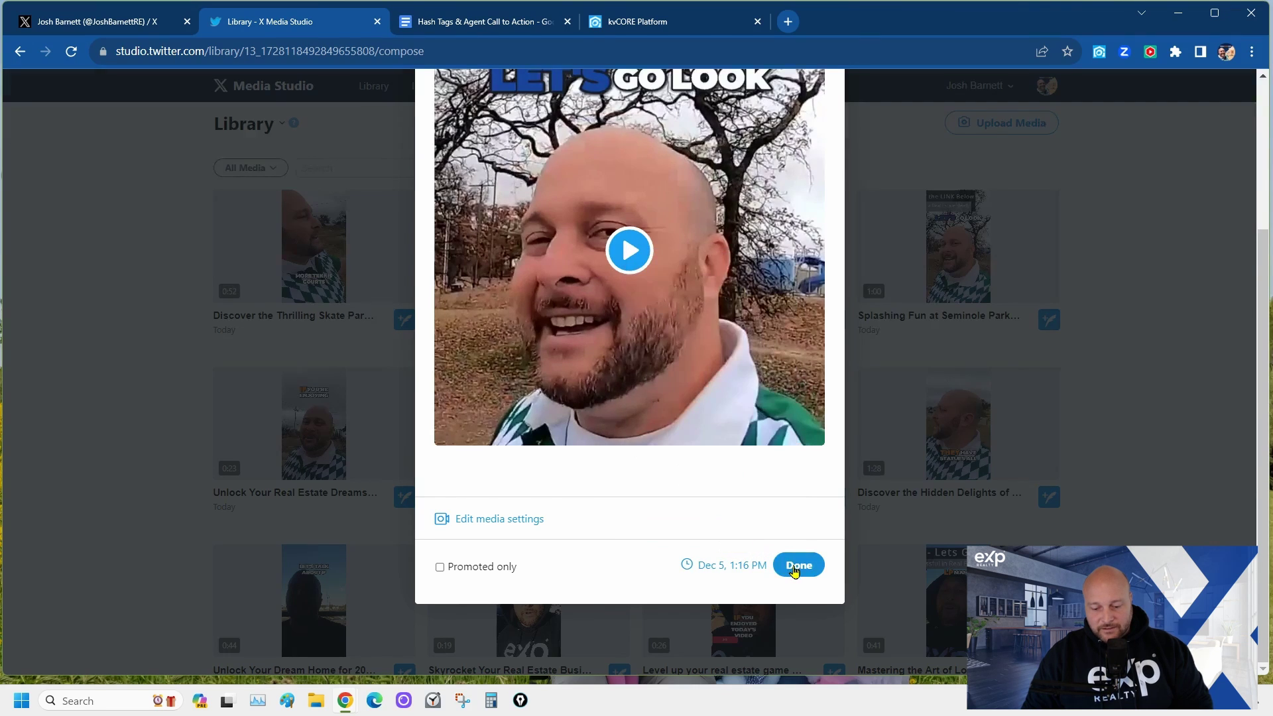
left_click(788, 565)
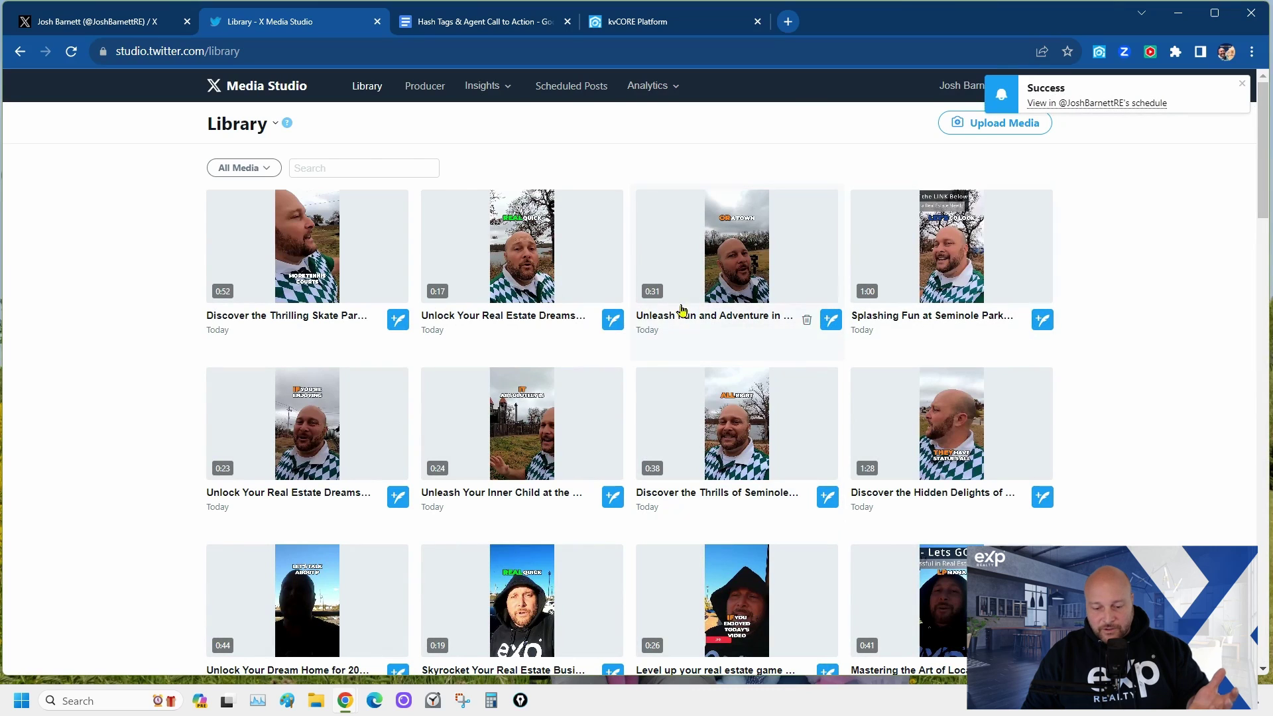
Step: Create a post for the "Unleash Fun and Adventure" video with the copied text and schedule it for Dec 6 at 1:16 PM
left_click(829, 321)
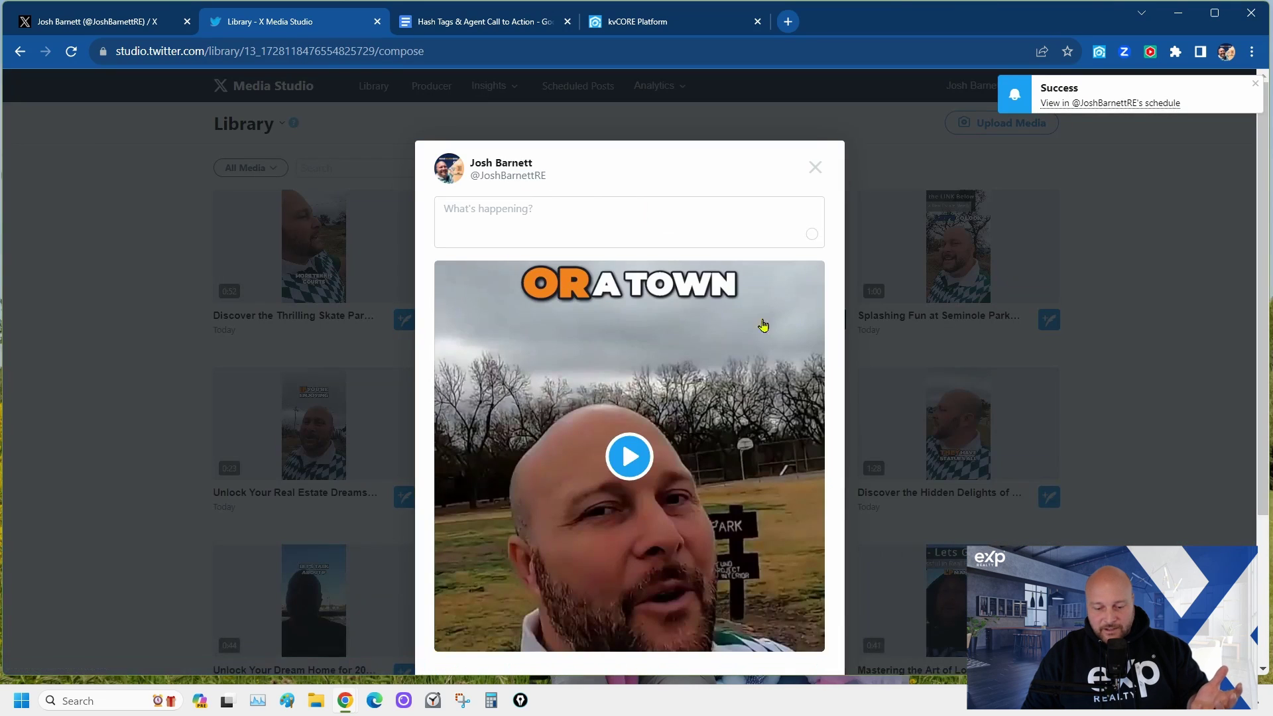
left_click(605, 218)
key("ctrl+v")
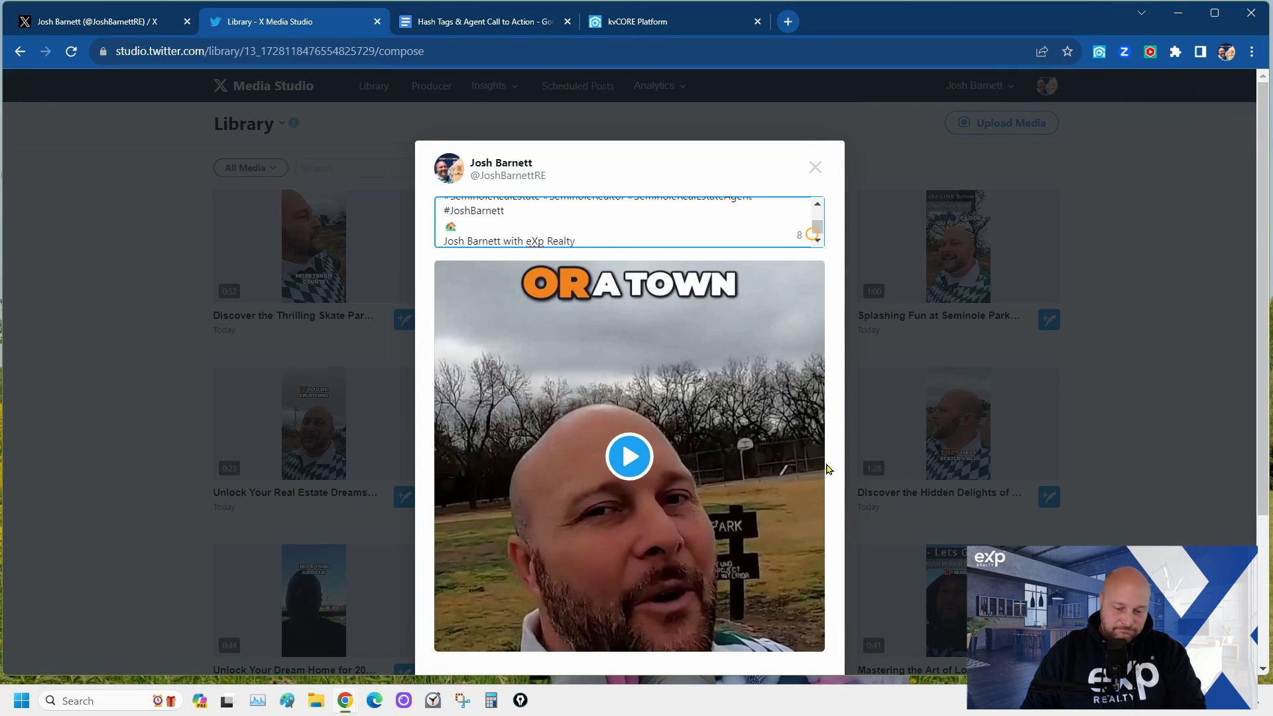
scroll(802, 478, "down", 3)
left_click(729, 566)
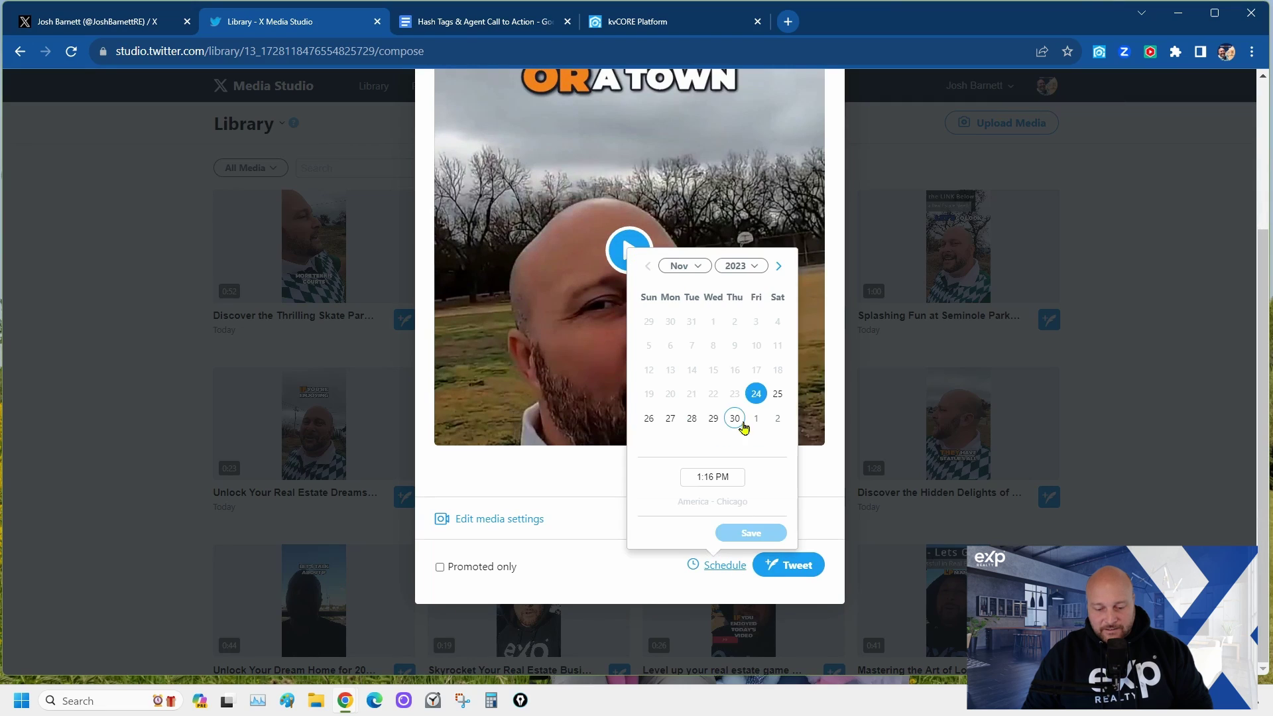
left_click(779, 266)
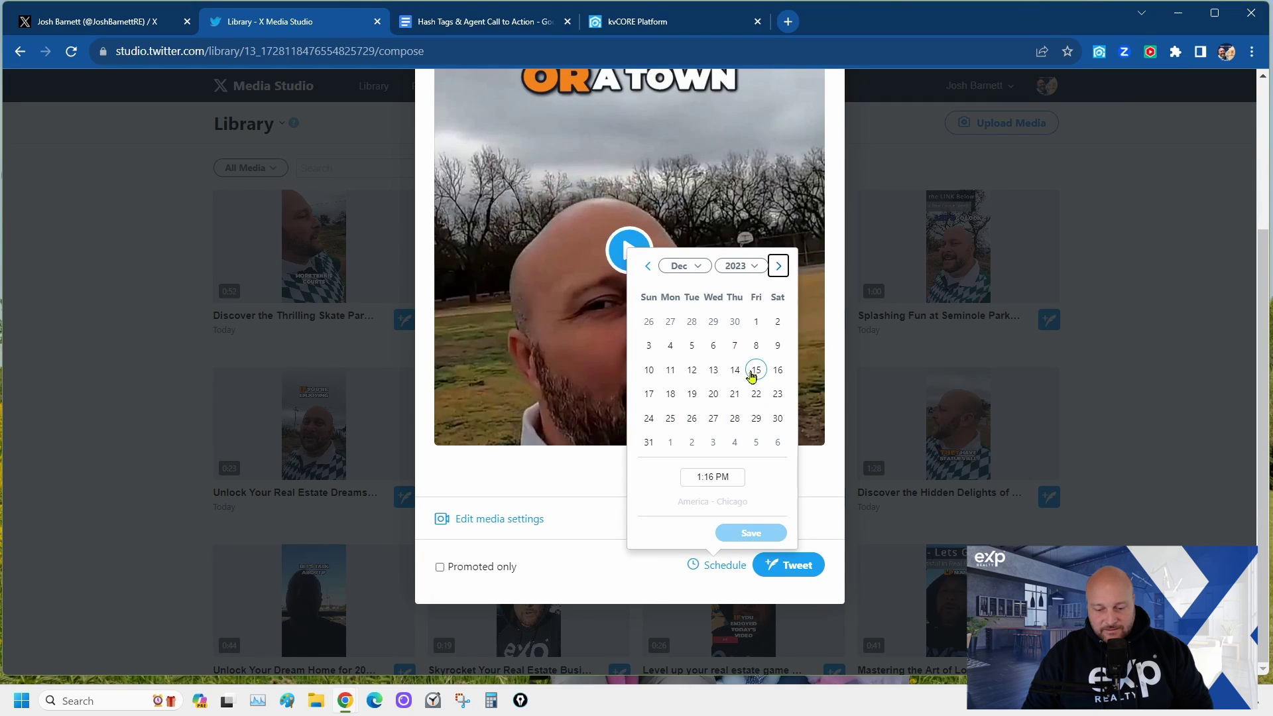
left_click(712, 345)
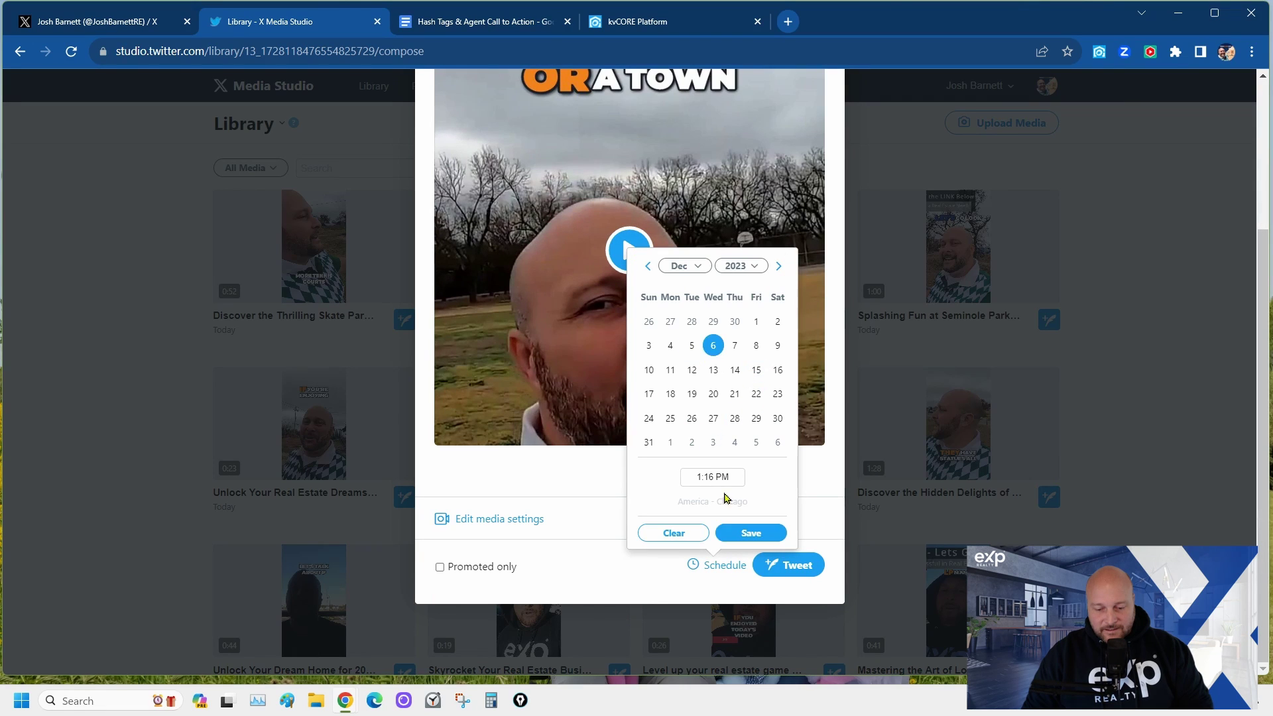
left_click(747, 543)
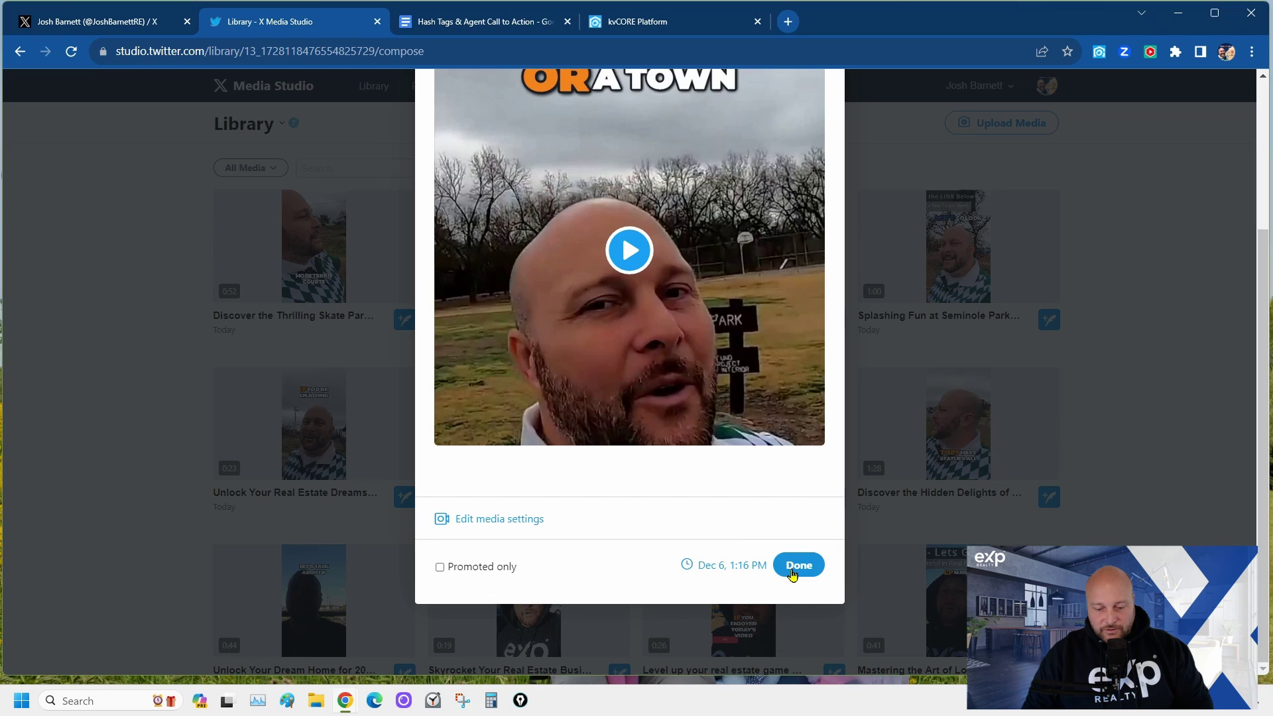
left_click(793, 567)
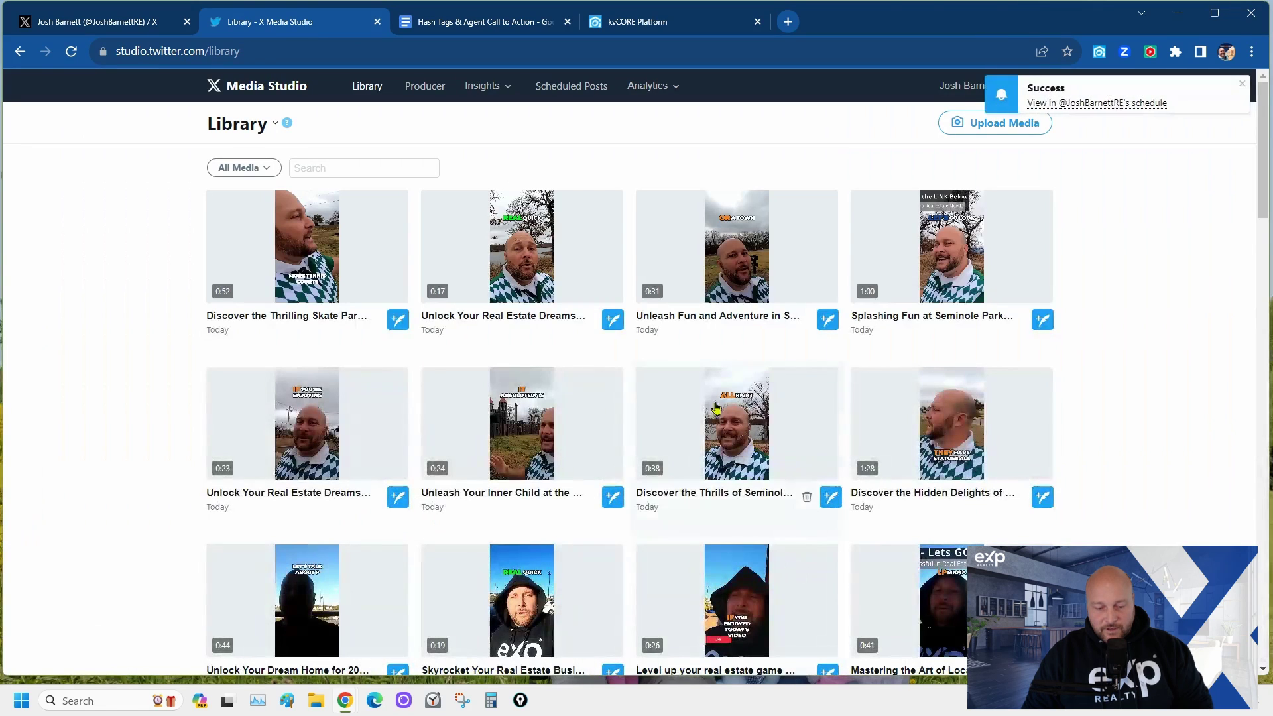
Step: Create a post for the 0:17 "Unlock Your Real Estate Dreams" video with the copied text and schedule it for Dec 10 at 1:16 PM
left_click(613, 319)
key("ctrl+v")
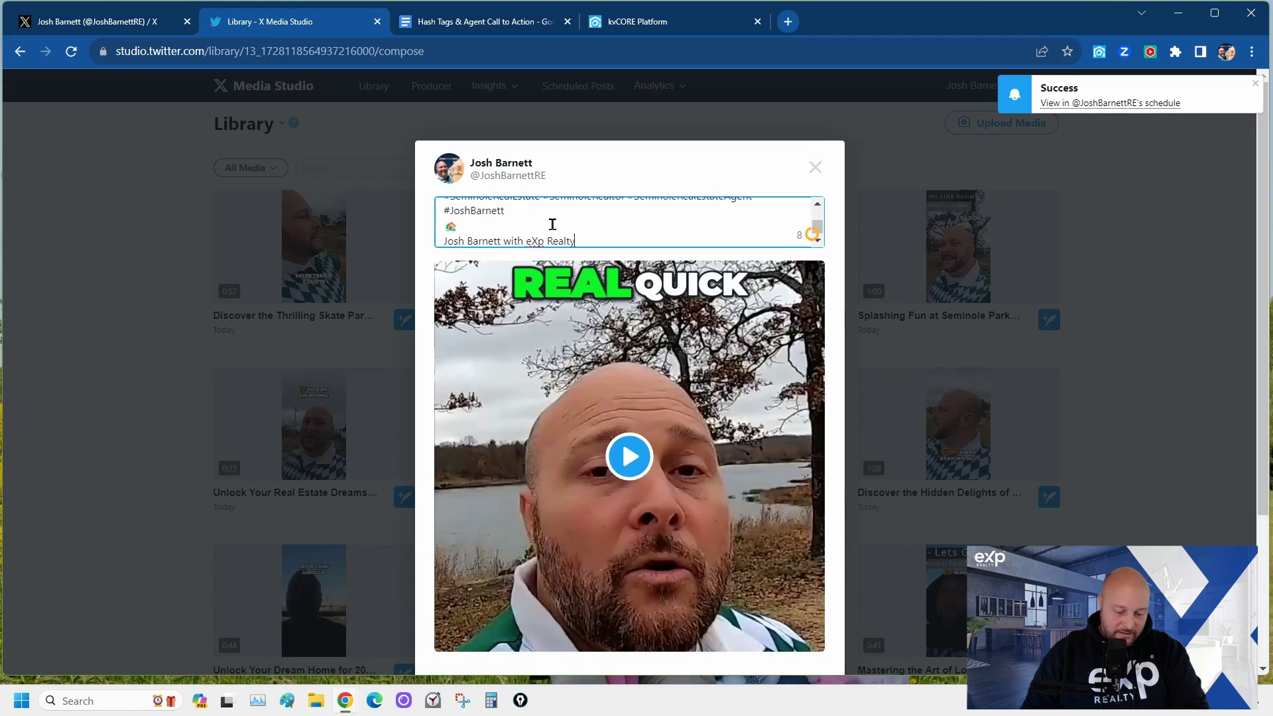
scroll(792, 450, "down", 3)
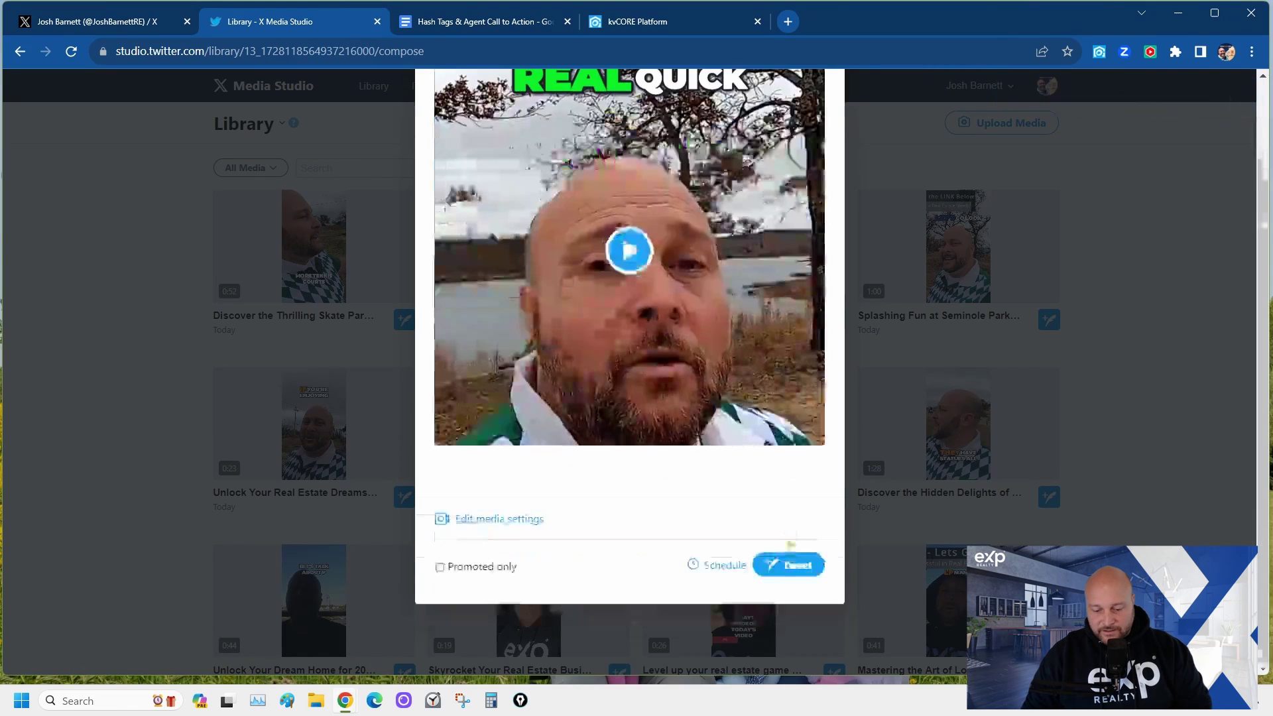
left_click(726, 567)
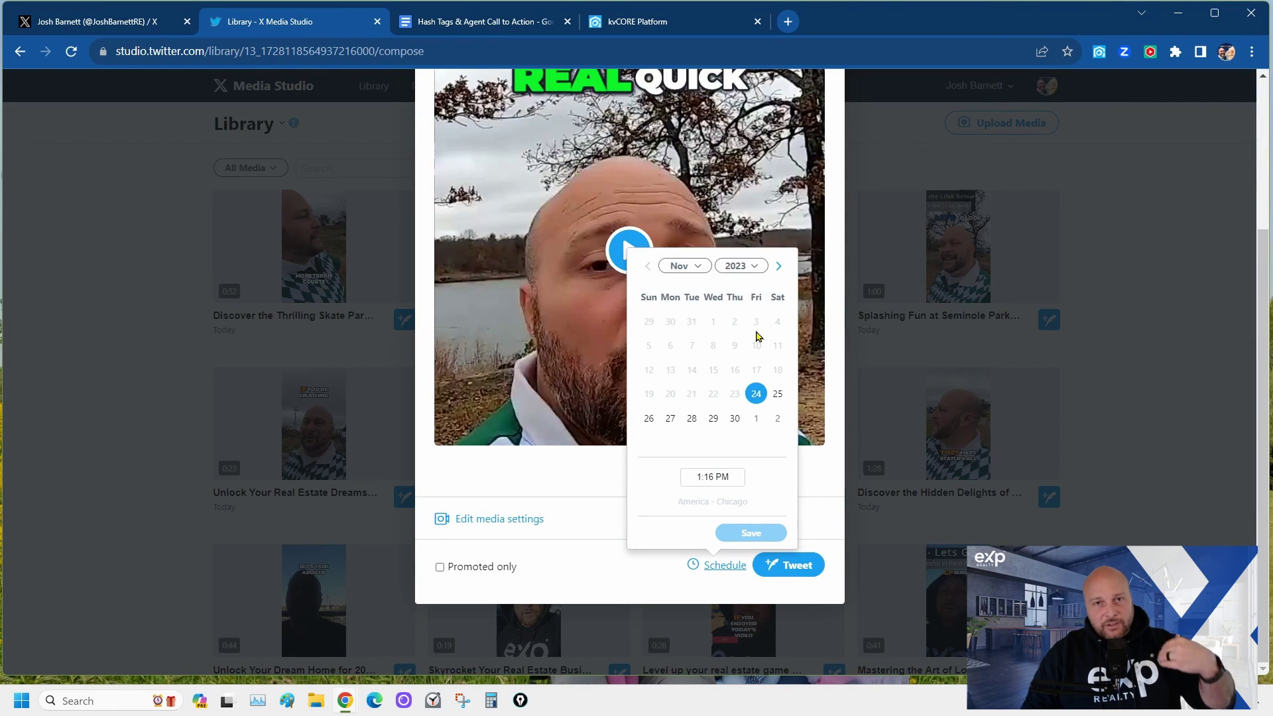
left_click(778, 266)
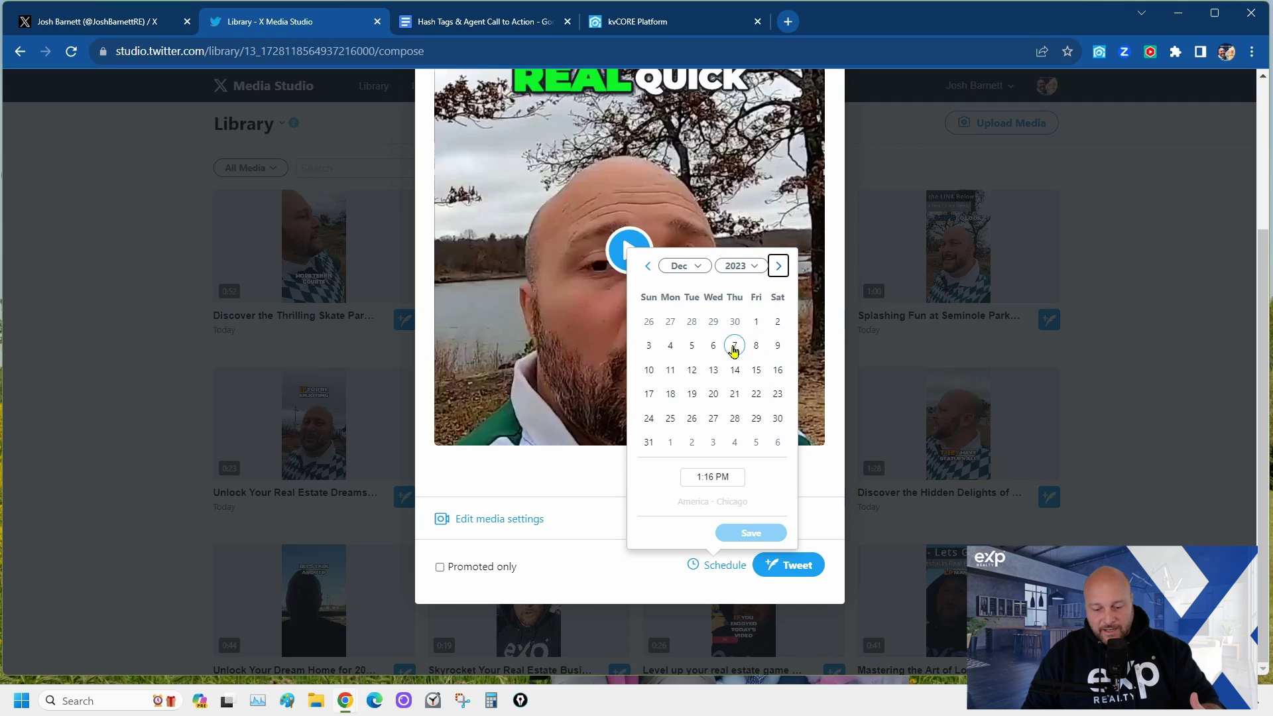
left_click(649, 370)
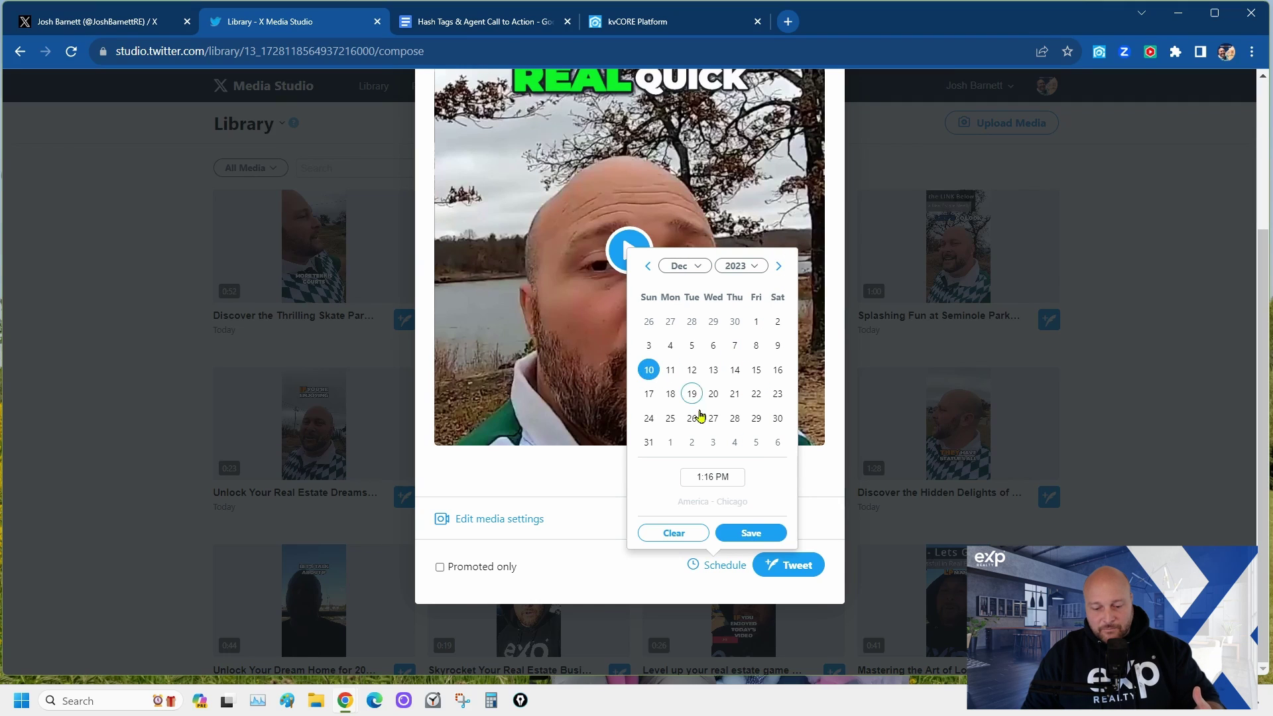
left_click(746, 532)
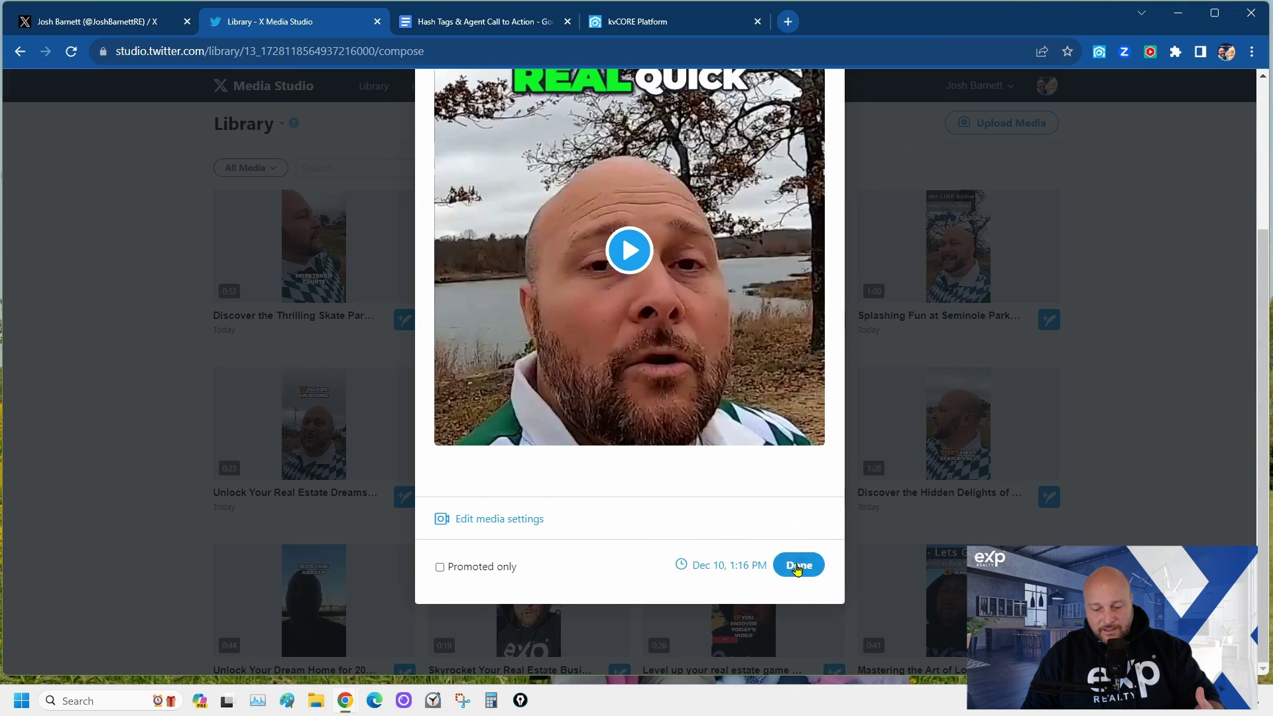
left_click(799, 565)
Step: Create a post for the "Discover the Thrilling Skate Par..." video with the copied text and schedule it for Dec 12 at 1:17 PM
left_click(402, 325)
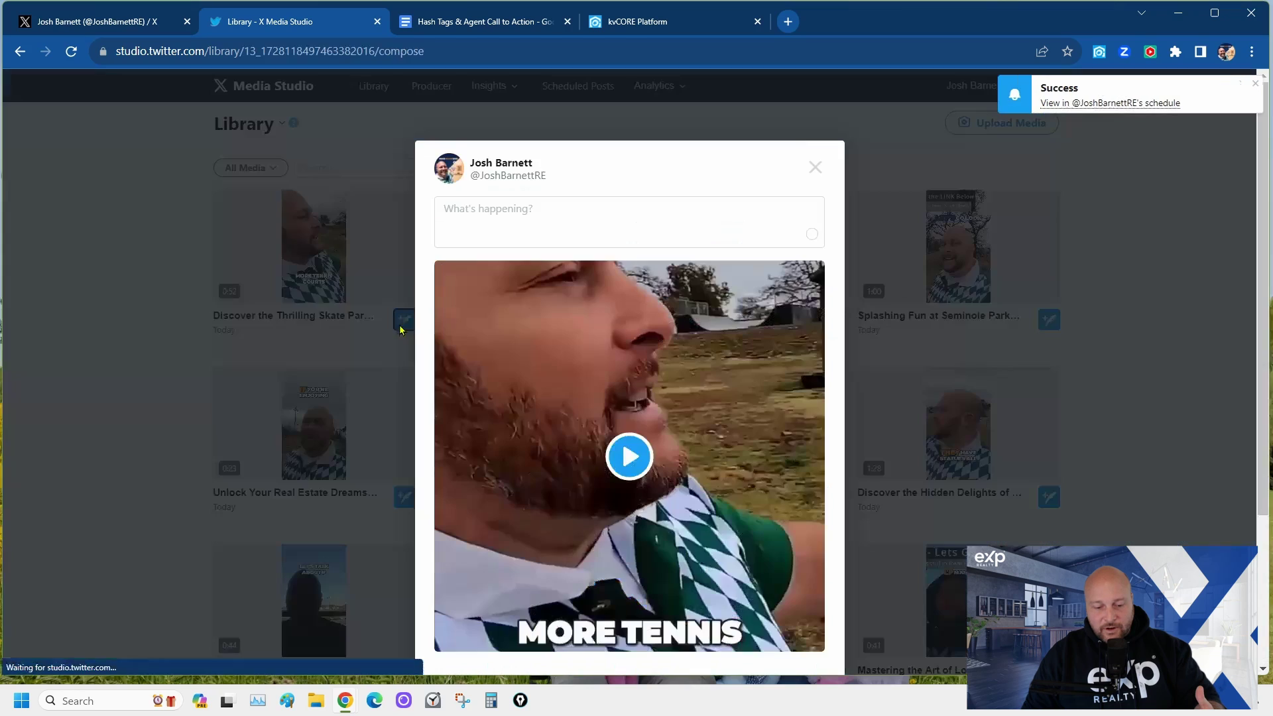
left_click(480, 217)
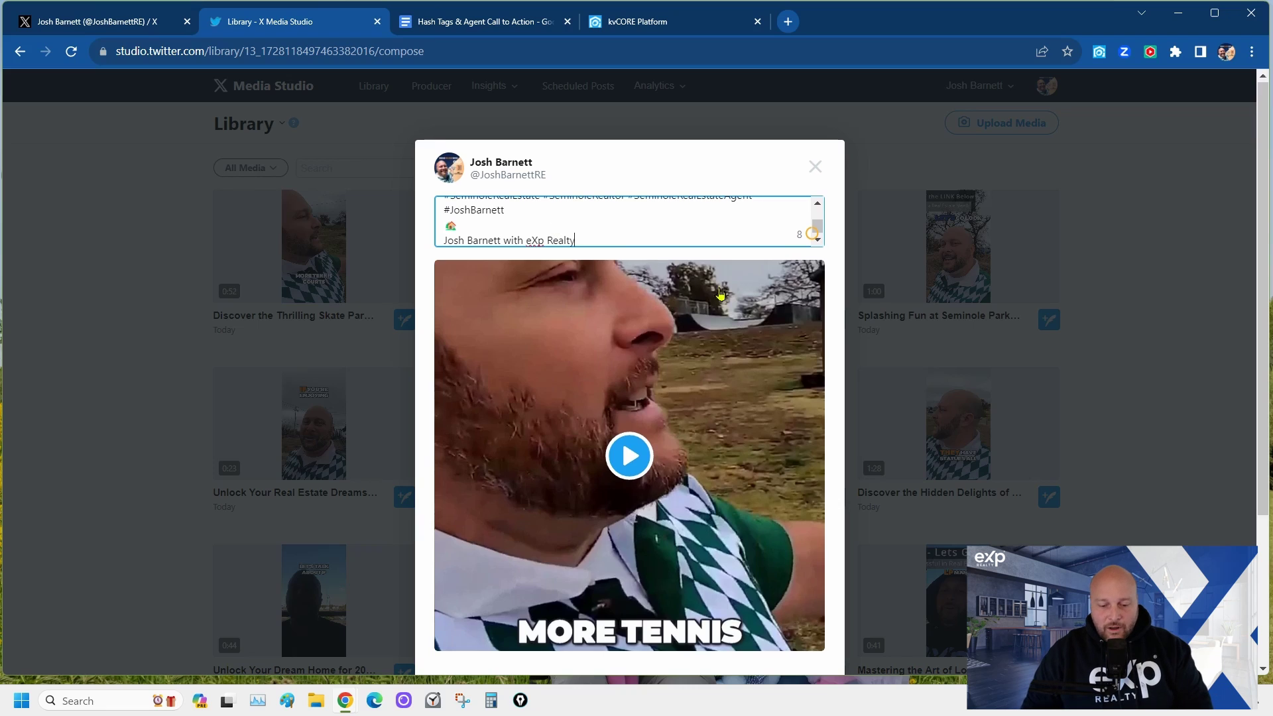
scroll(720, 293, "down", 3)
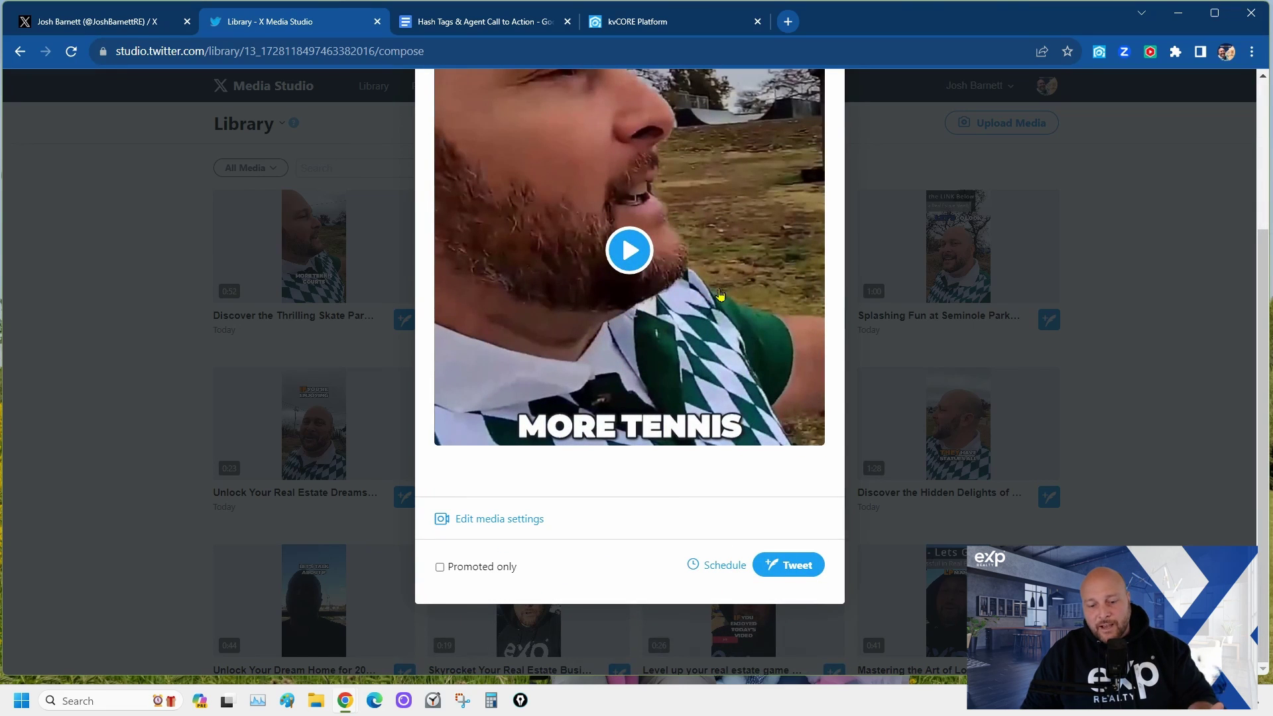
left_click(724, 567)
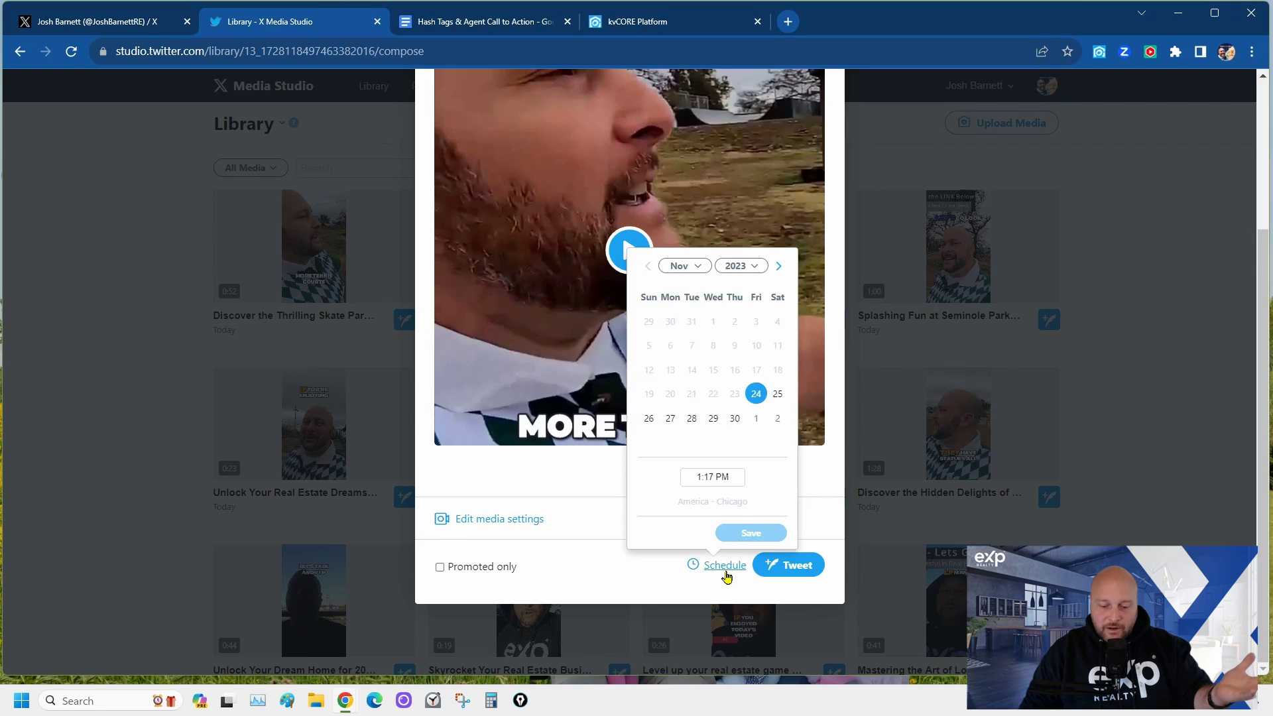
left_click(775, 267)
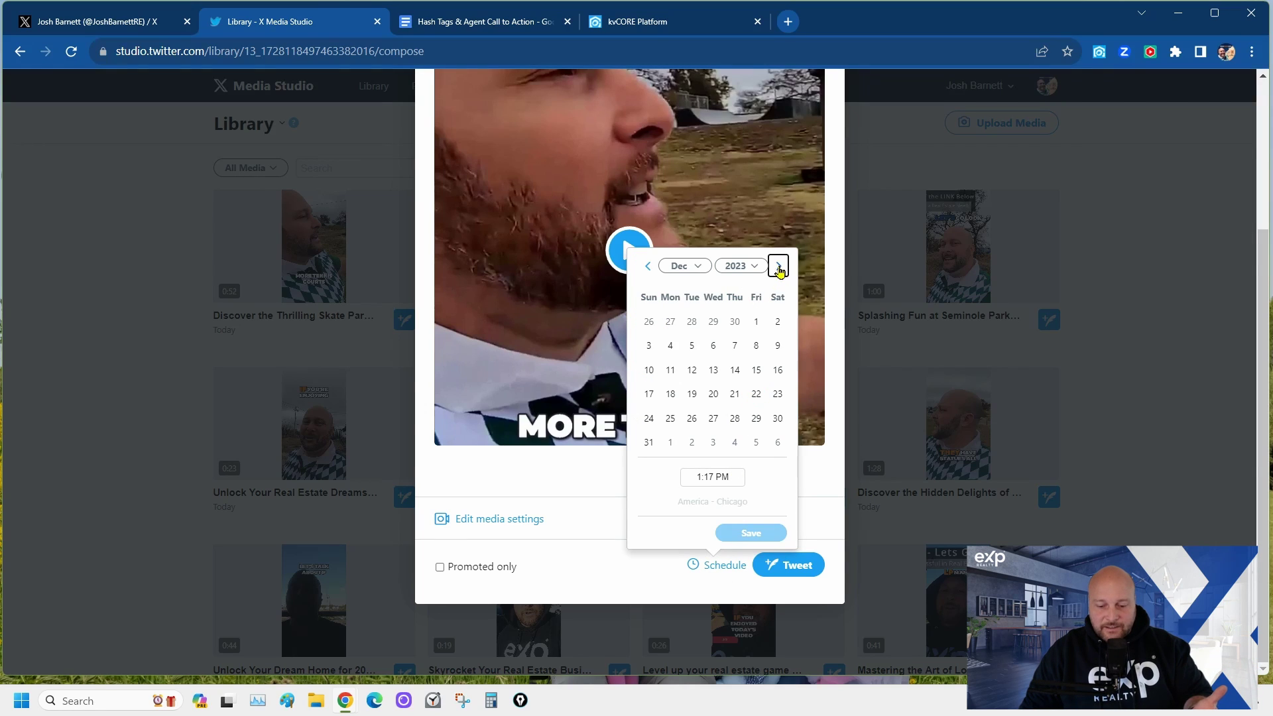
left_click(690, 371)
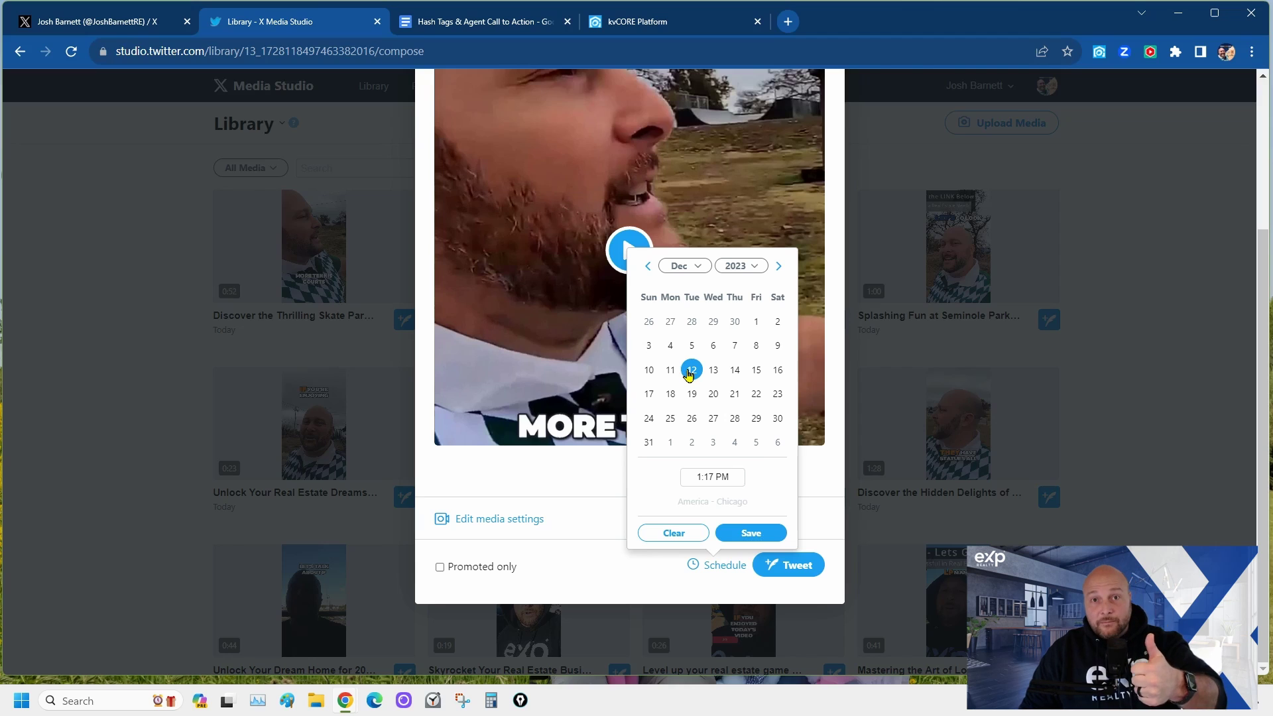
left_click(744, 534)
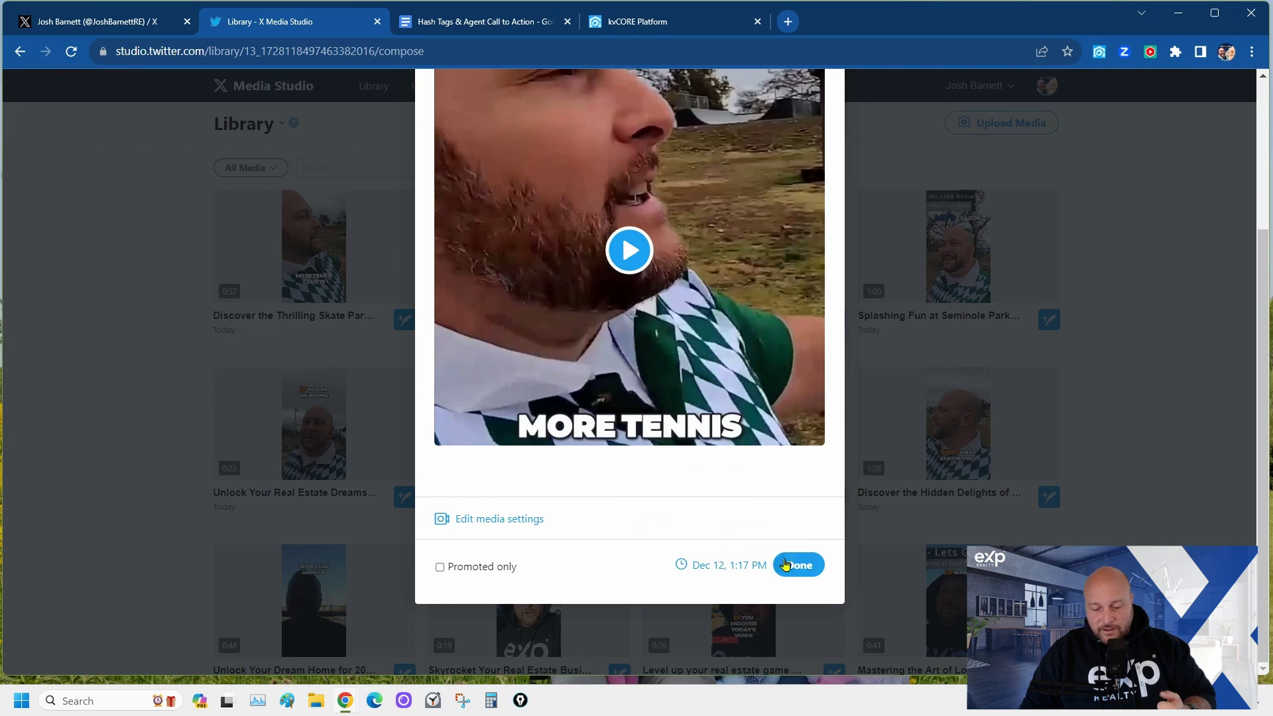
left_click(792, 567)
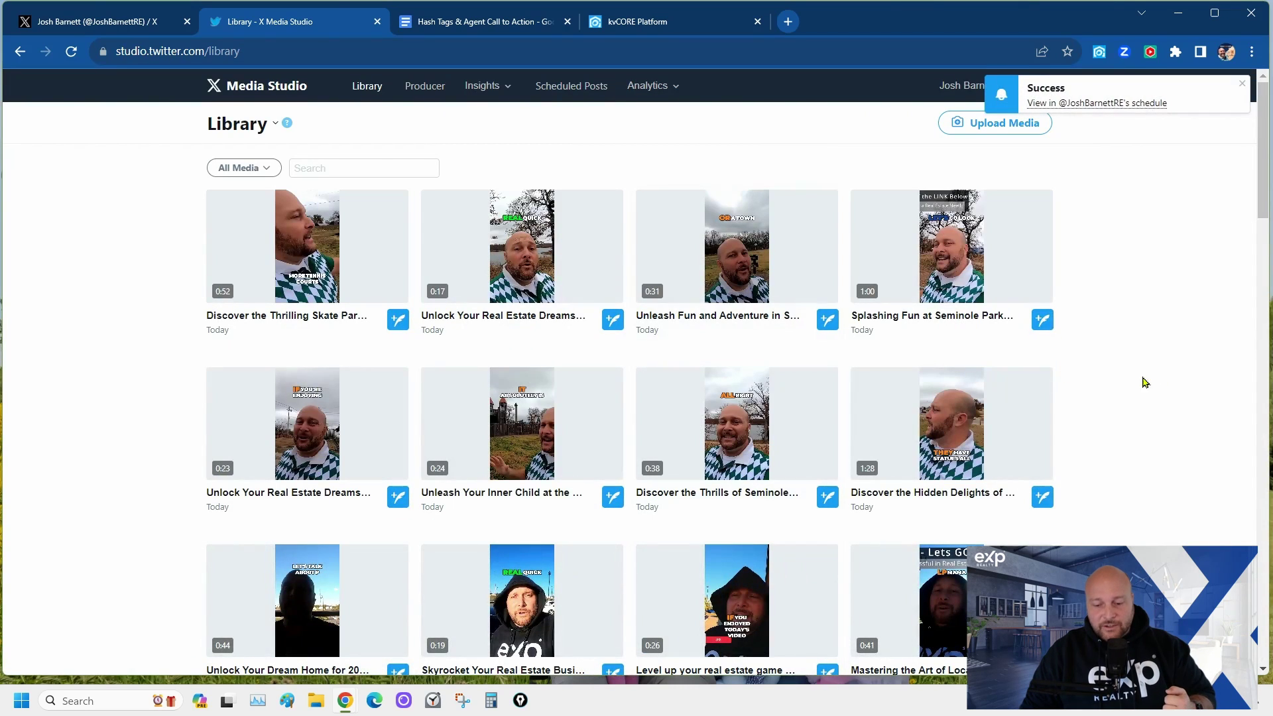